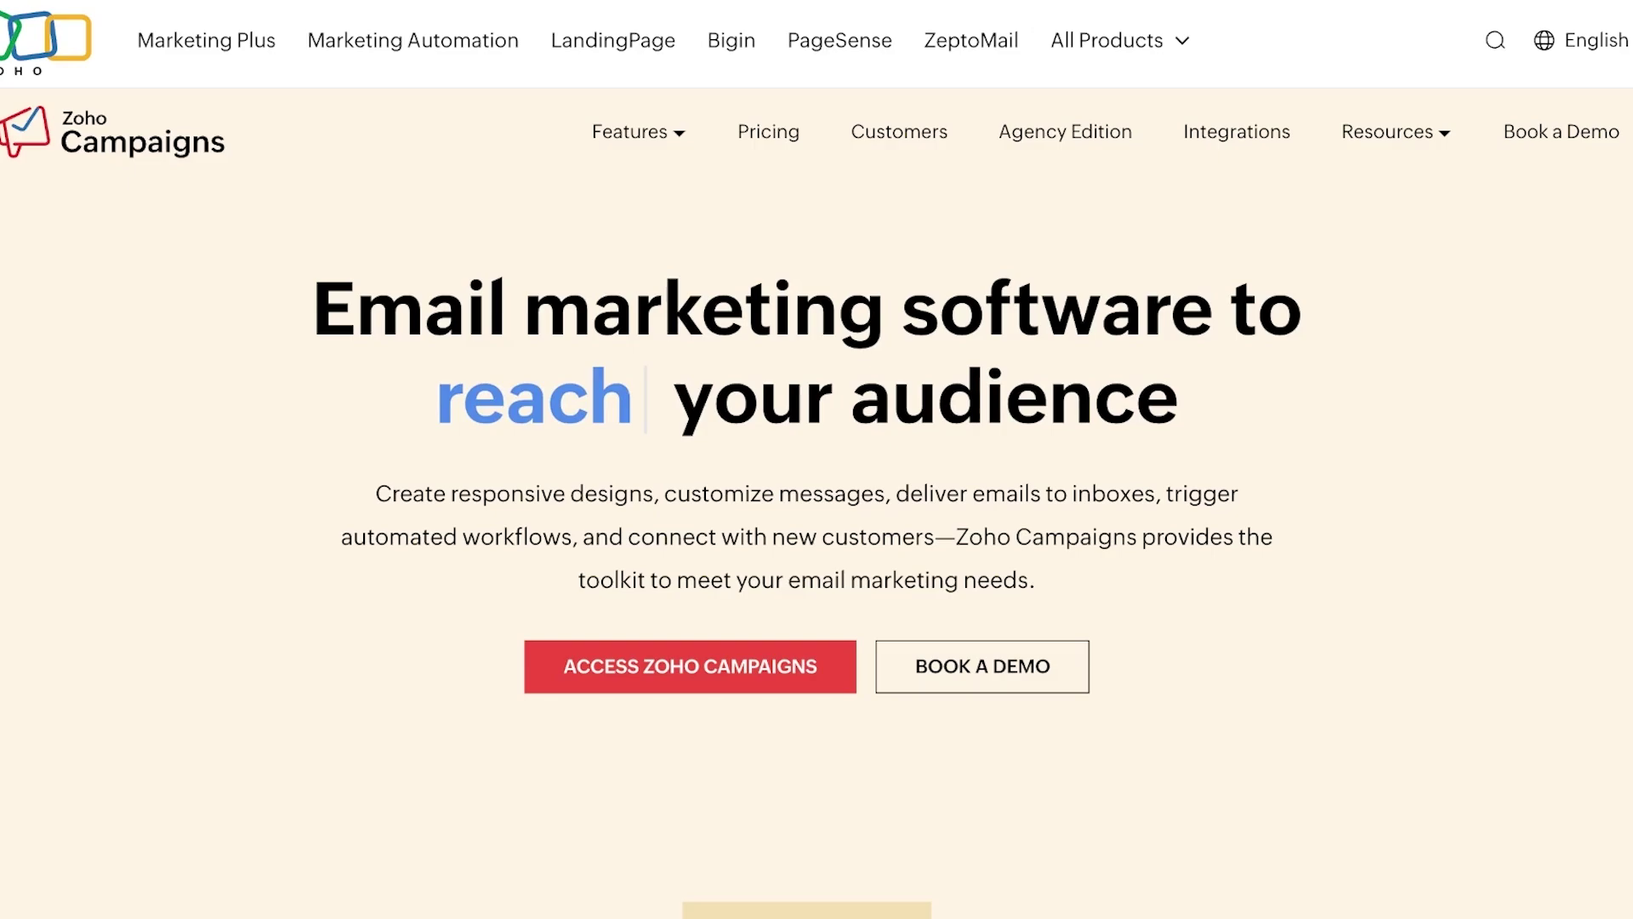
Scroll through the Zoho Campaigns welcome page to review it
scroll(816, 459, "down", 2)
scroll(816, 459, "up", 2)
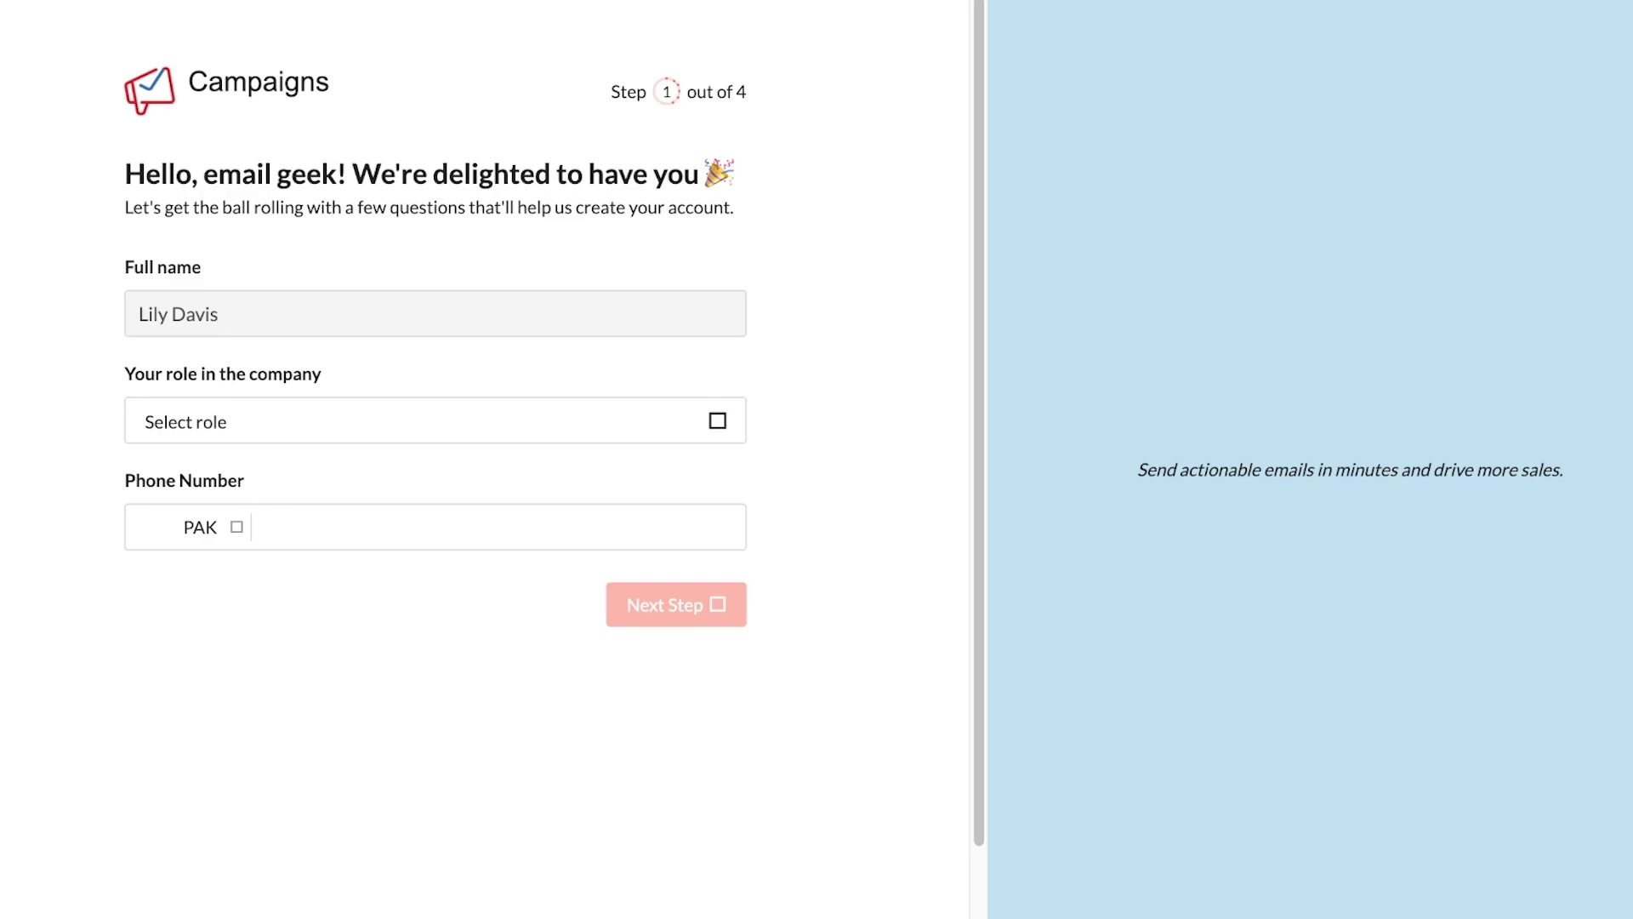
Set the role to CEO and the contacts list size to Less than 500
left_click(435, 420)
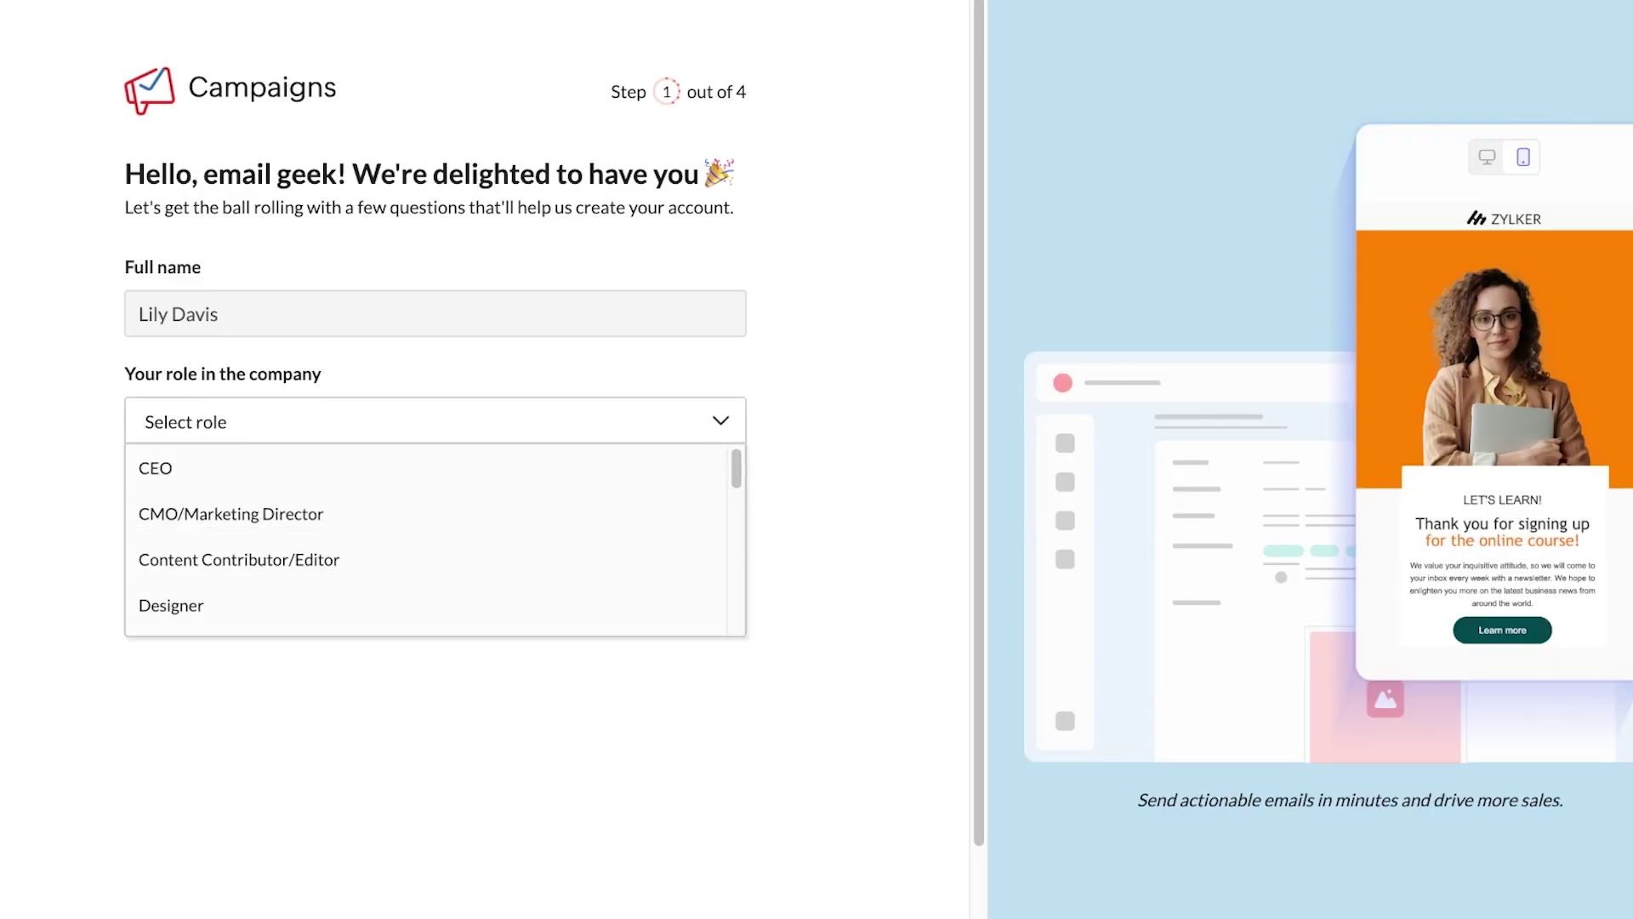
left_click(255, 468)
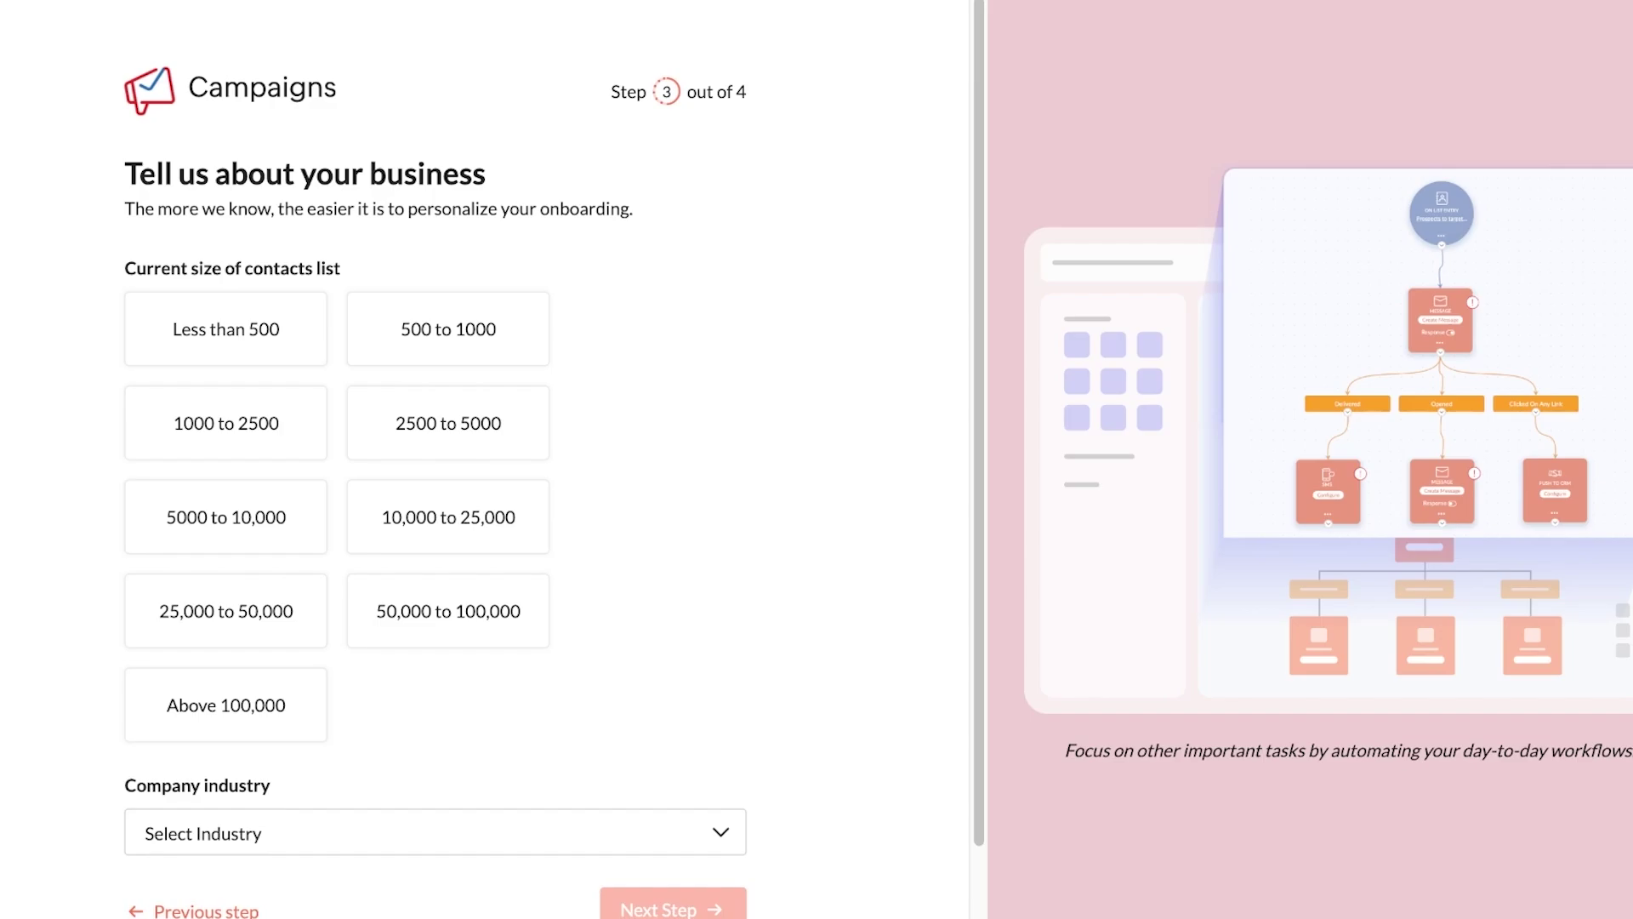
left_click(225, 328)
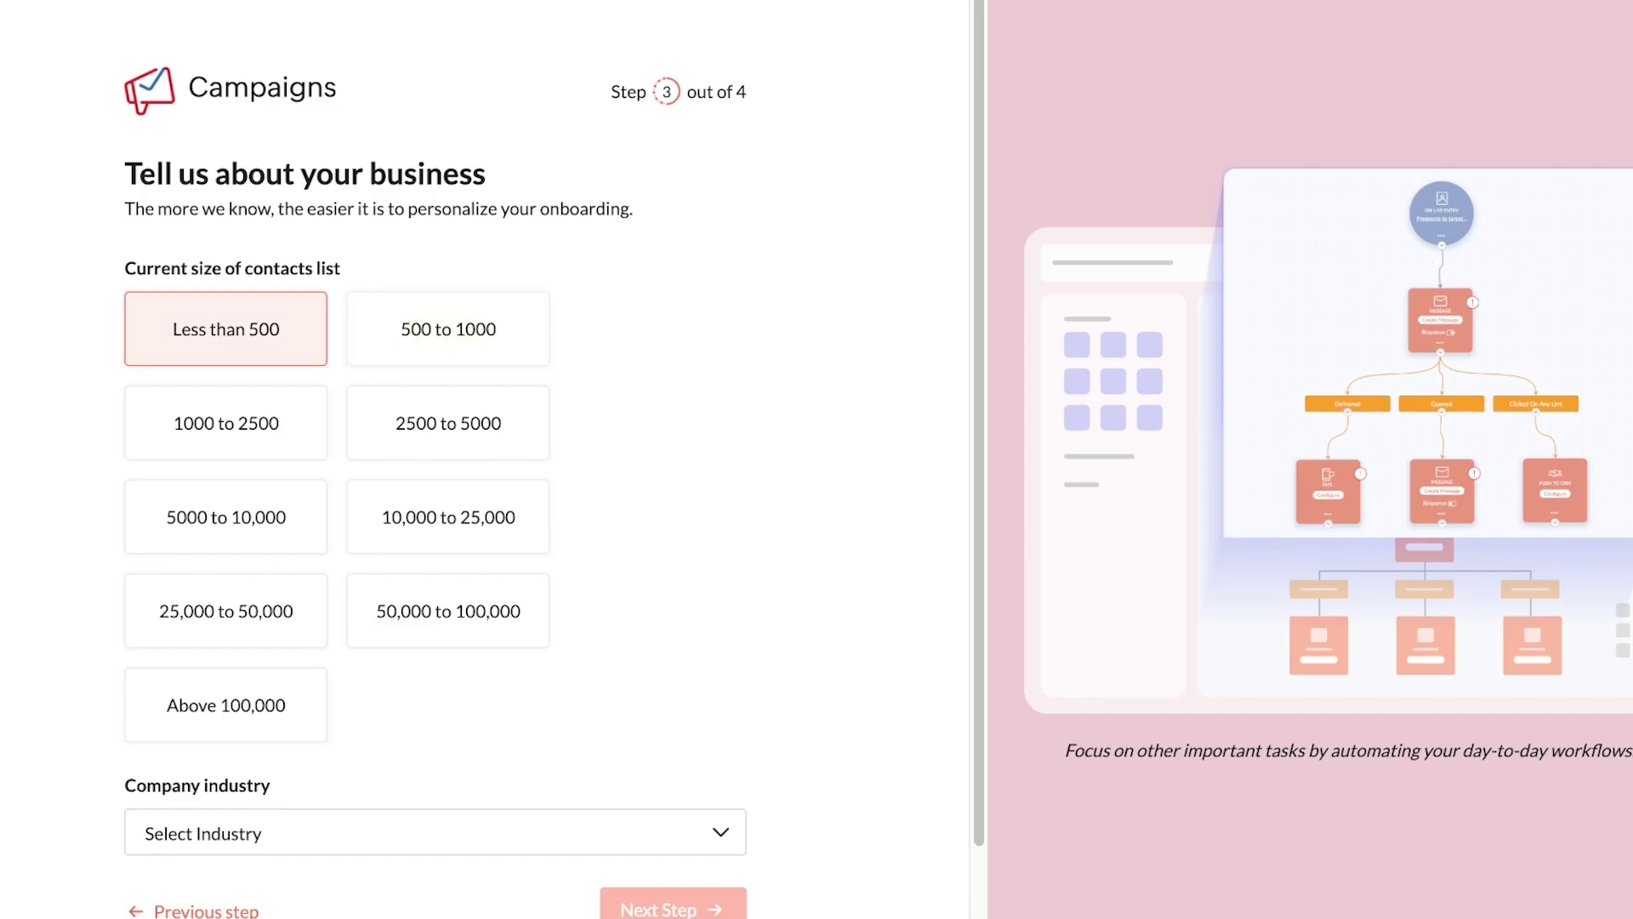
Search 'ret' to set the industry to Retail, then continue to migration support
scroll(485, 460, "down", 1)
left_click(435, 756)
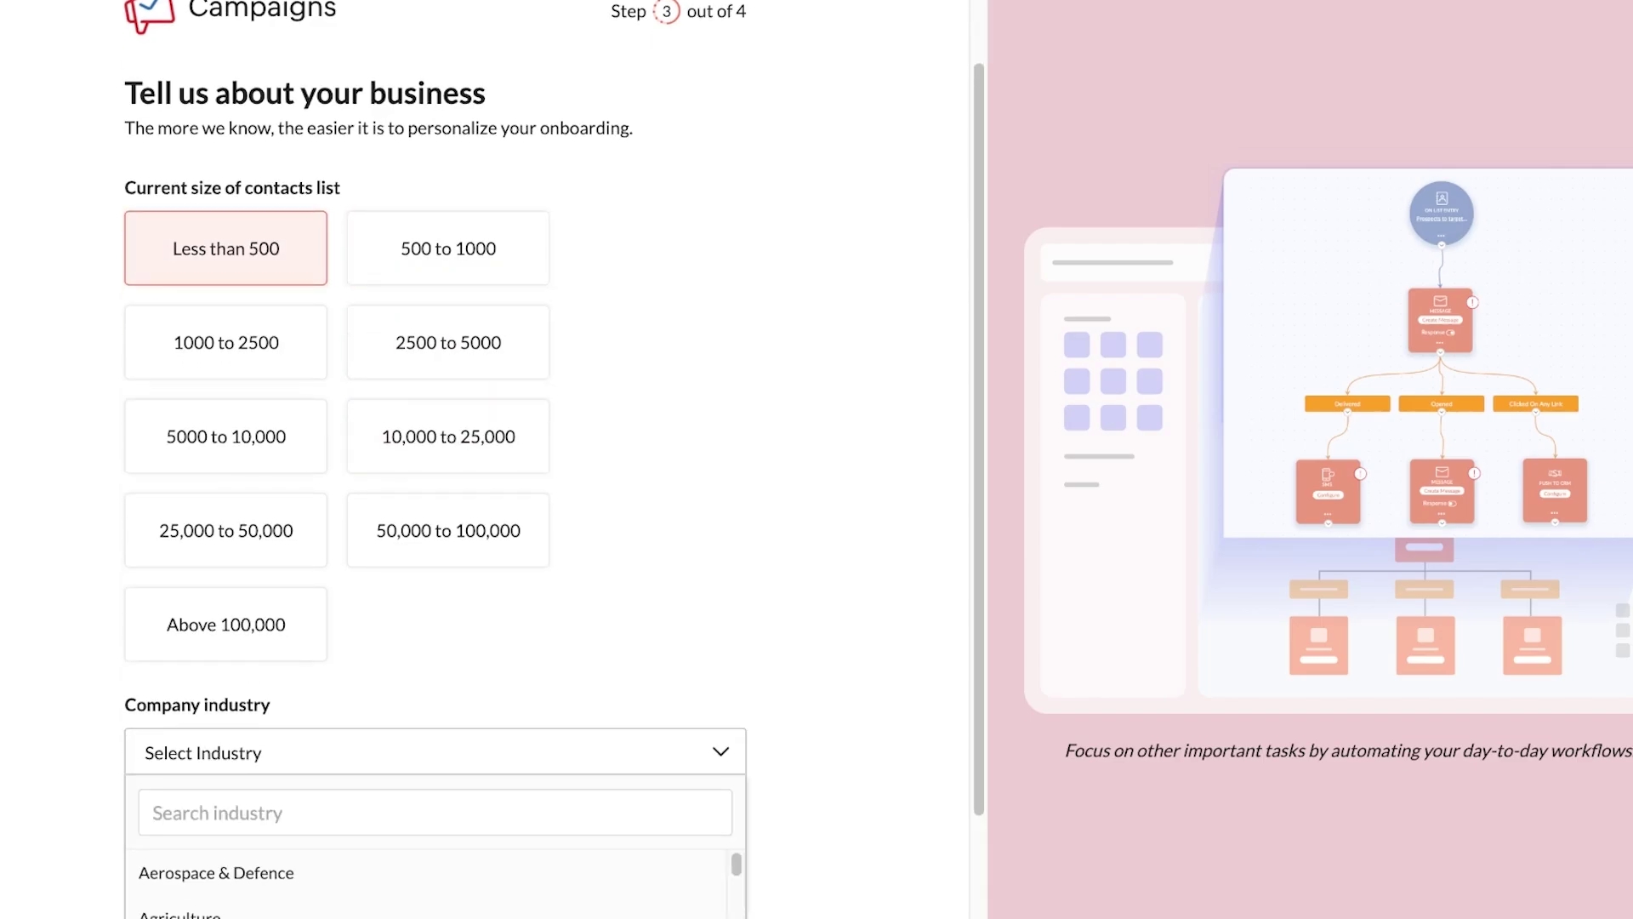
scroll(485, 460, "down", 2)
left_click(434, 630)
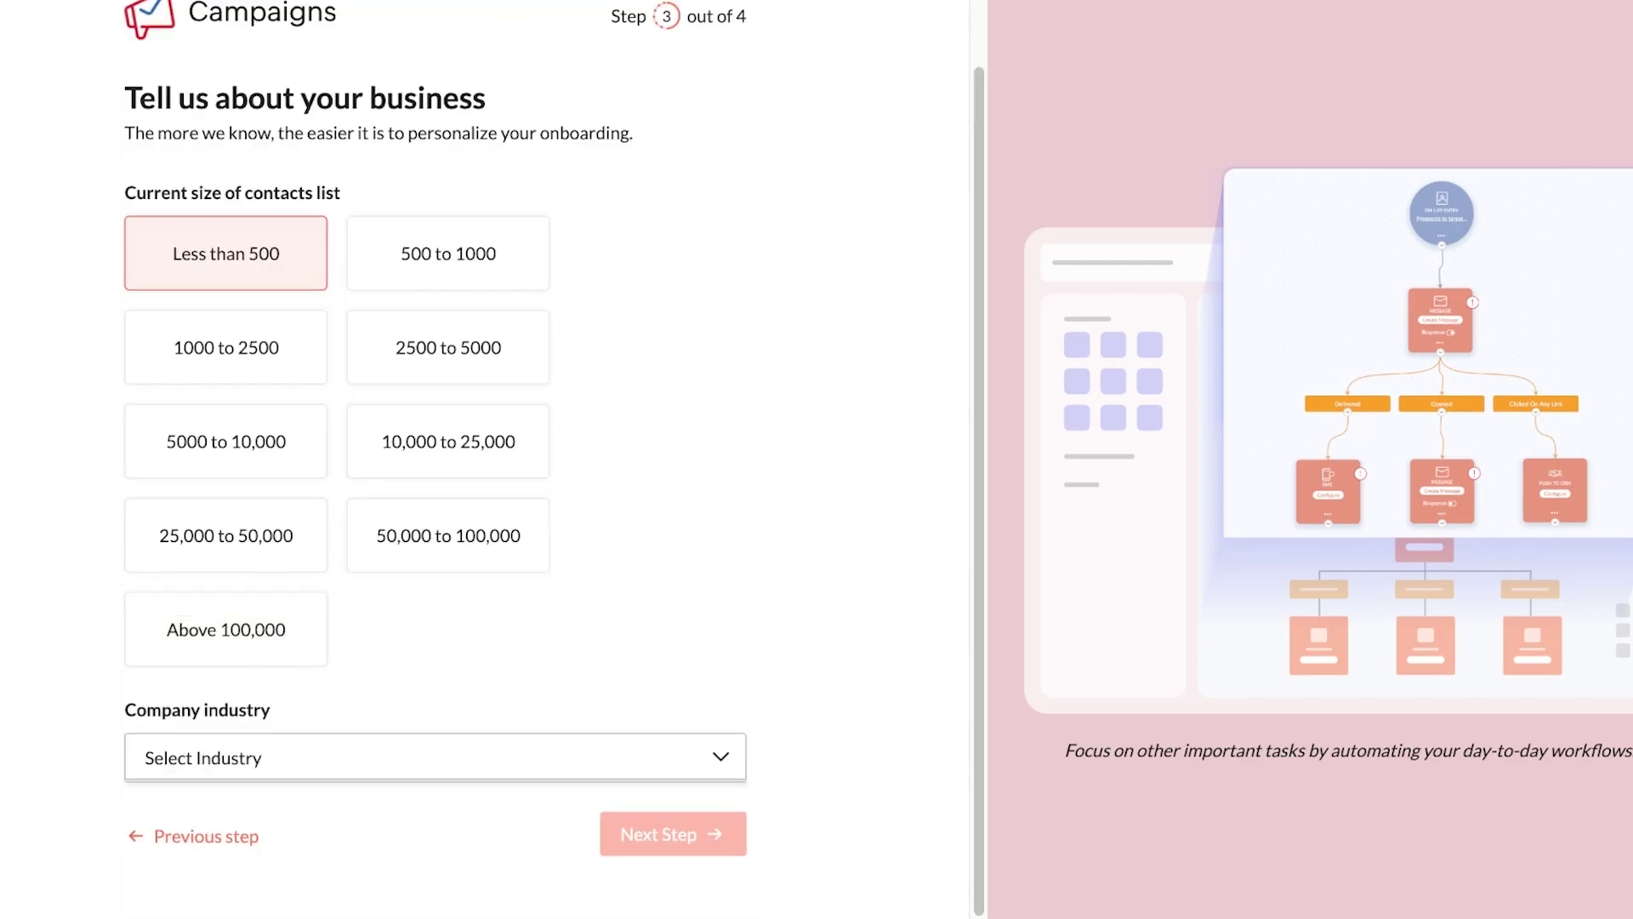
left_click(435, 756)
type("re")
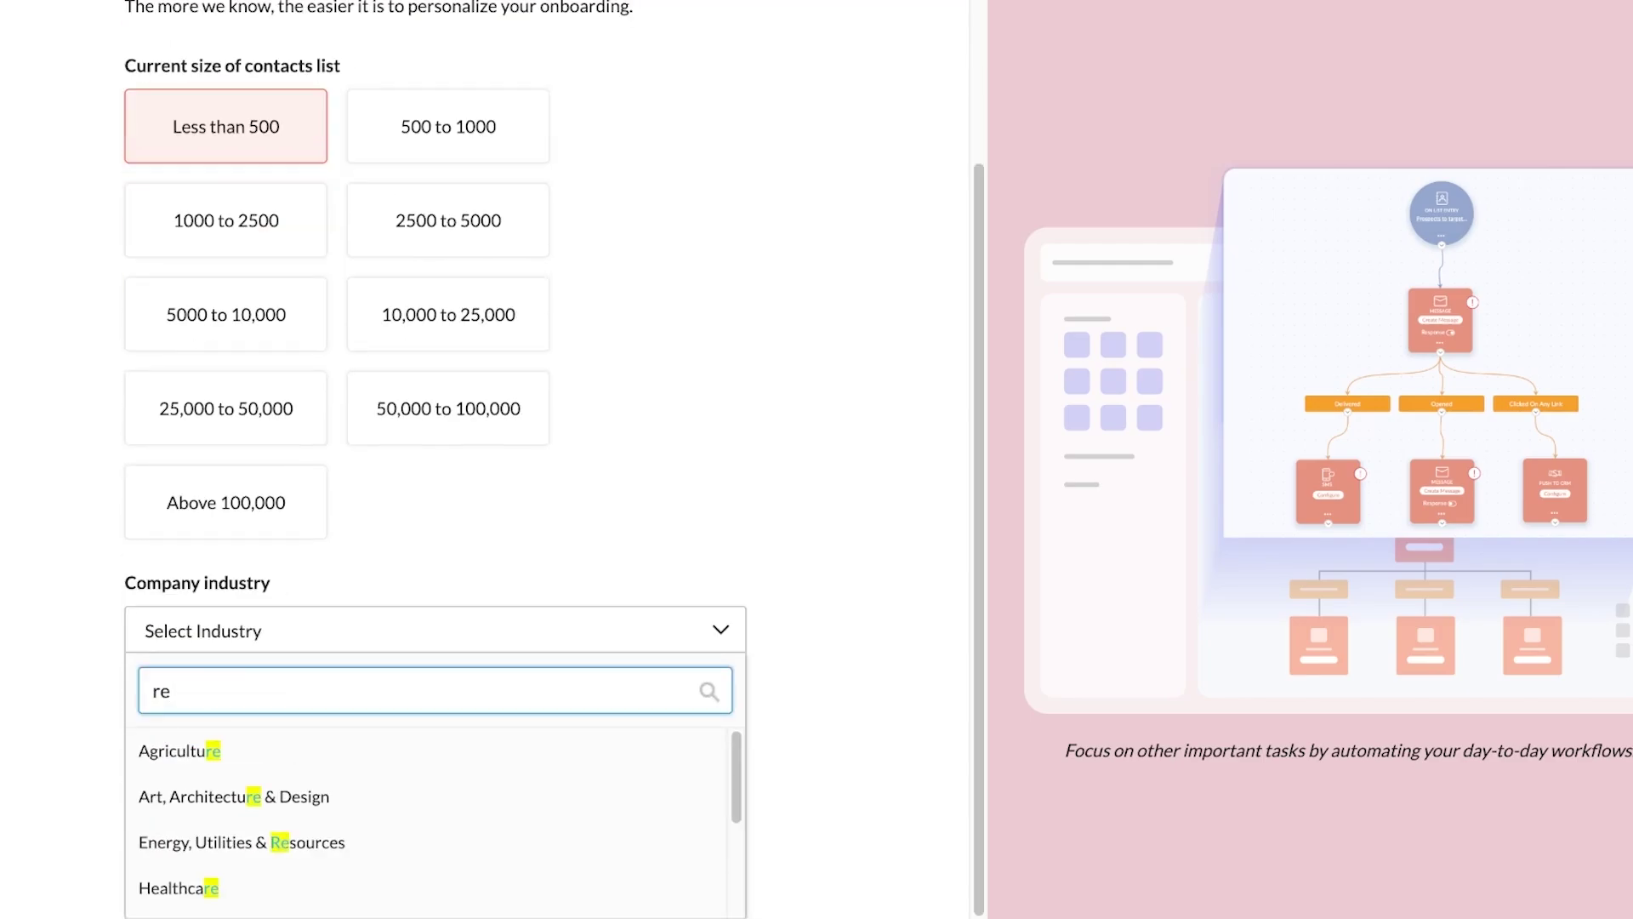
type("t")
key("Return")
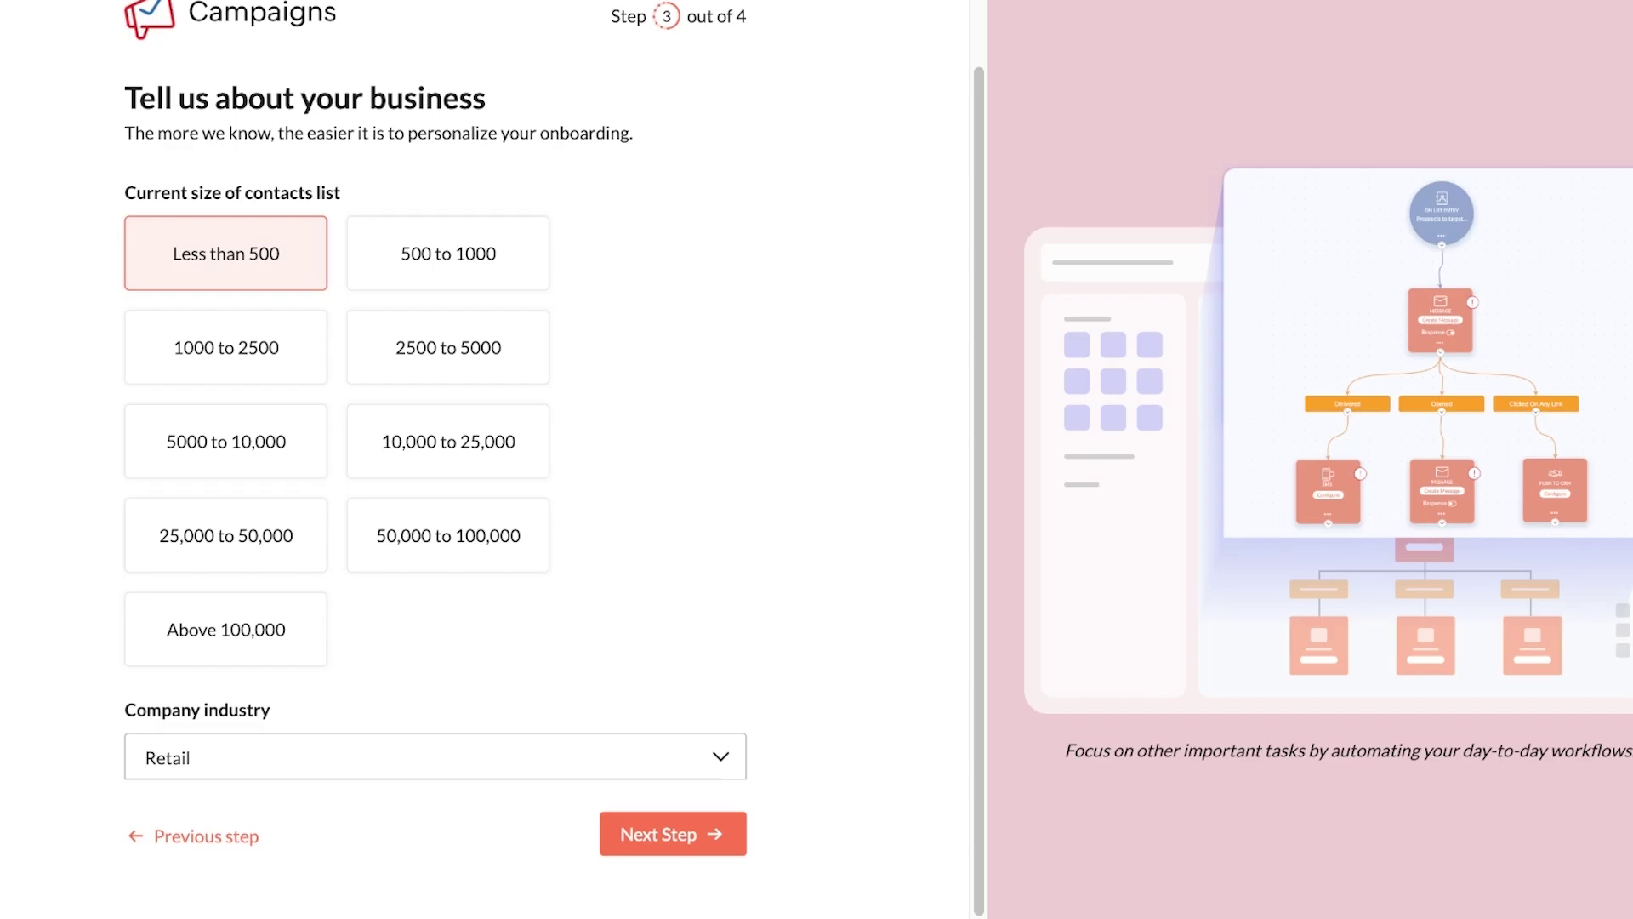
key("Return")
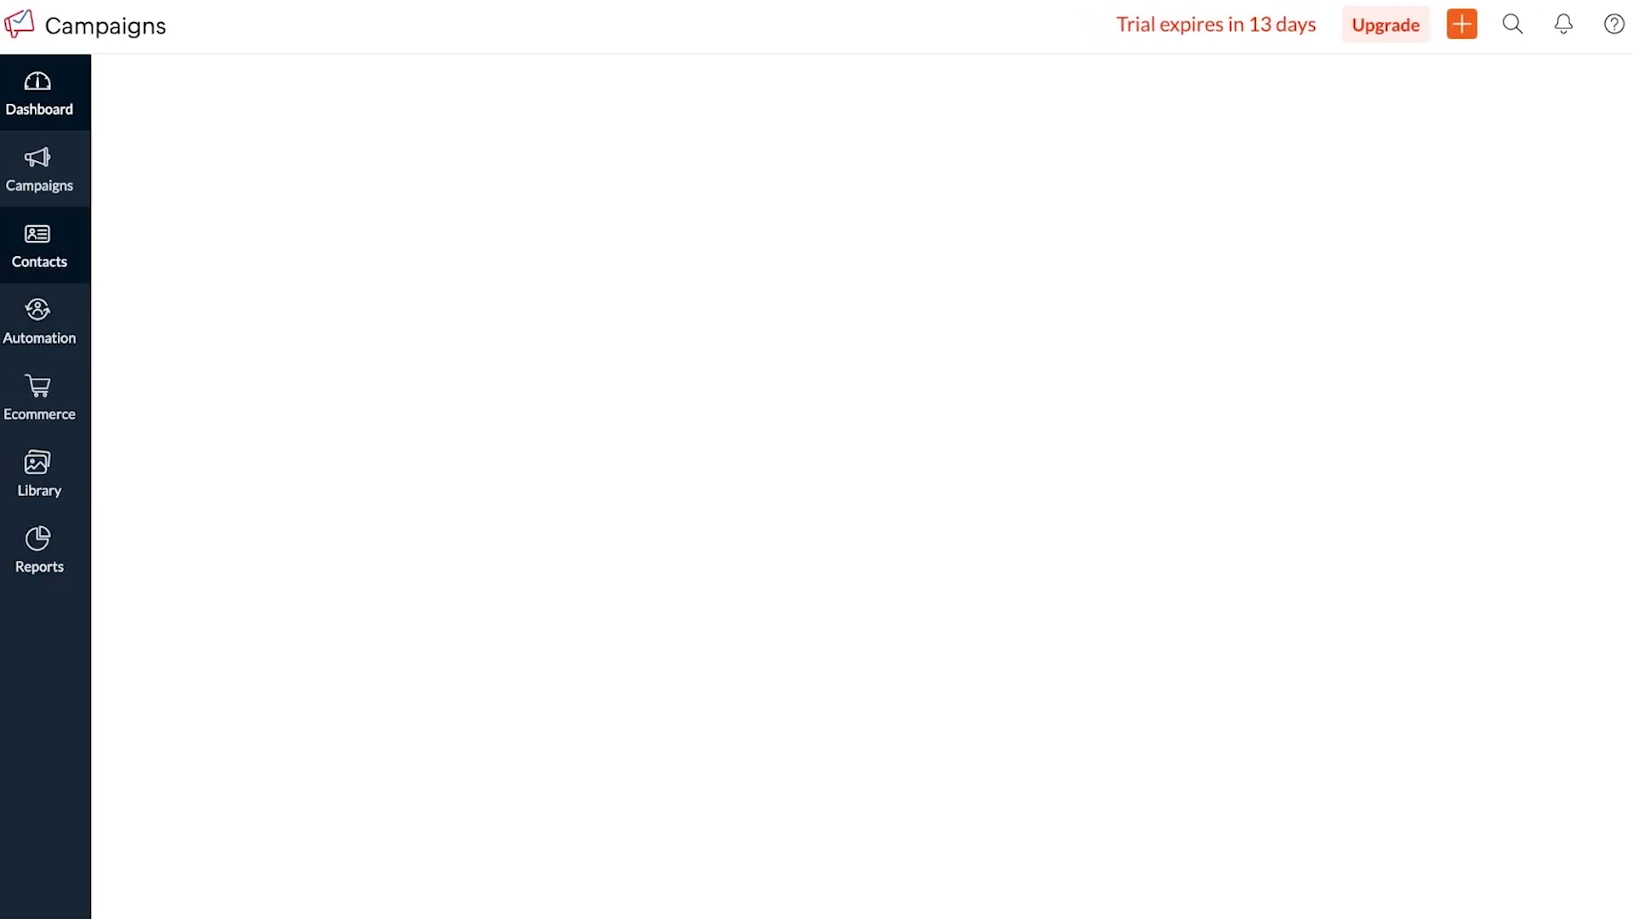
Browse the sidebar sections, visiting the Ecommerce summary and the Reports options
mouse_move(39, 170)
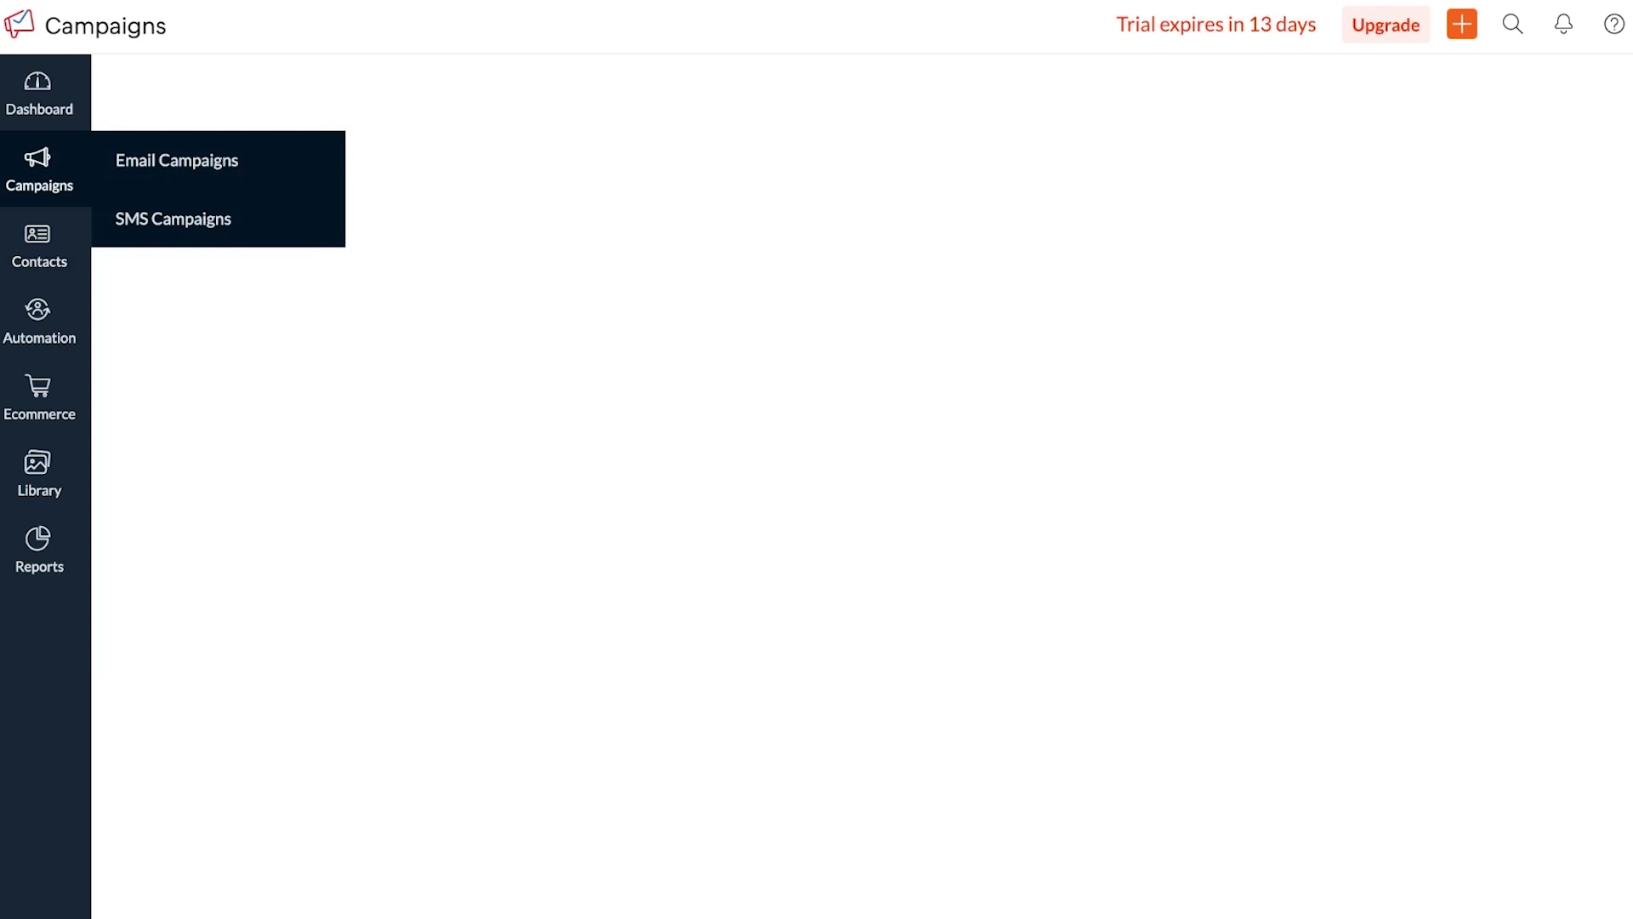
mouse_move(40, 246)
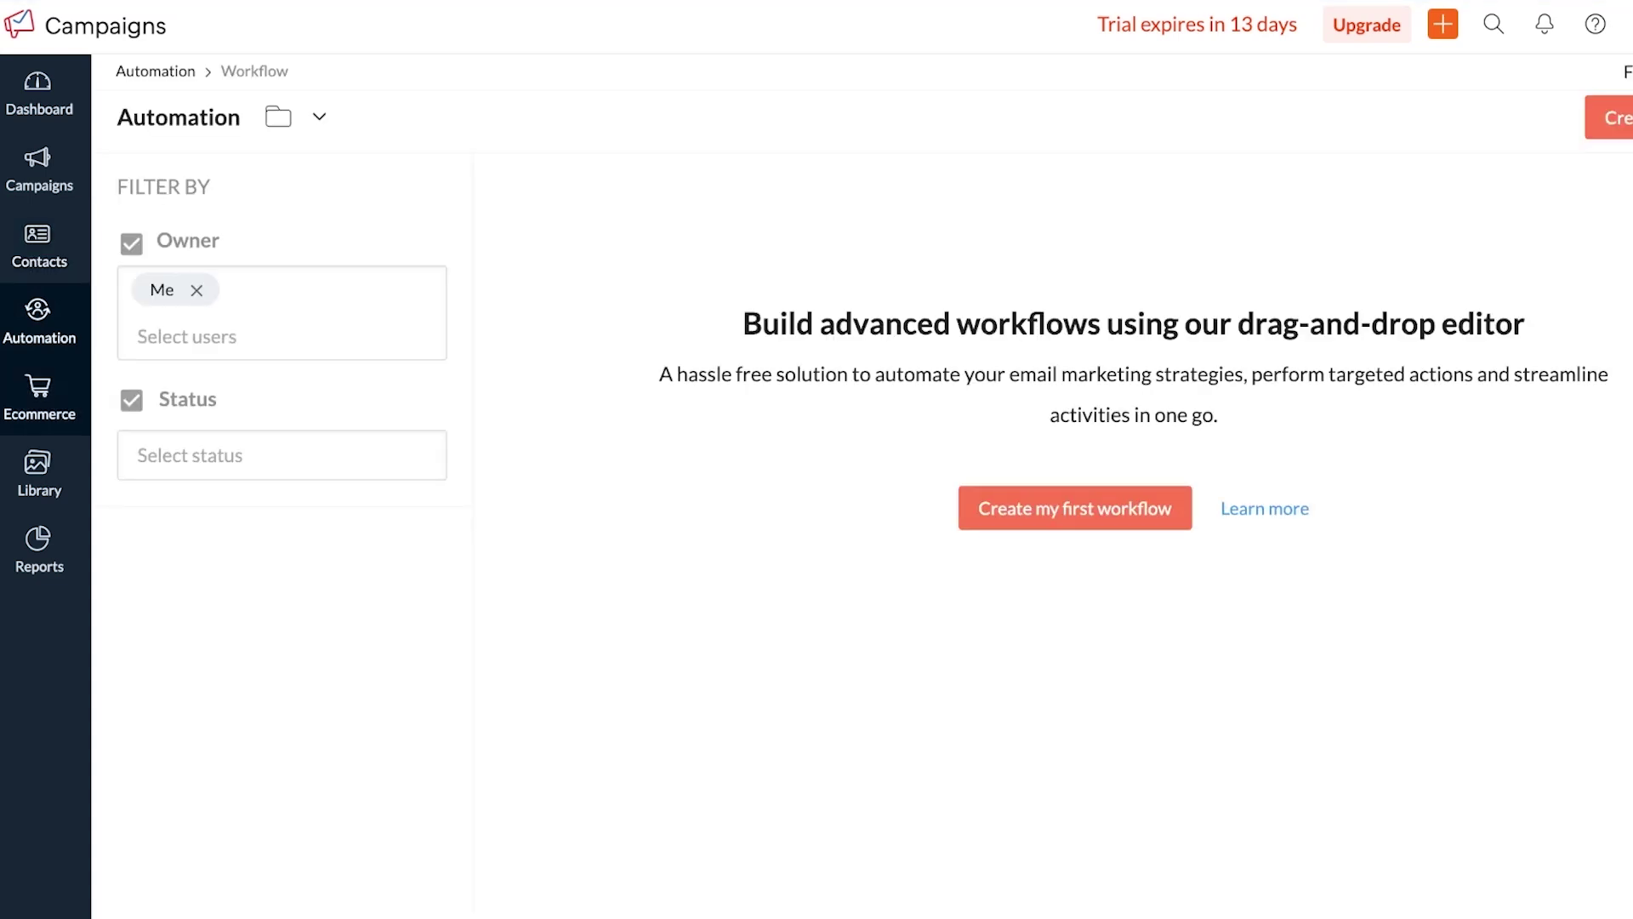
left_click(39, 396)
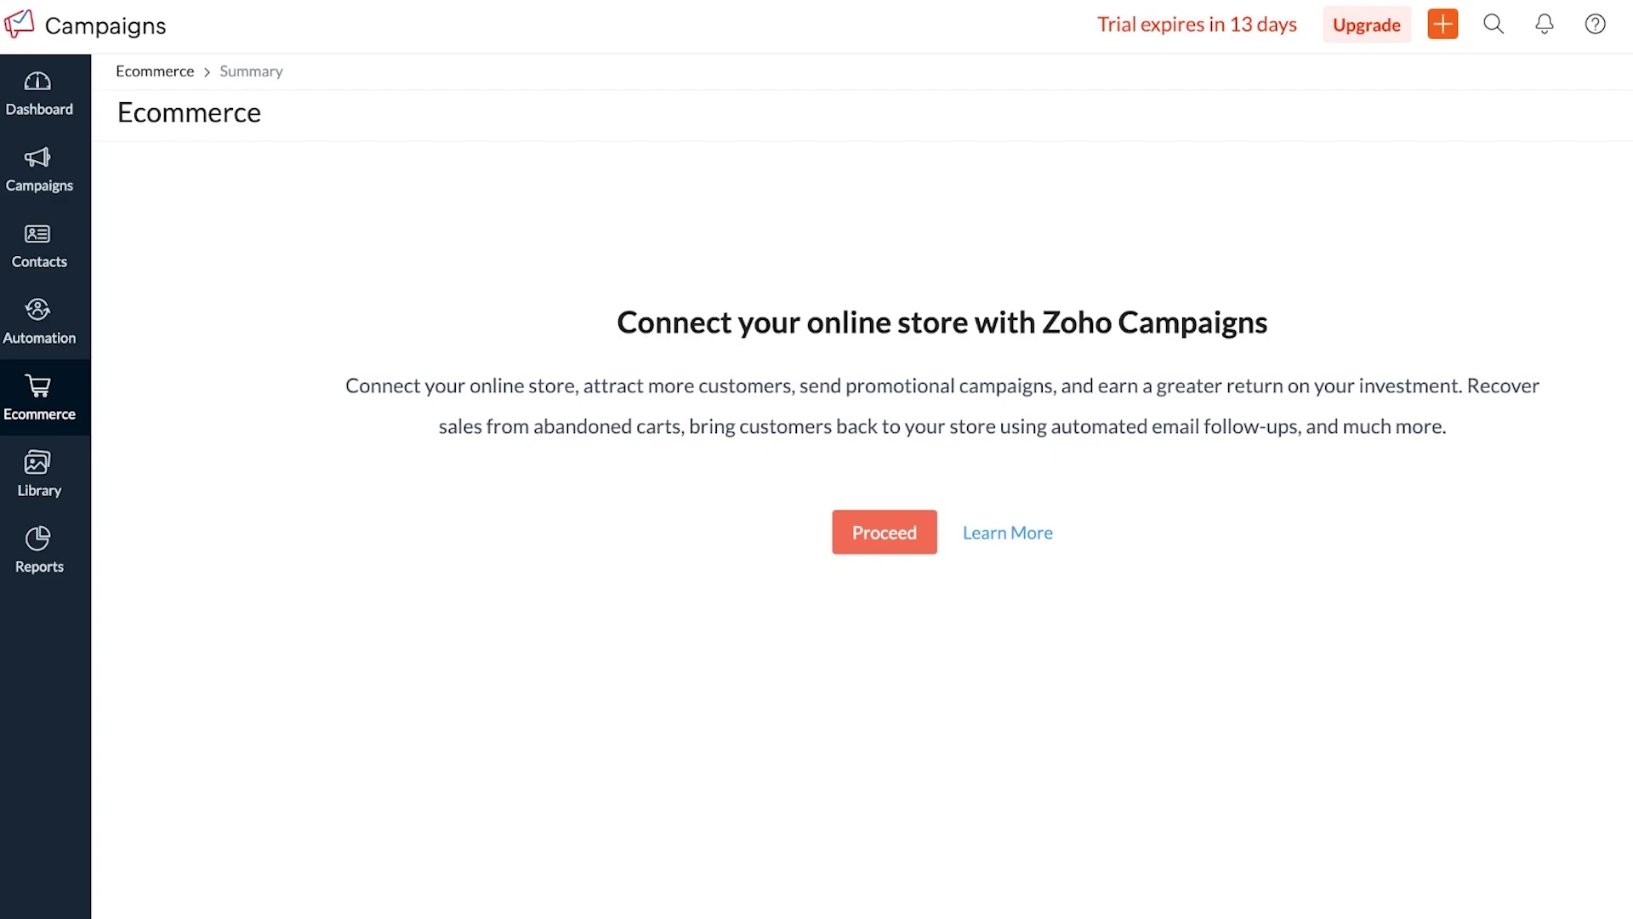
mouse_move(38, 473)
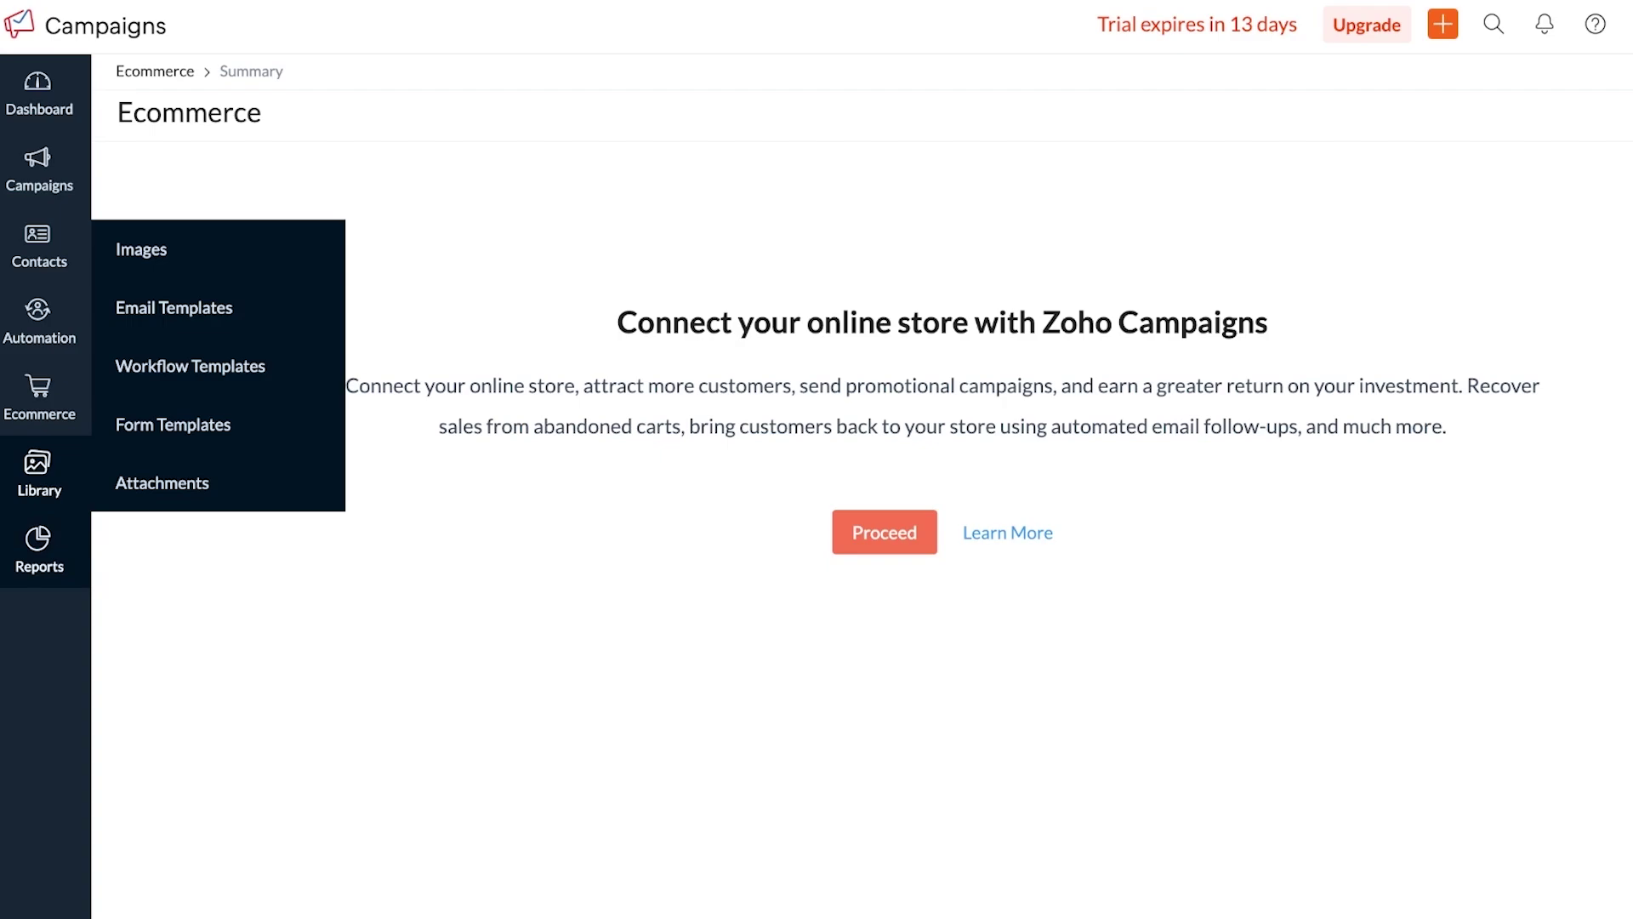
double_click(40, 553)
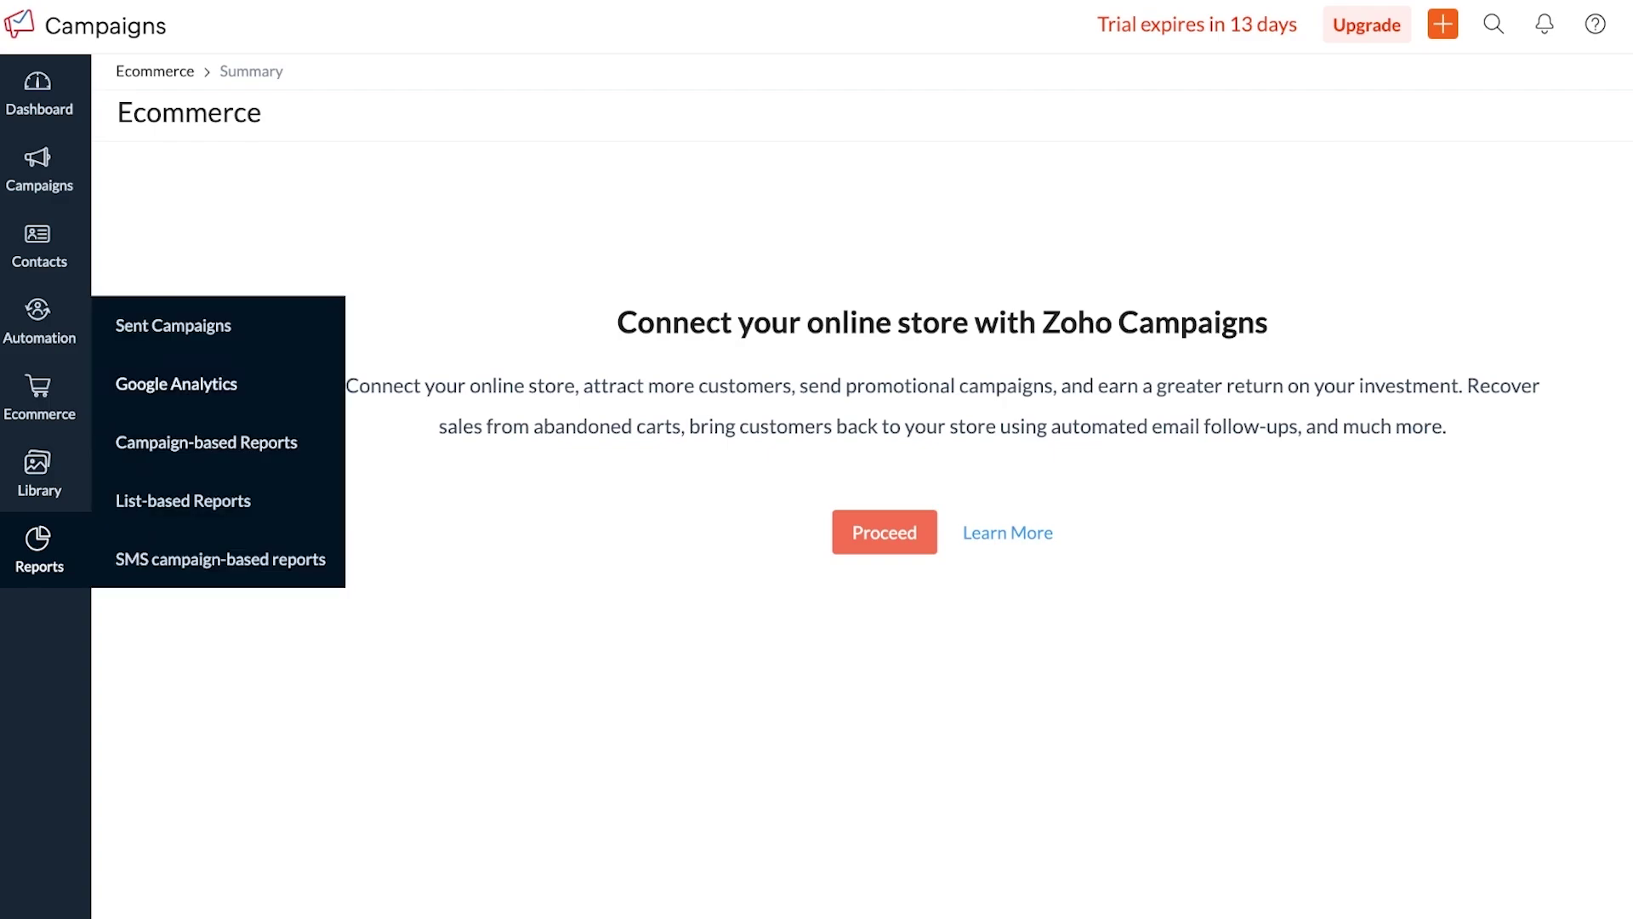
mouse_move(39, 170)
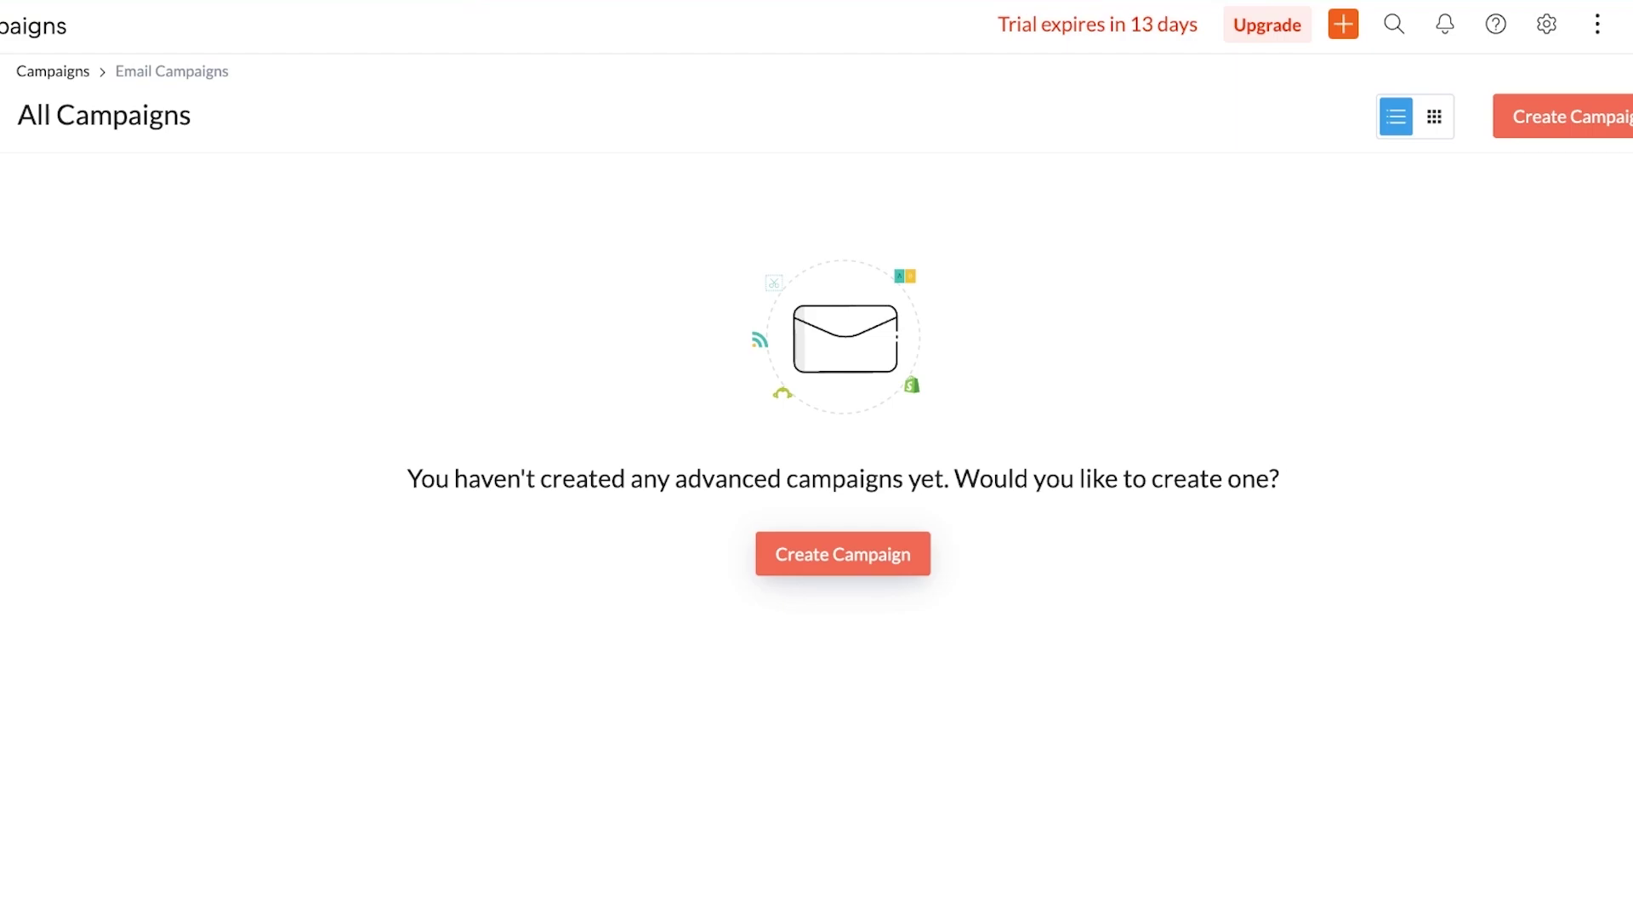
Start a new email campaign and browse types: Regular, A/B Testing, RSS, Coupon, Ecommerce
left_click(842, 554)
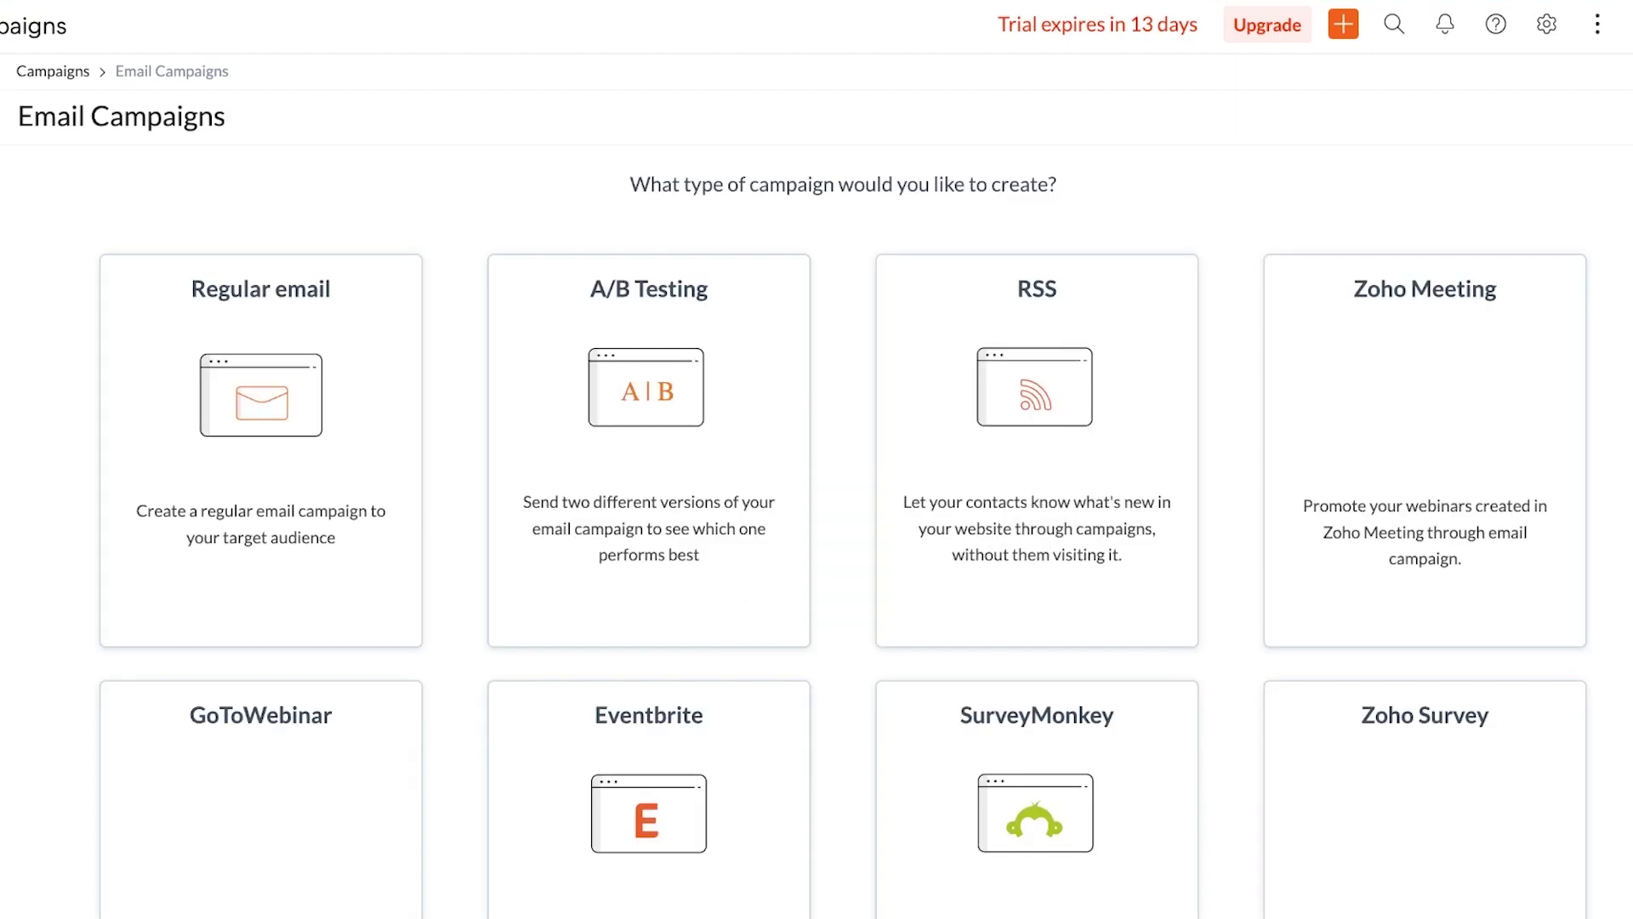
scroll(850, 502, "down", 8)
scroll(850, 502, "up", 8)
scroll(804, 504, "down", 1)
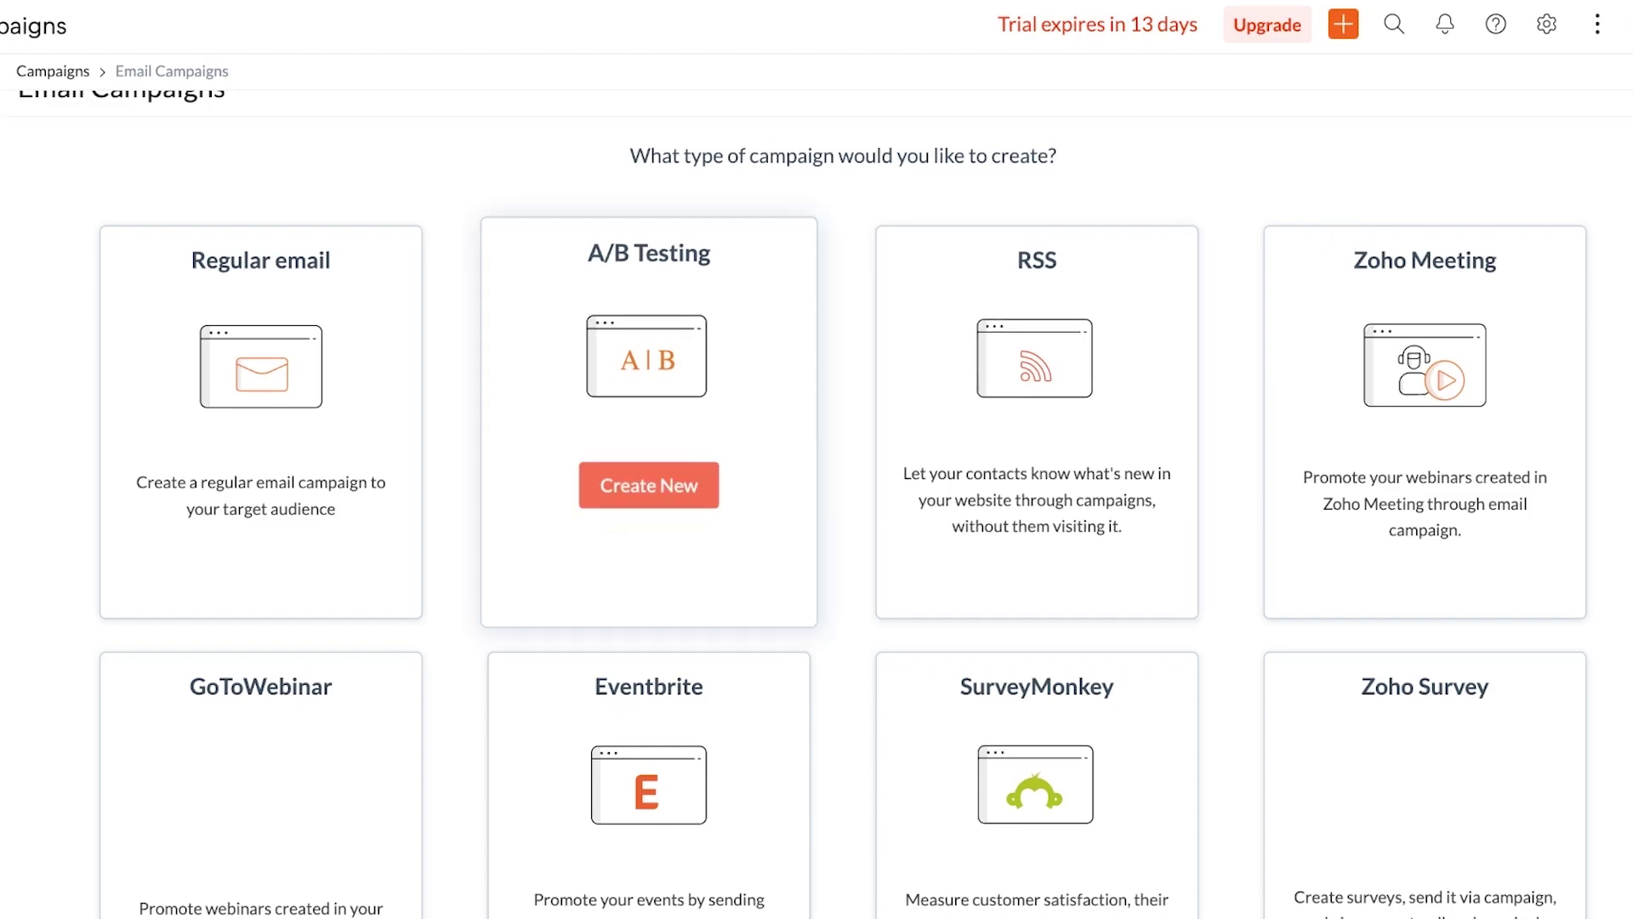
mouse_move(1037, 485)
mouse_move(649, 485)
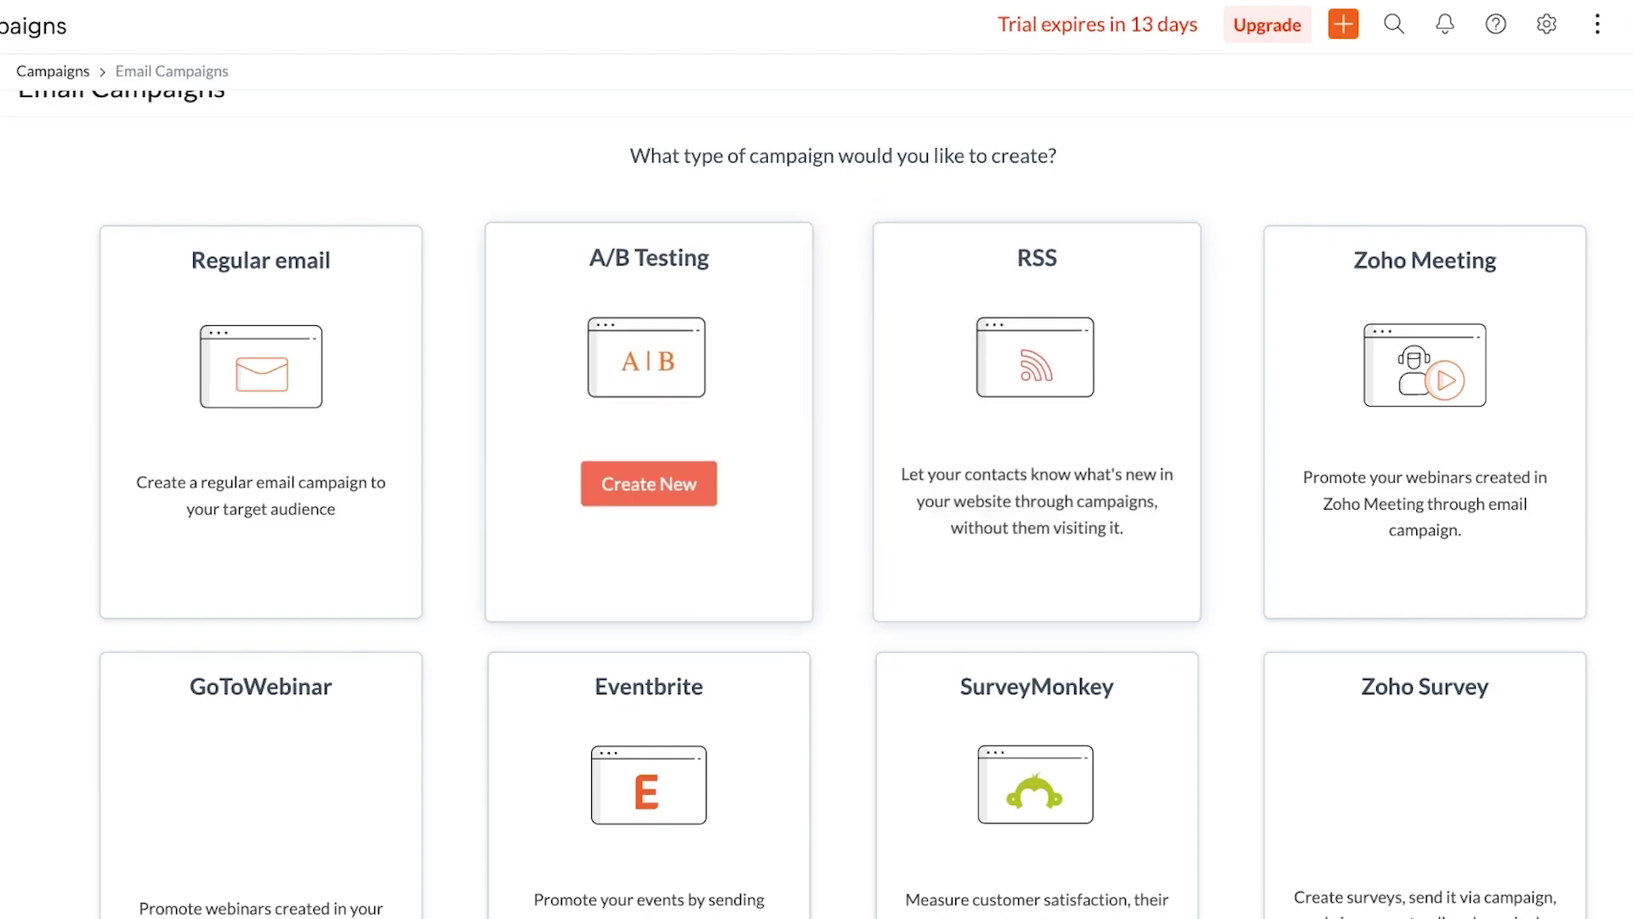
scroll(804, 504, "down", 2)
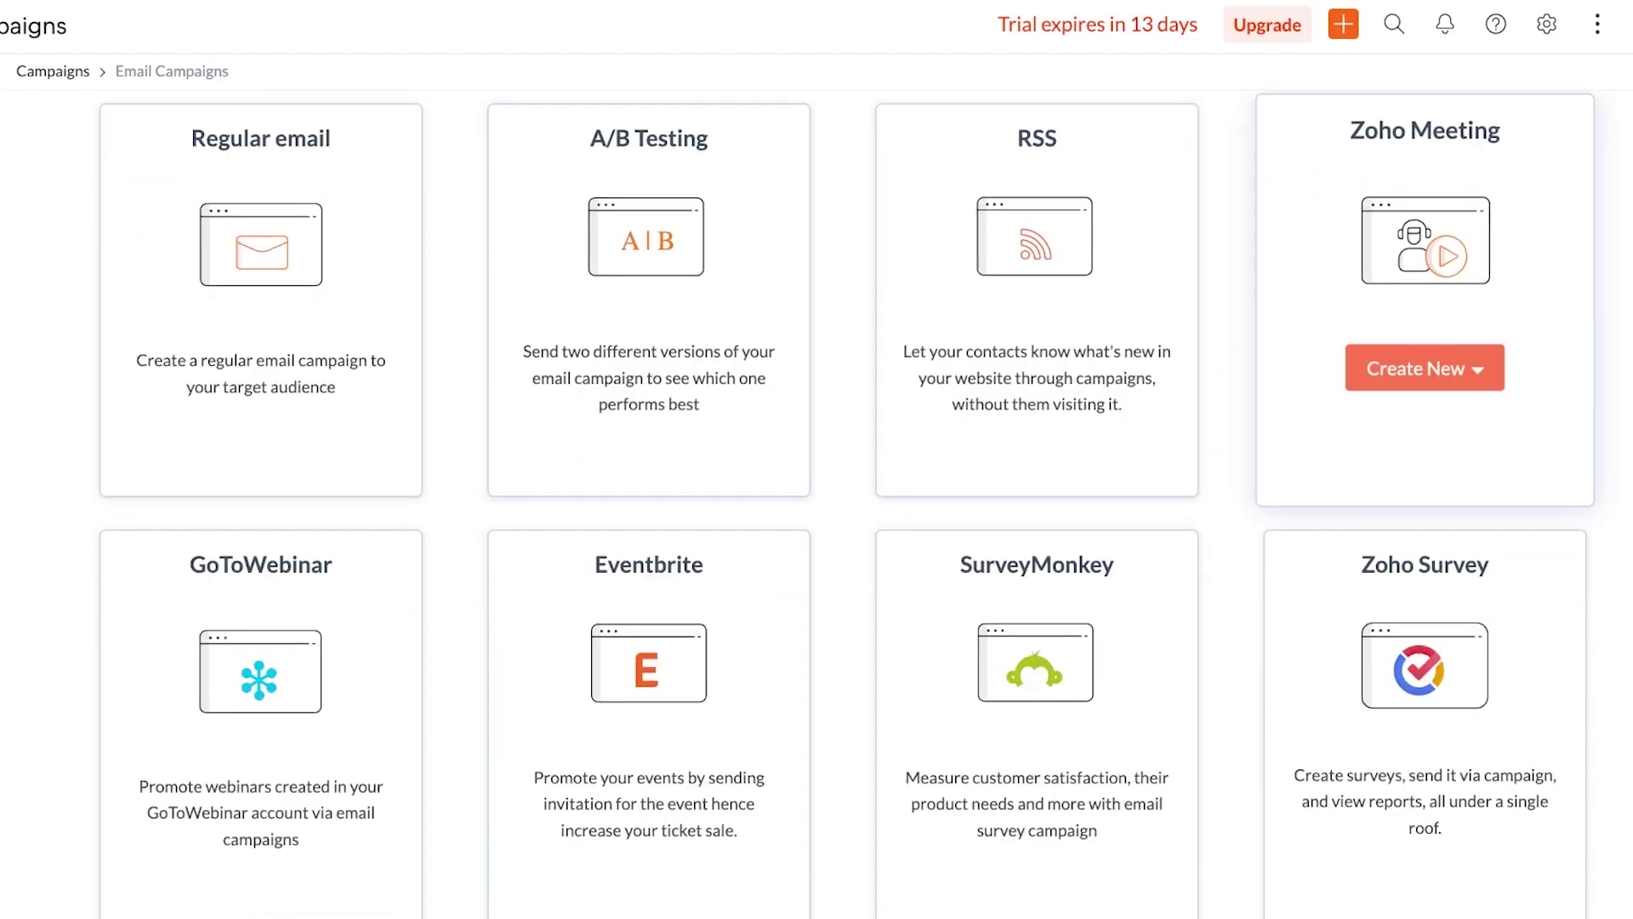
scroll(1425, 477, "down", 2)
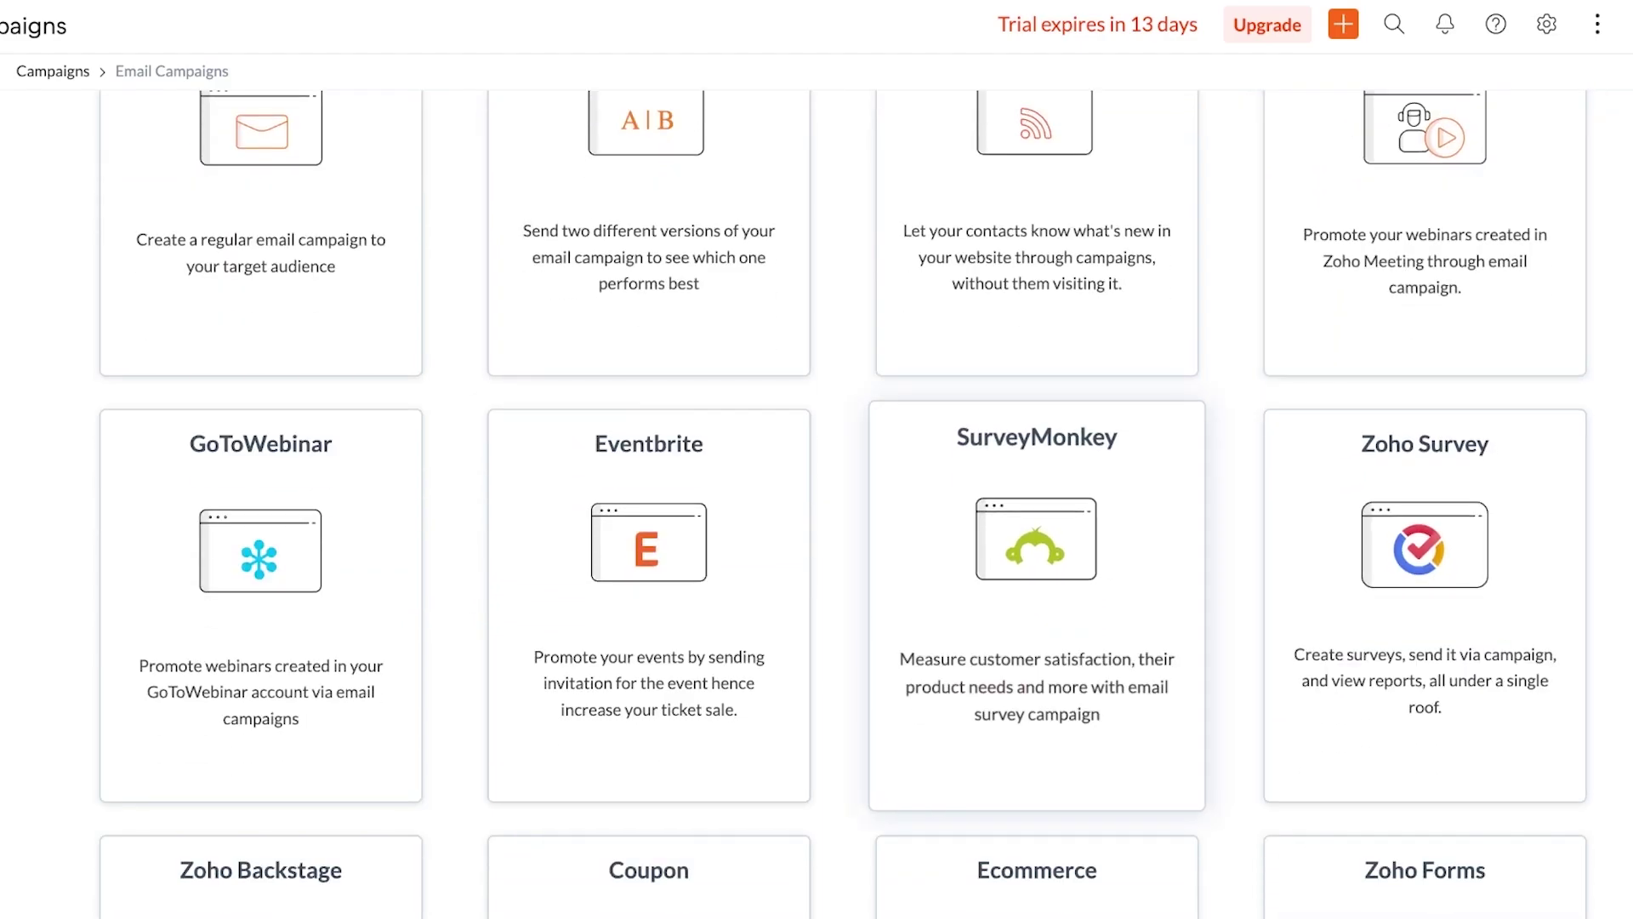
scroll(261, 681, "down", 5)
scroll(842, 510, "down", 1)
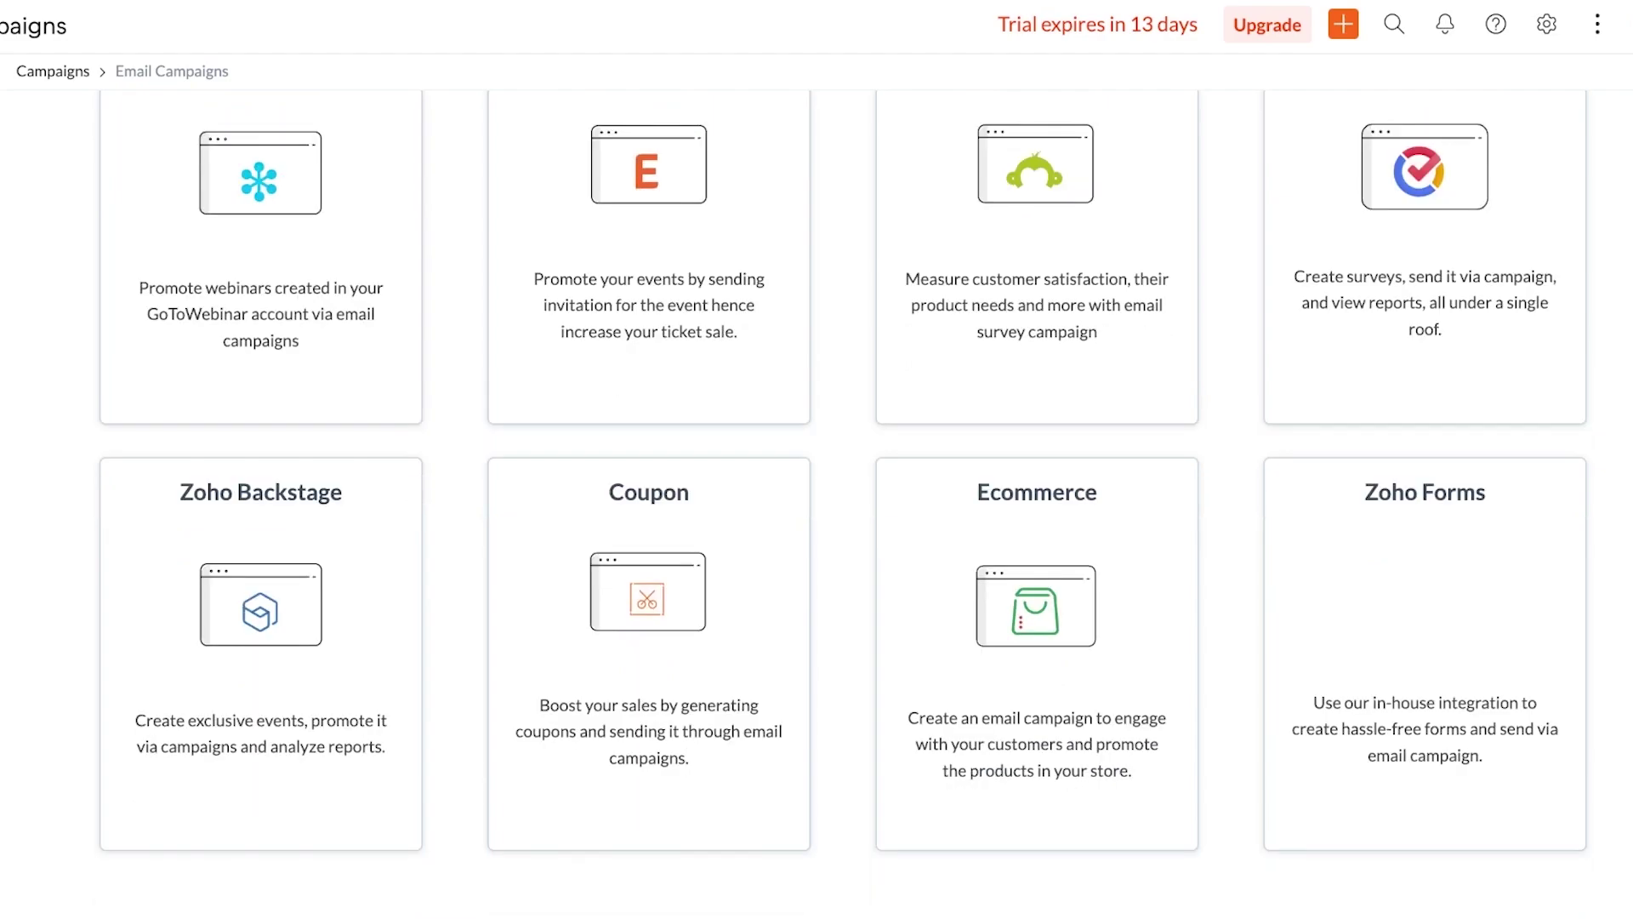
scroll(261, 425, "up", 10)
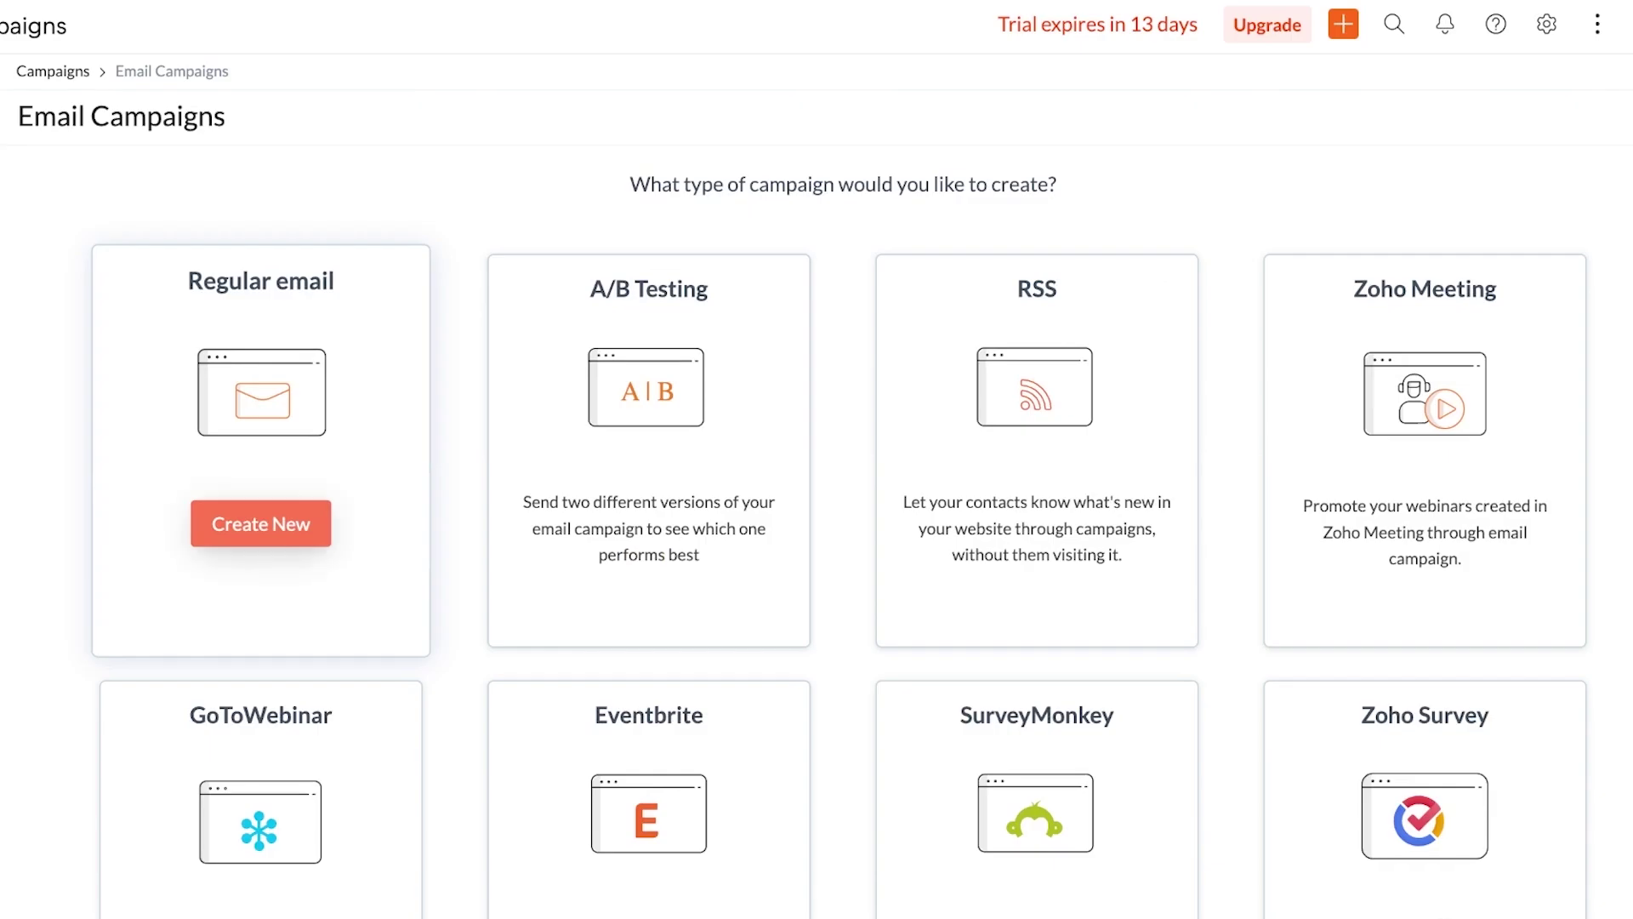
Create a regular campaign named 'Welcometo Ruffles', save it, and open the subject form
left_click(261, 523)
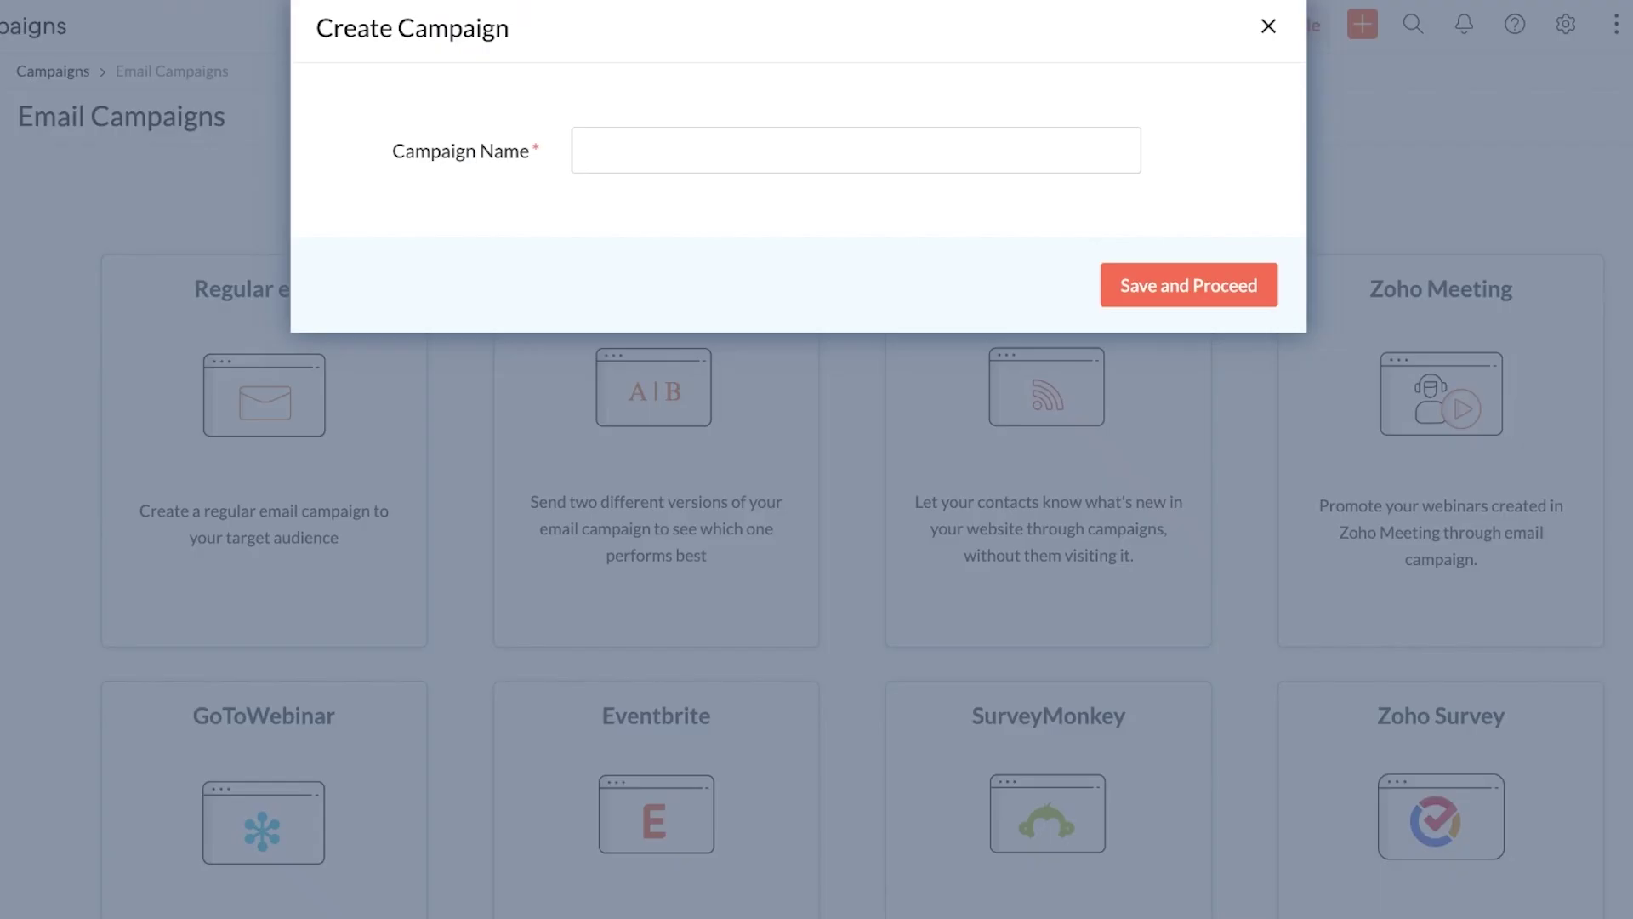
left_click(585, 151)
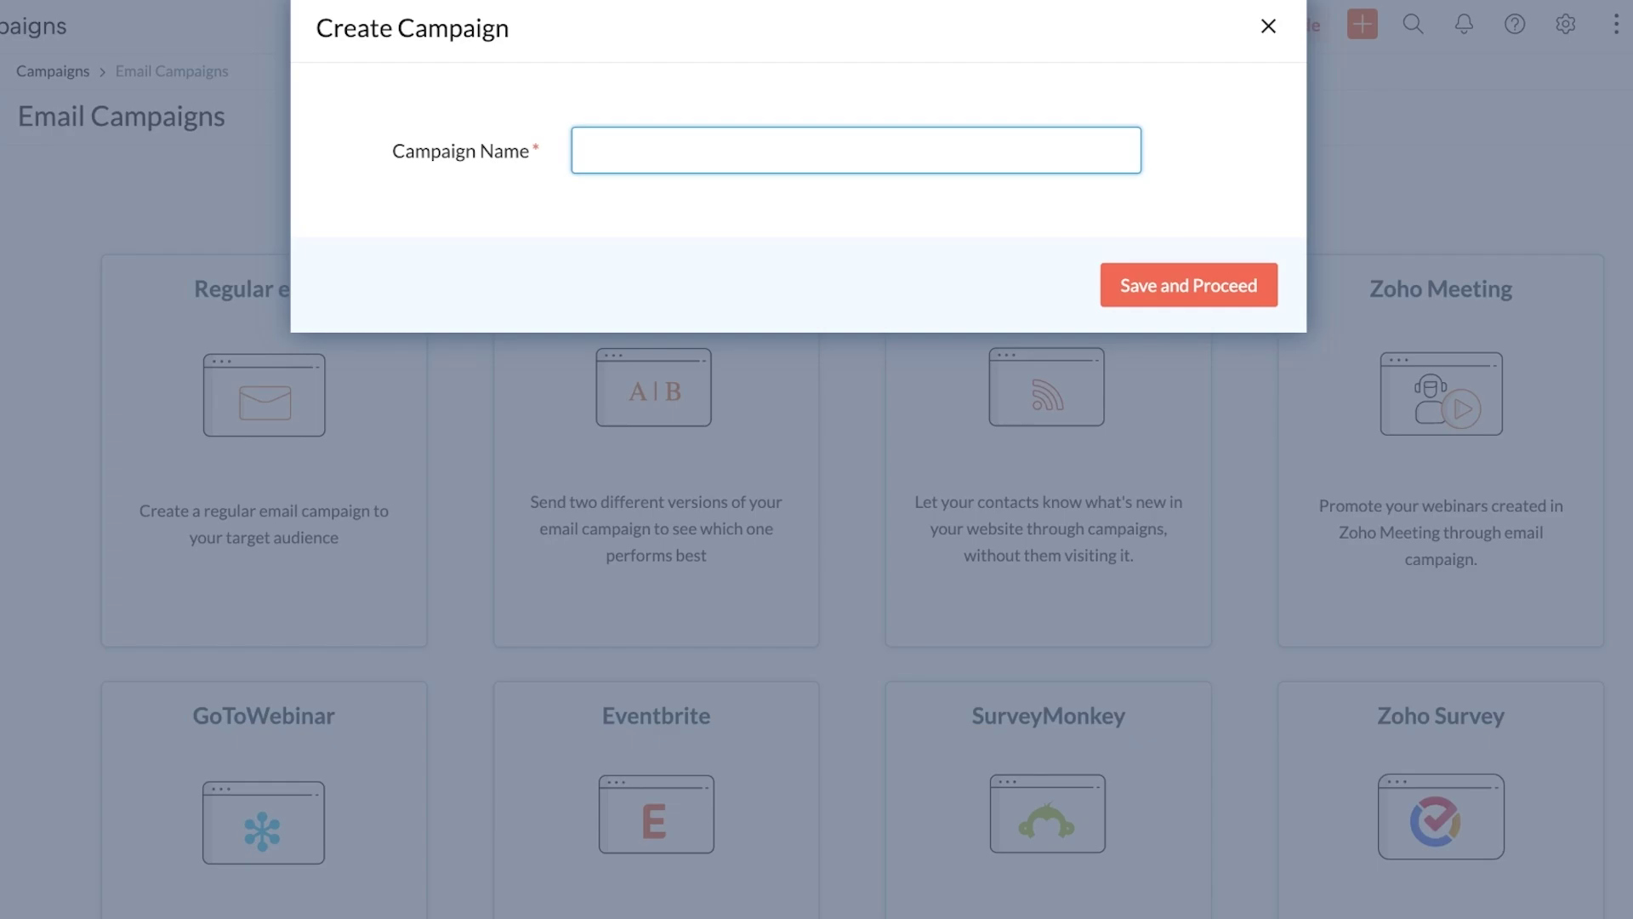
type("Welcometo Ruffles")
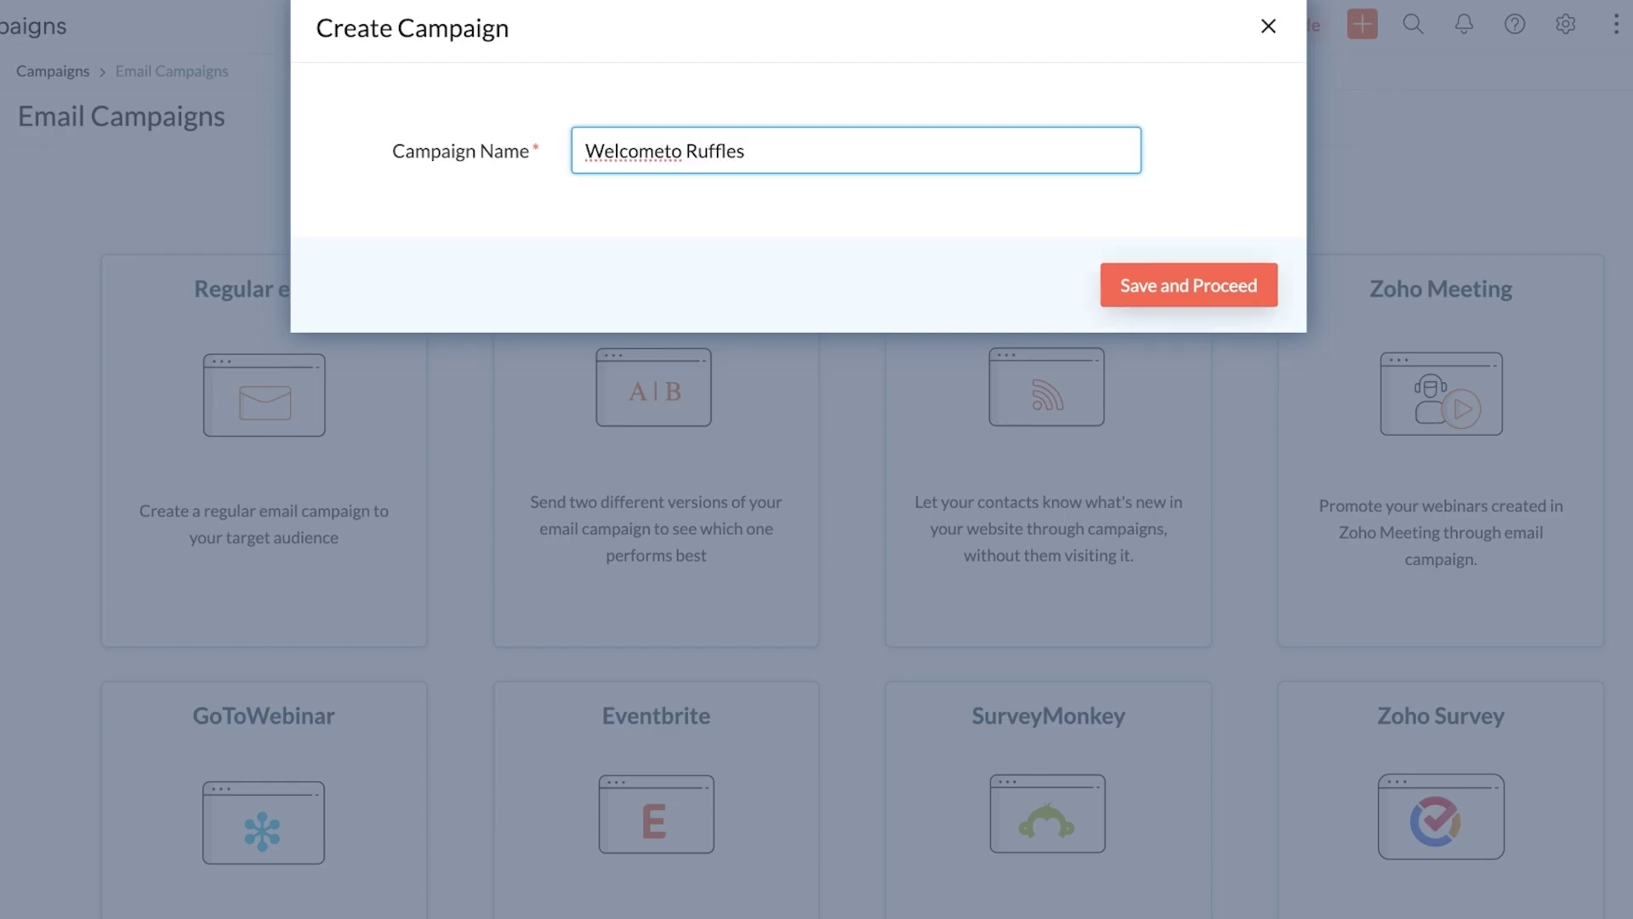
left_click(1188, 285)
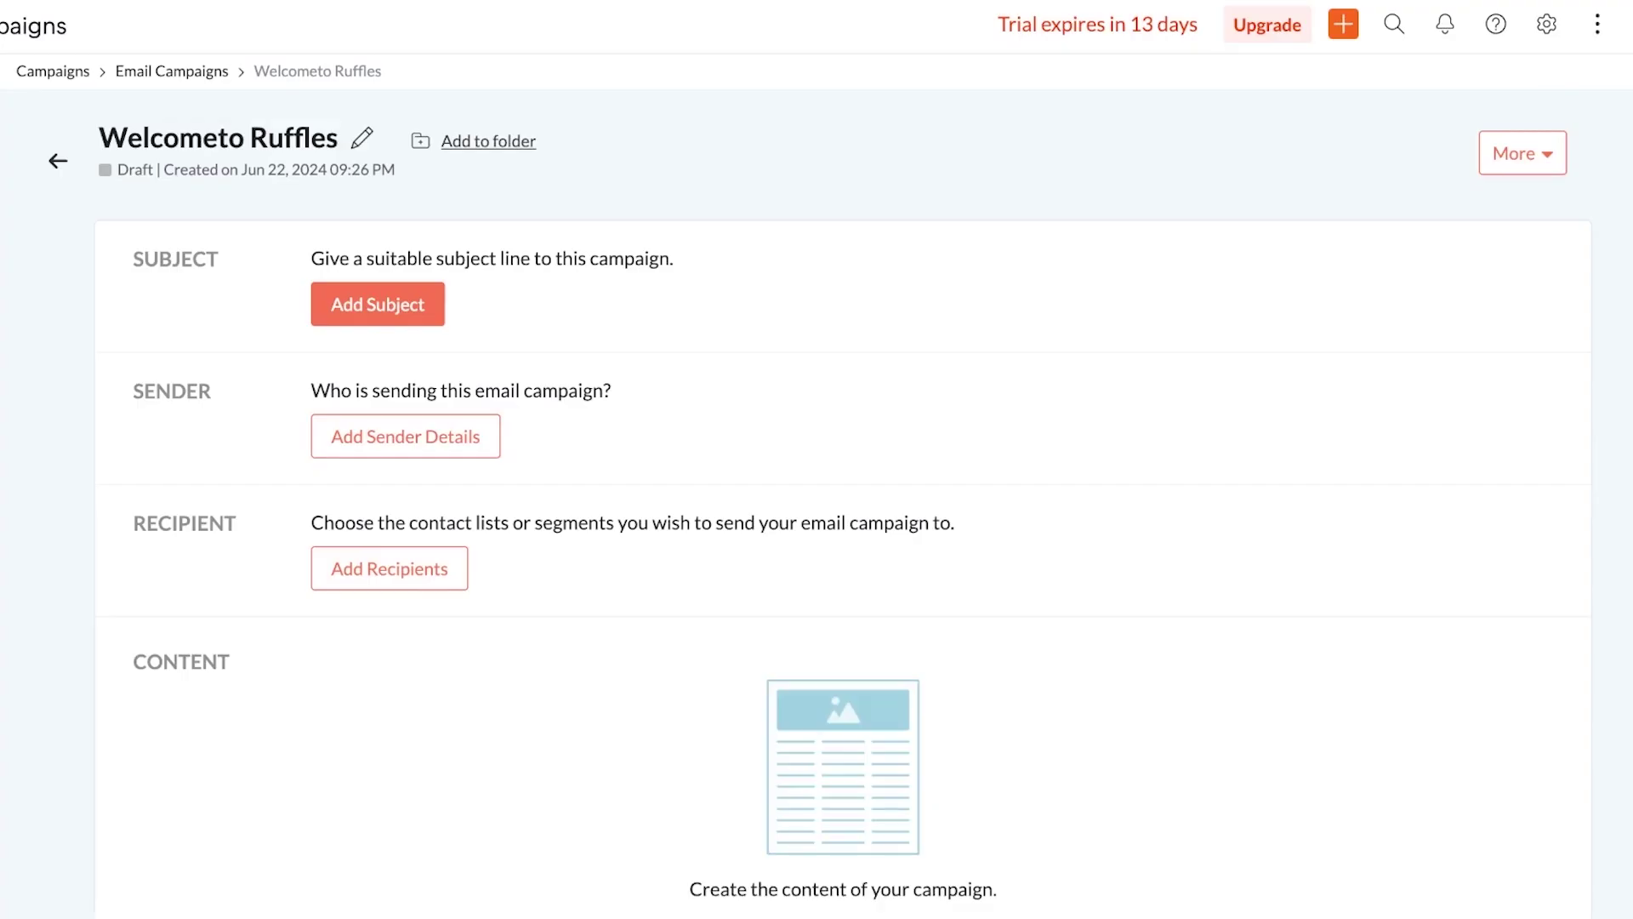
left_click(378, 304)
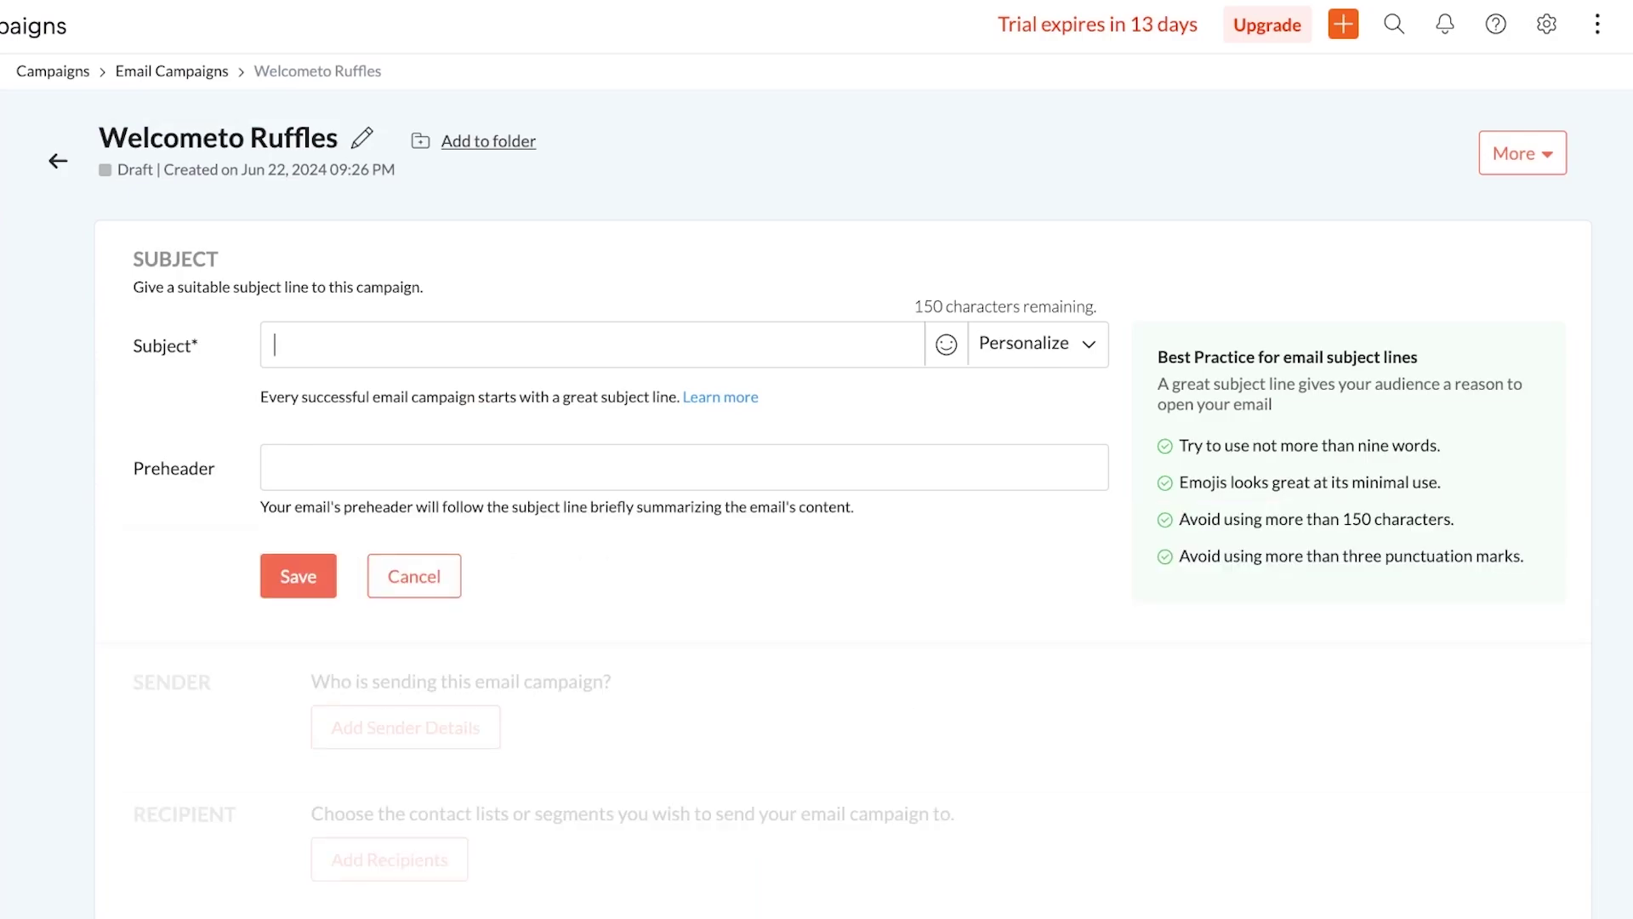
Save subject 'Welcome to Ruffles' with preheader 'Thanks for subscribing to our newsletter'
type("T")
key("BackSpace")
type("Welcome to Ruffles")
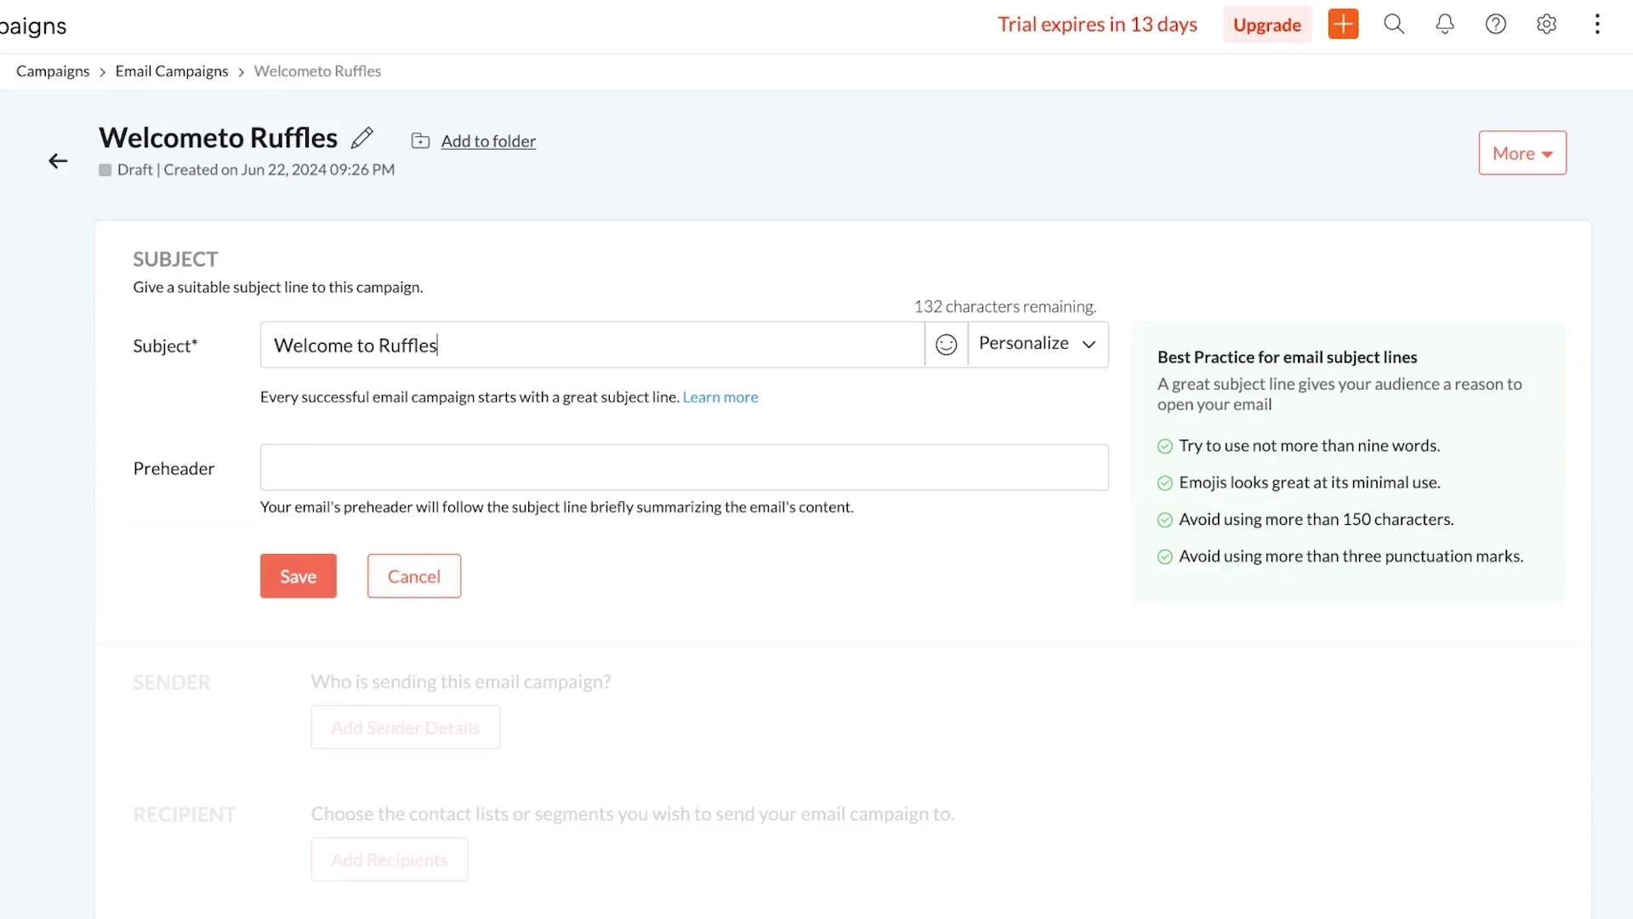
left_click(275, 467)
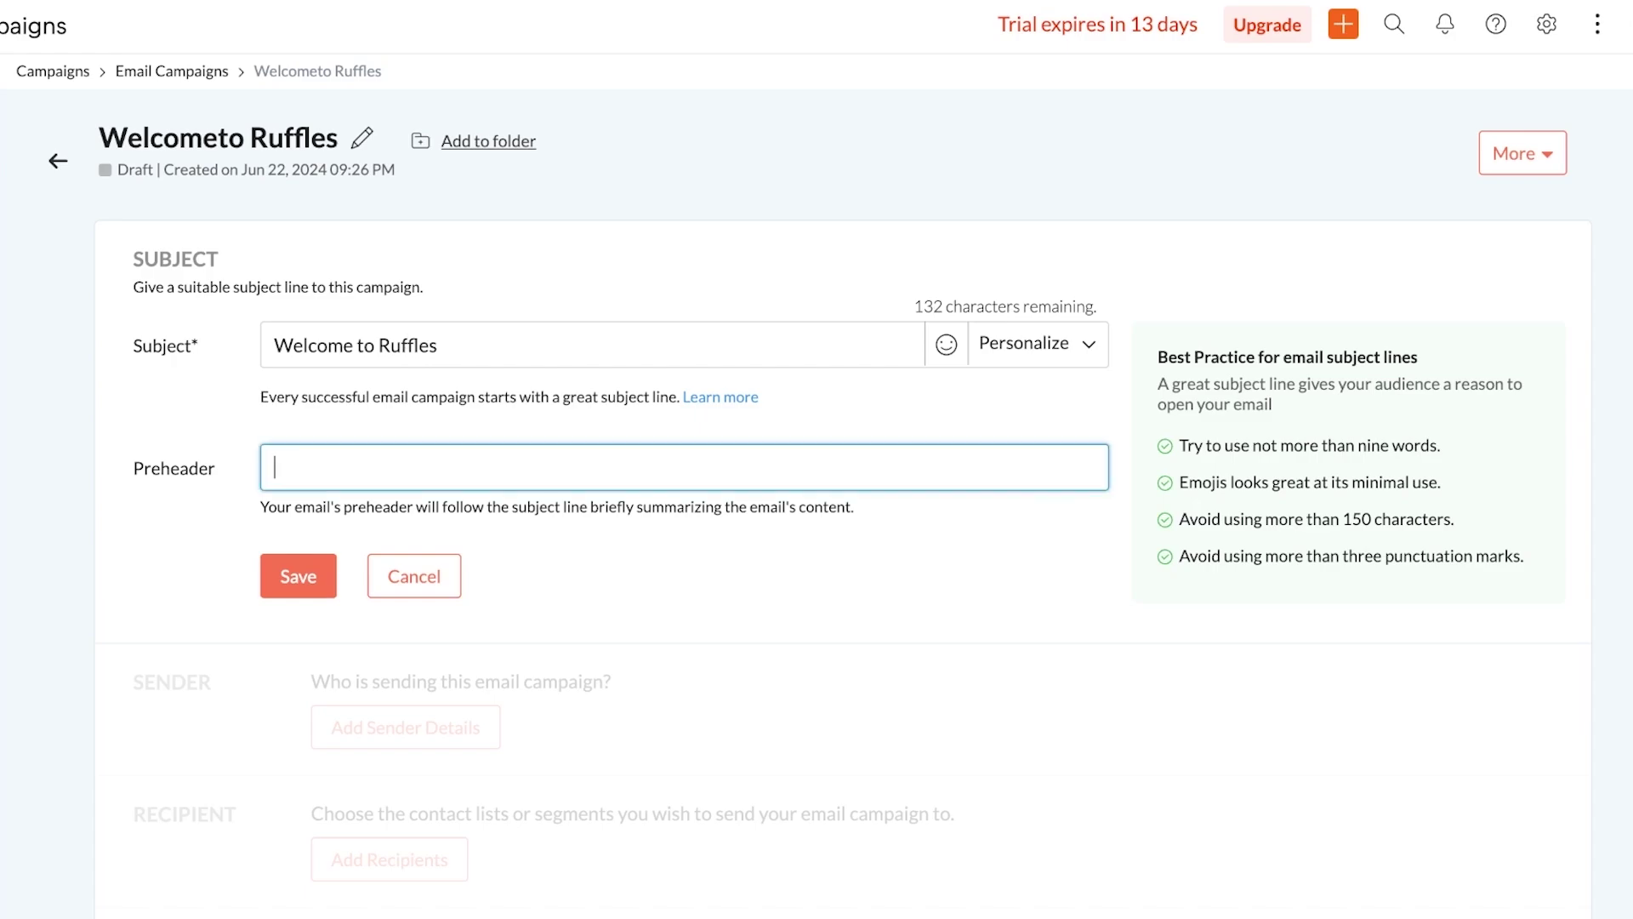
type("Thanks for subscribing")
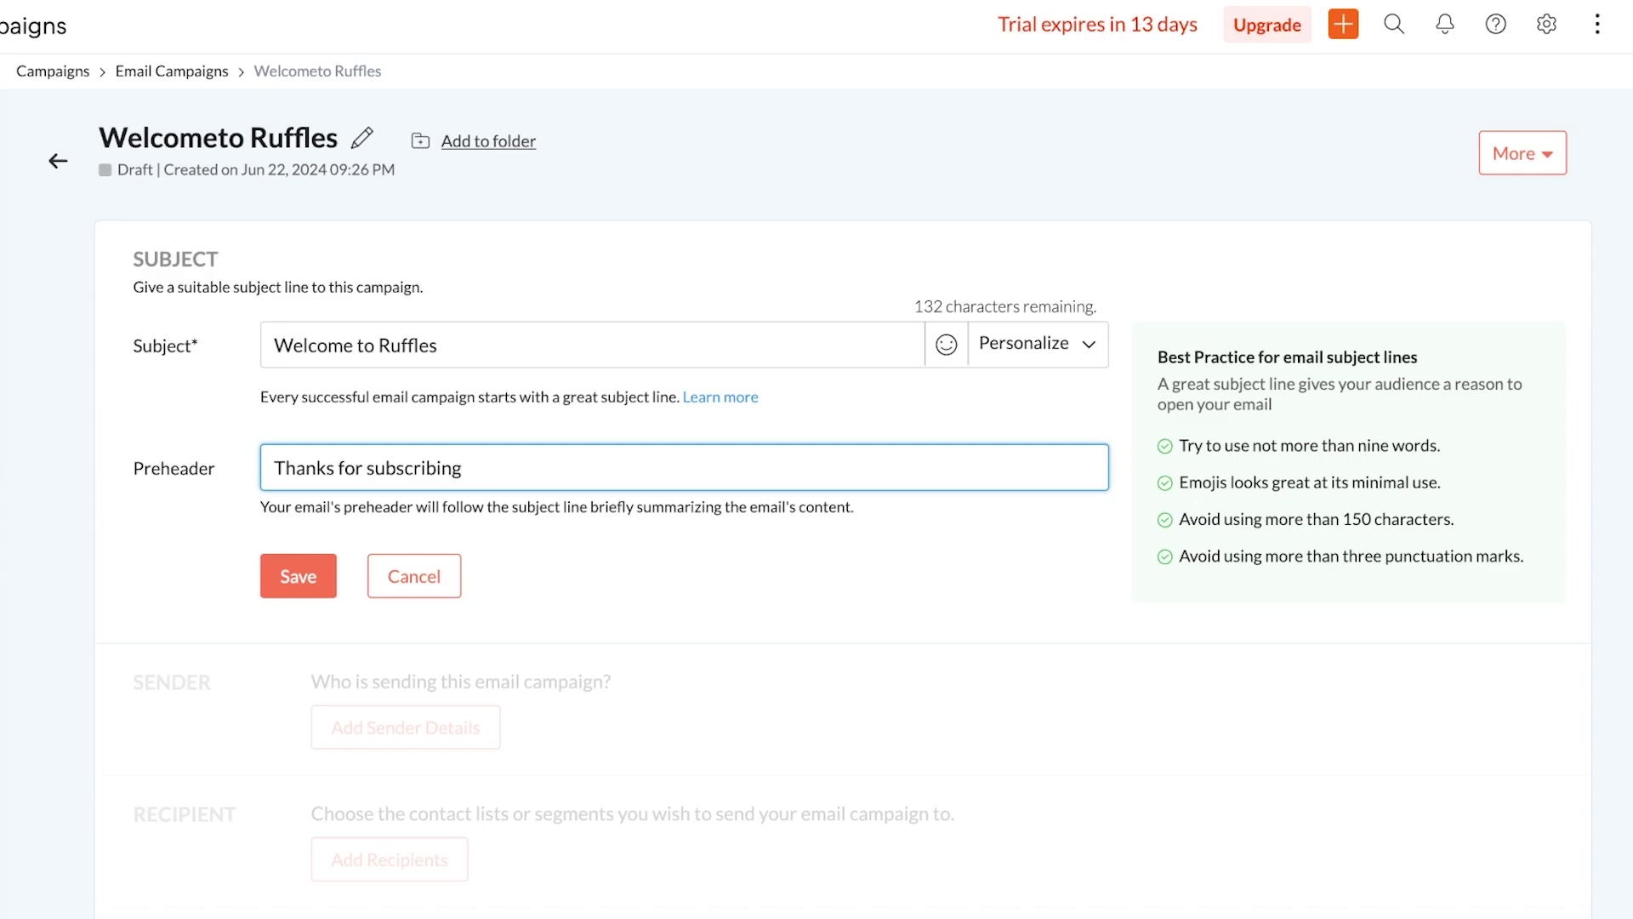
type(" to our newsletter")
left_click(298, 576)
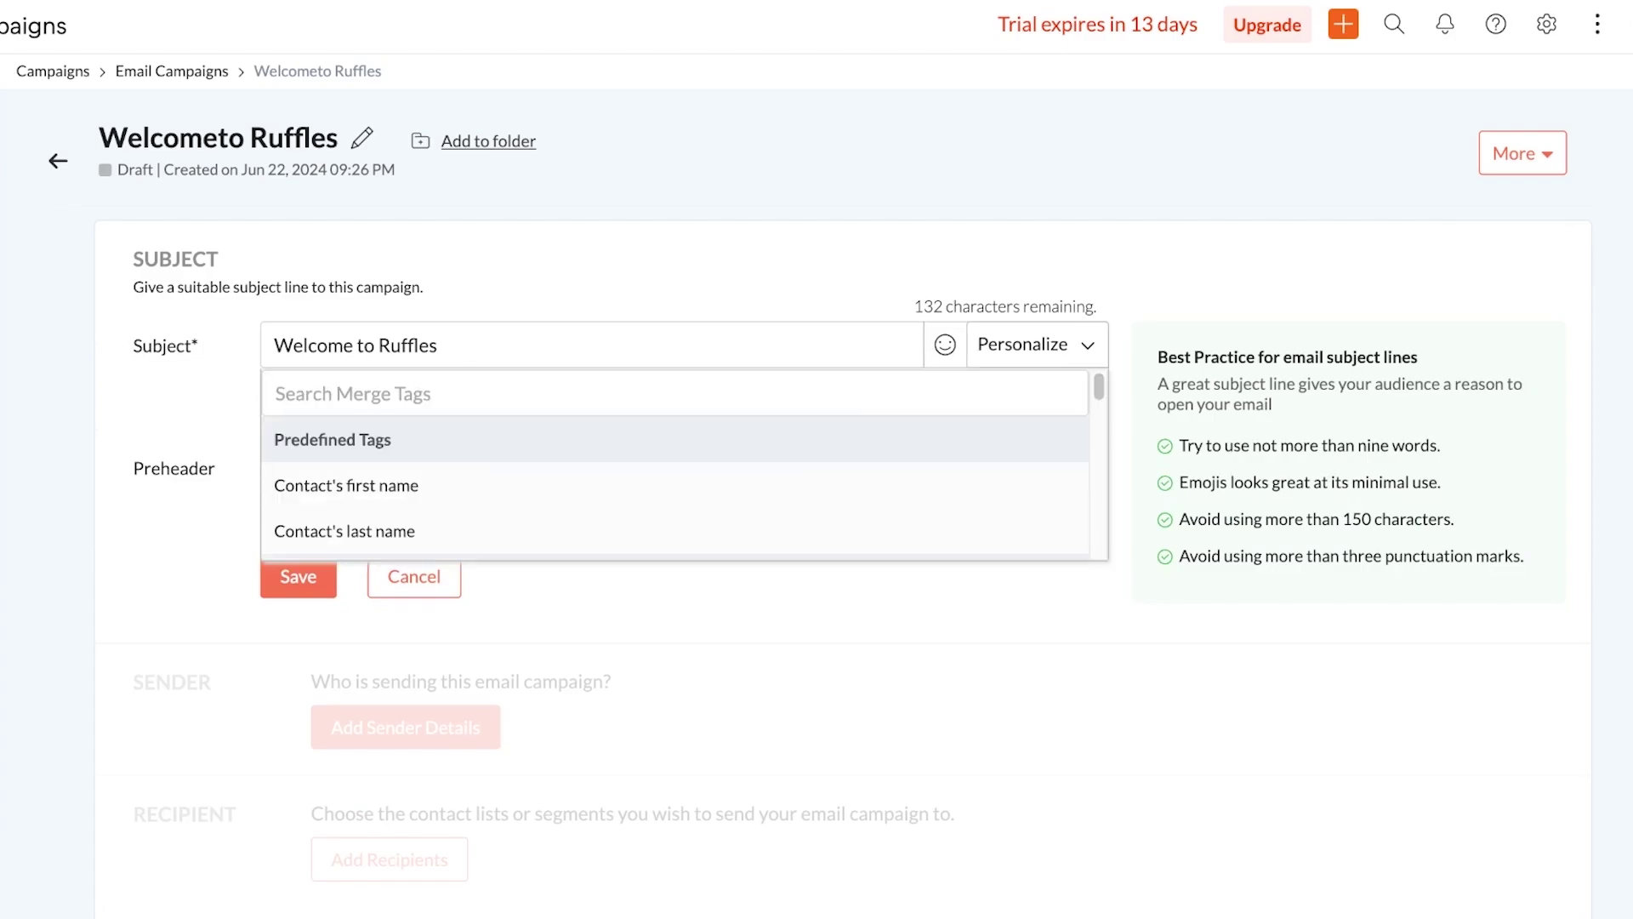
Insert the first-name merge tag so the subject reads 'Welcome $[FNAME|Customer]$, to Ruffles', and save
key("Down")
key("Down")
key("Down")
key("Down")
key("Down")
key("Down")
key("Down")
key("Down")
key("Down")
key("Up")
key("Up")
key("Up")
key("Up")
key("Up")
key("Up")
key("Up")
key("Up")
key("Up")
key("Up")
key("Up")
key("Up")
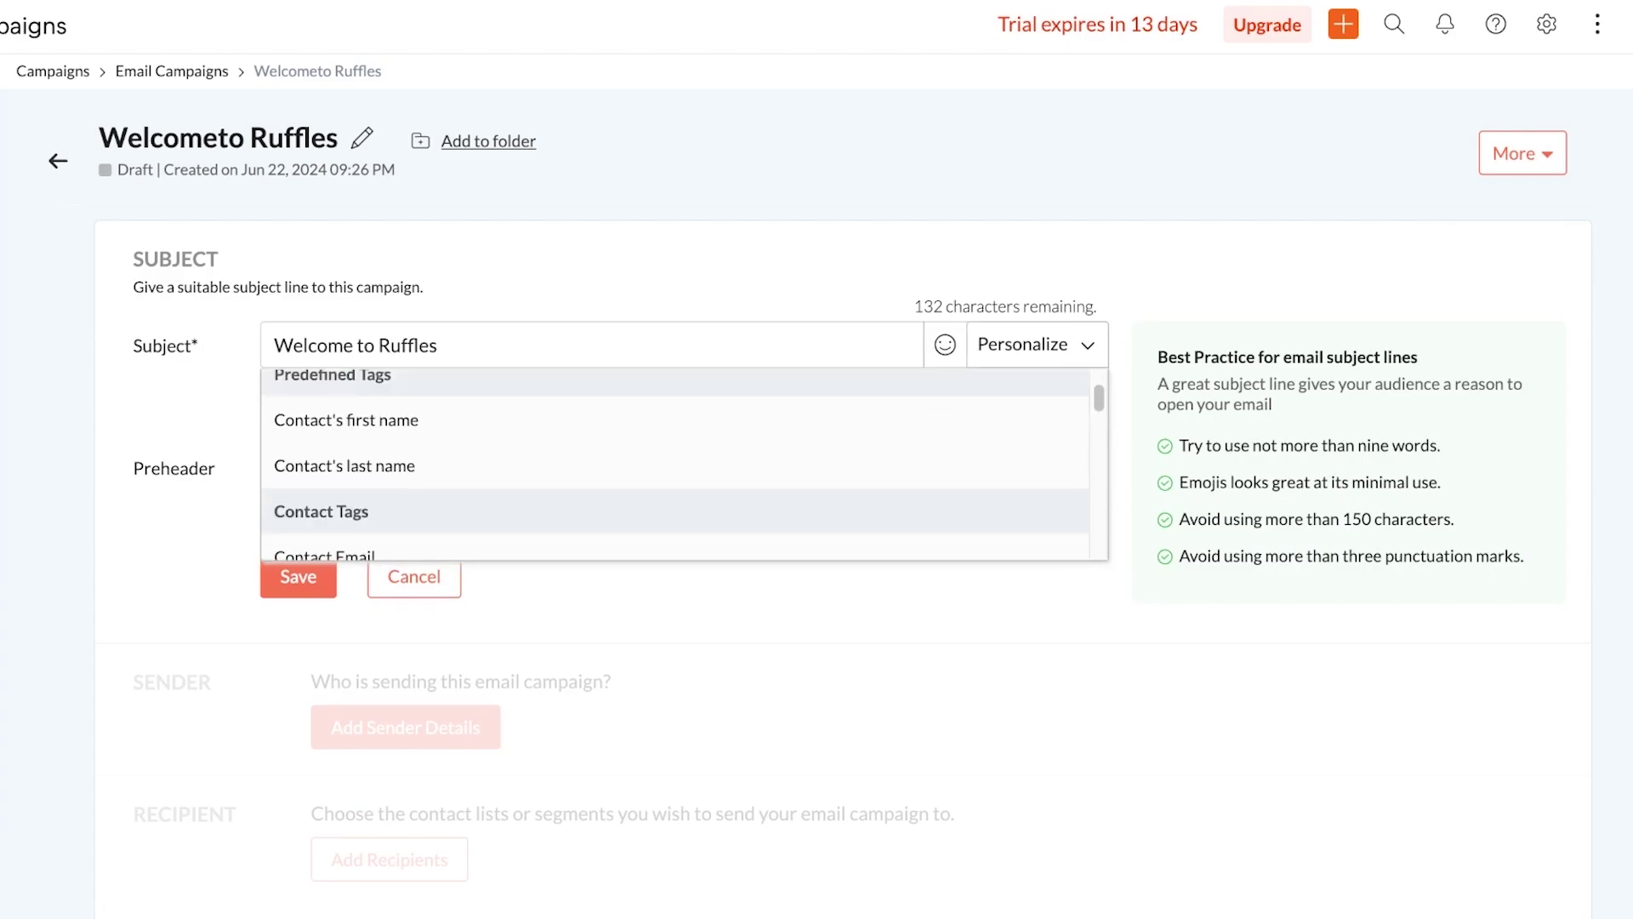
key("Up")
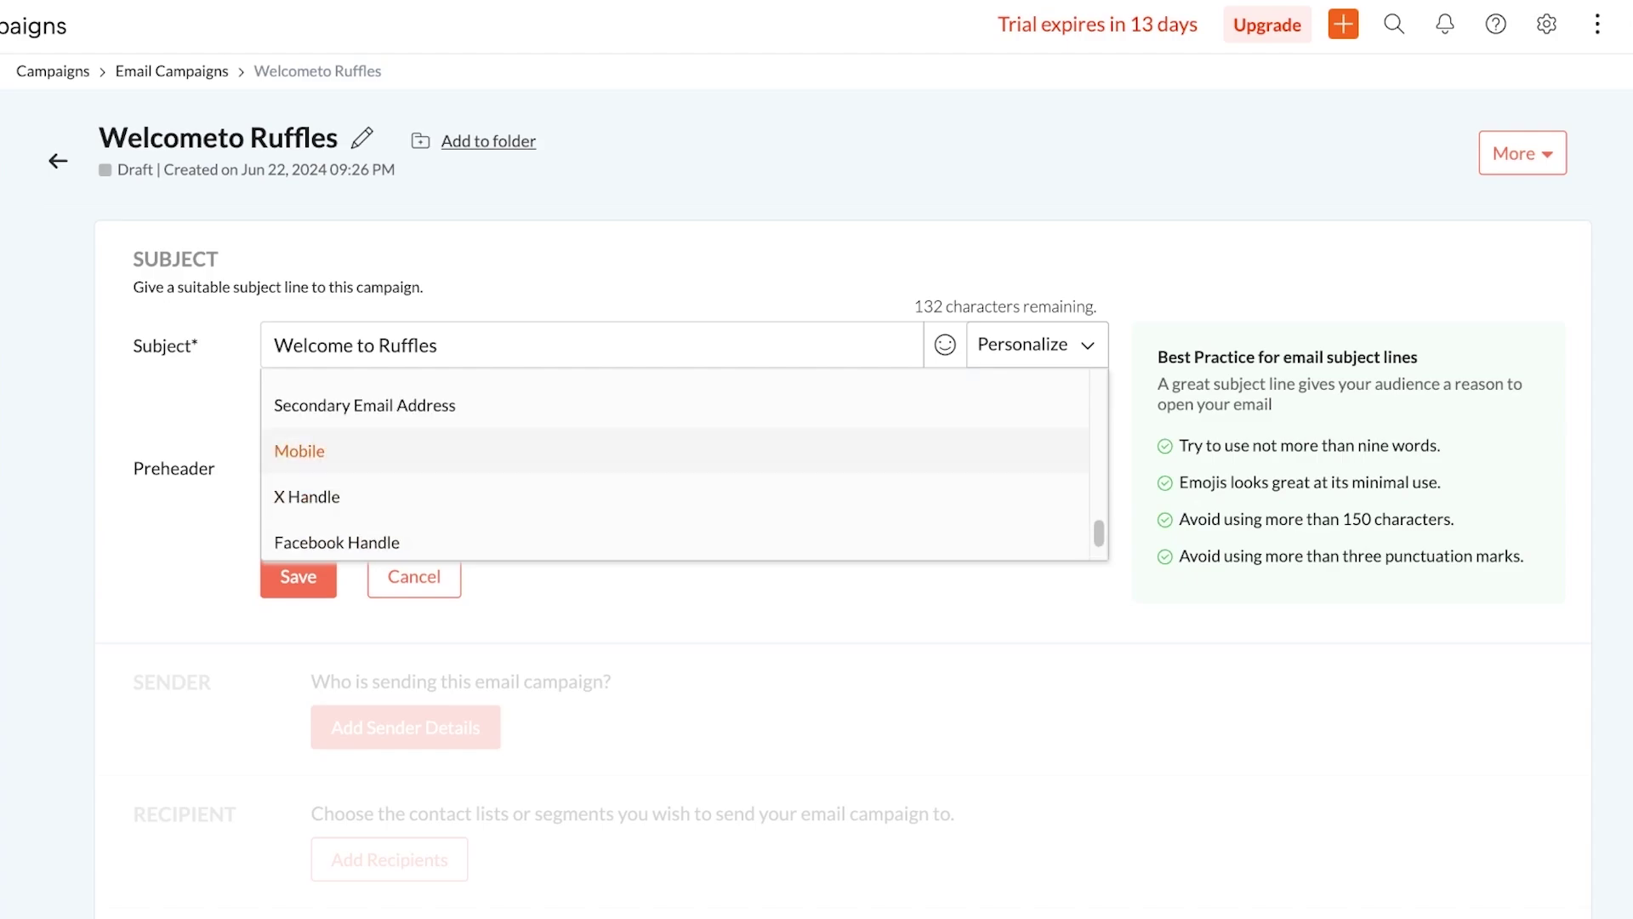
key("Down")
key("Down")
key("Down")
key("Down")
key("Down")
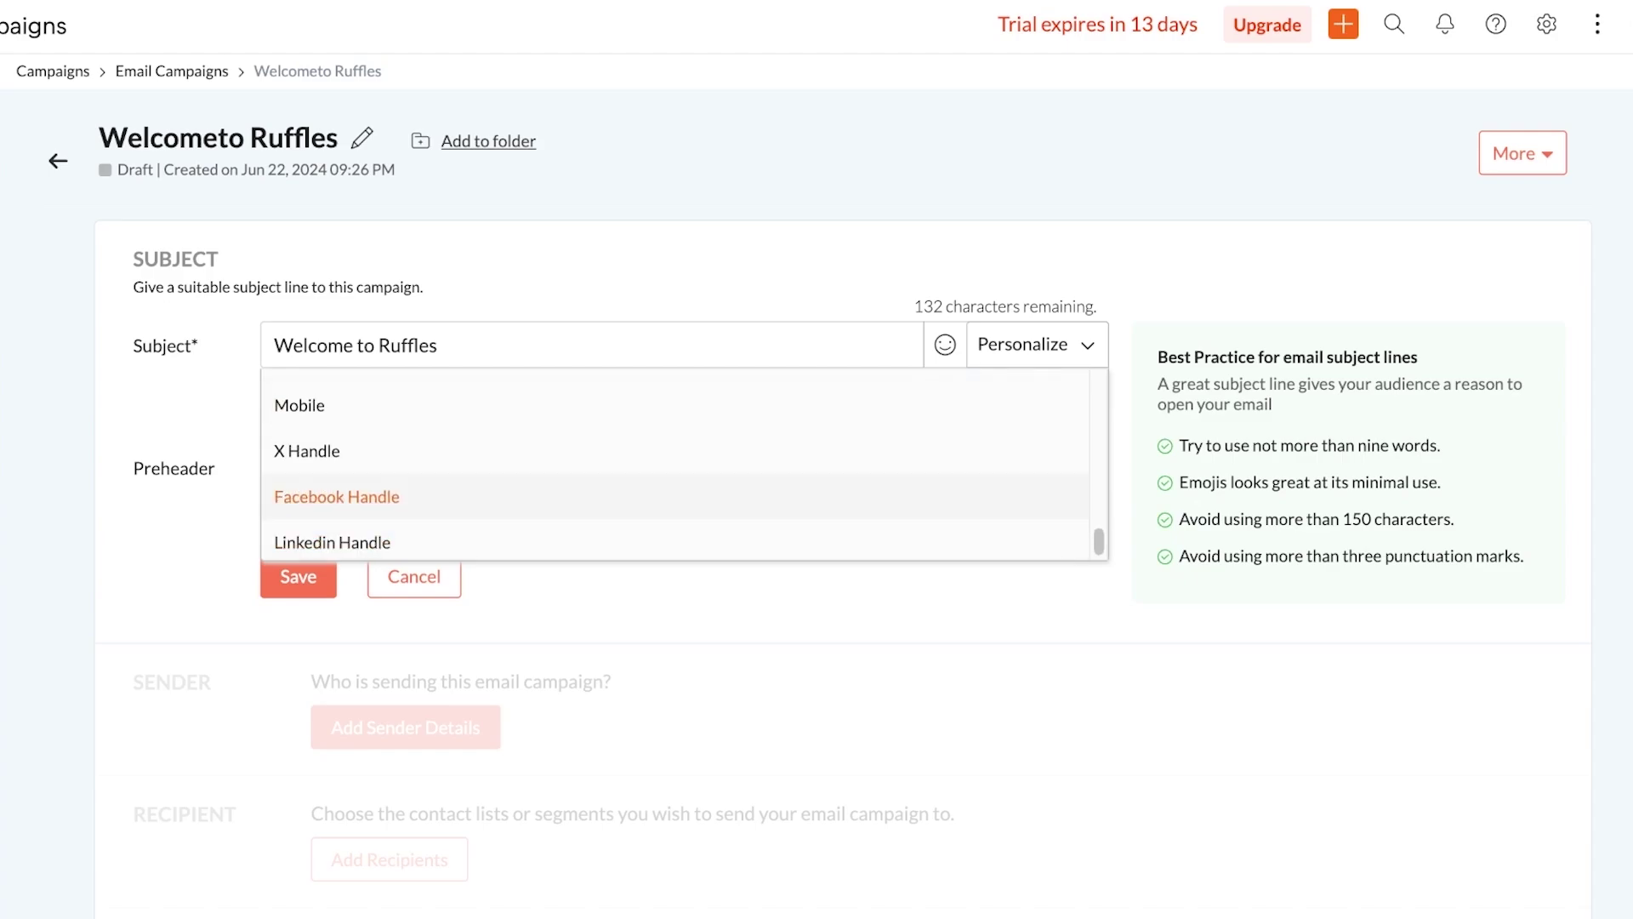
key("Up")
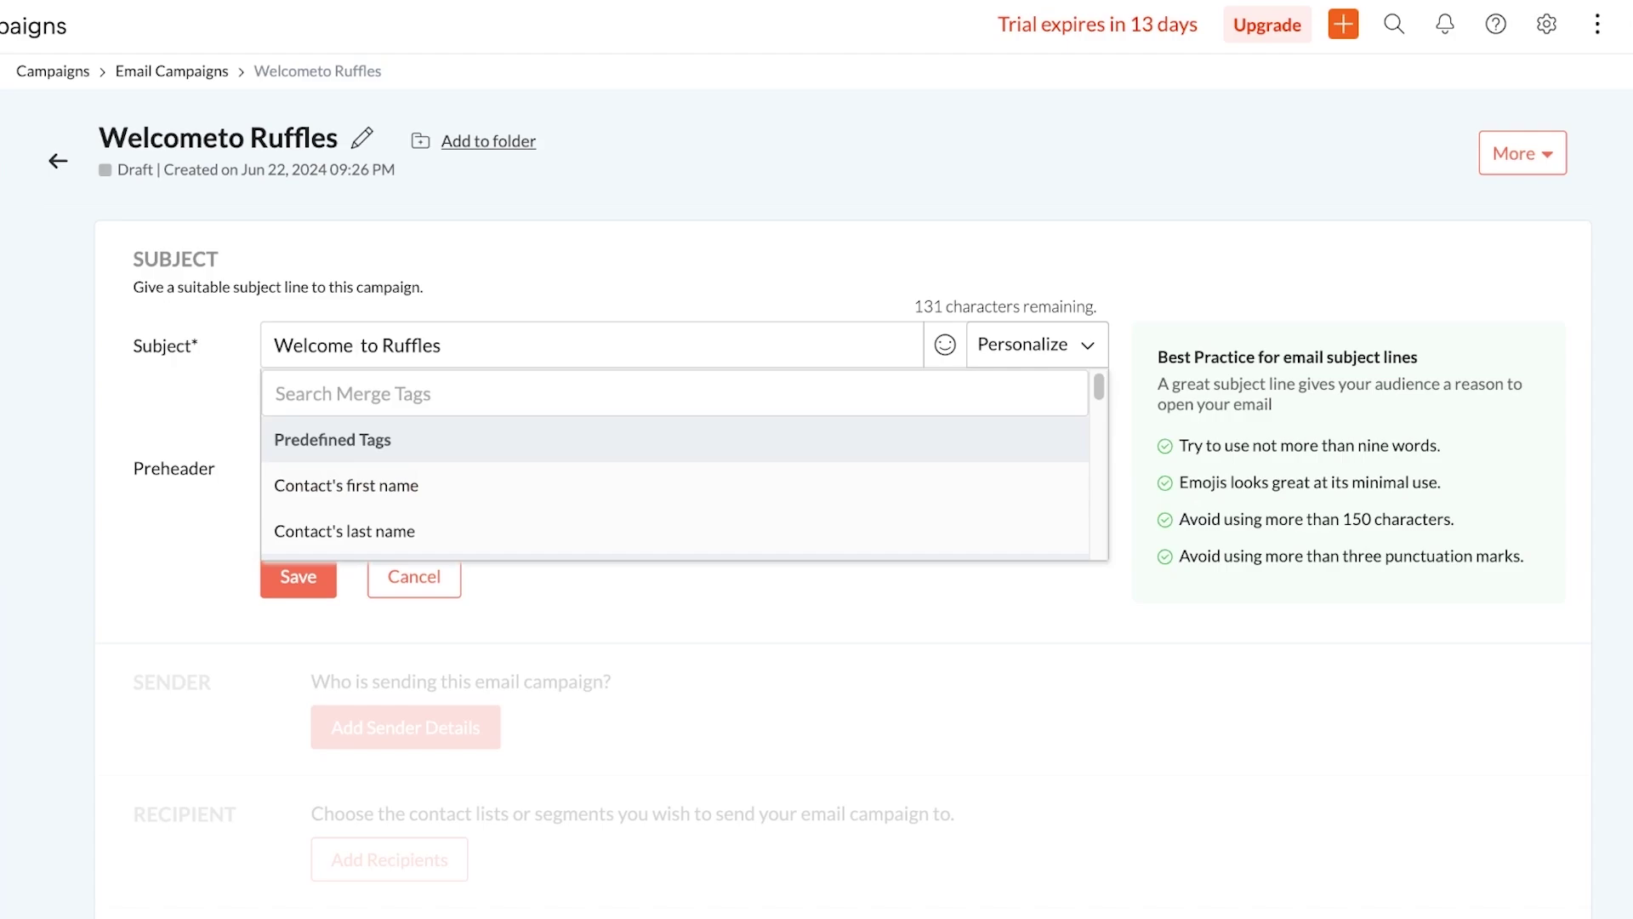
left_click(346, 484)
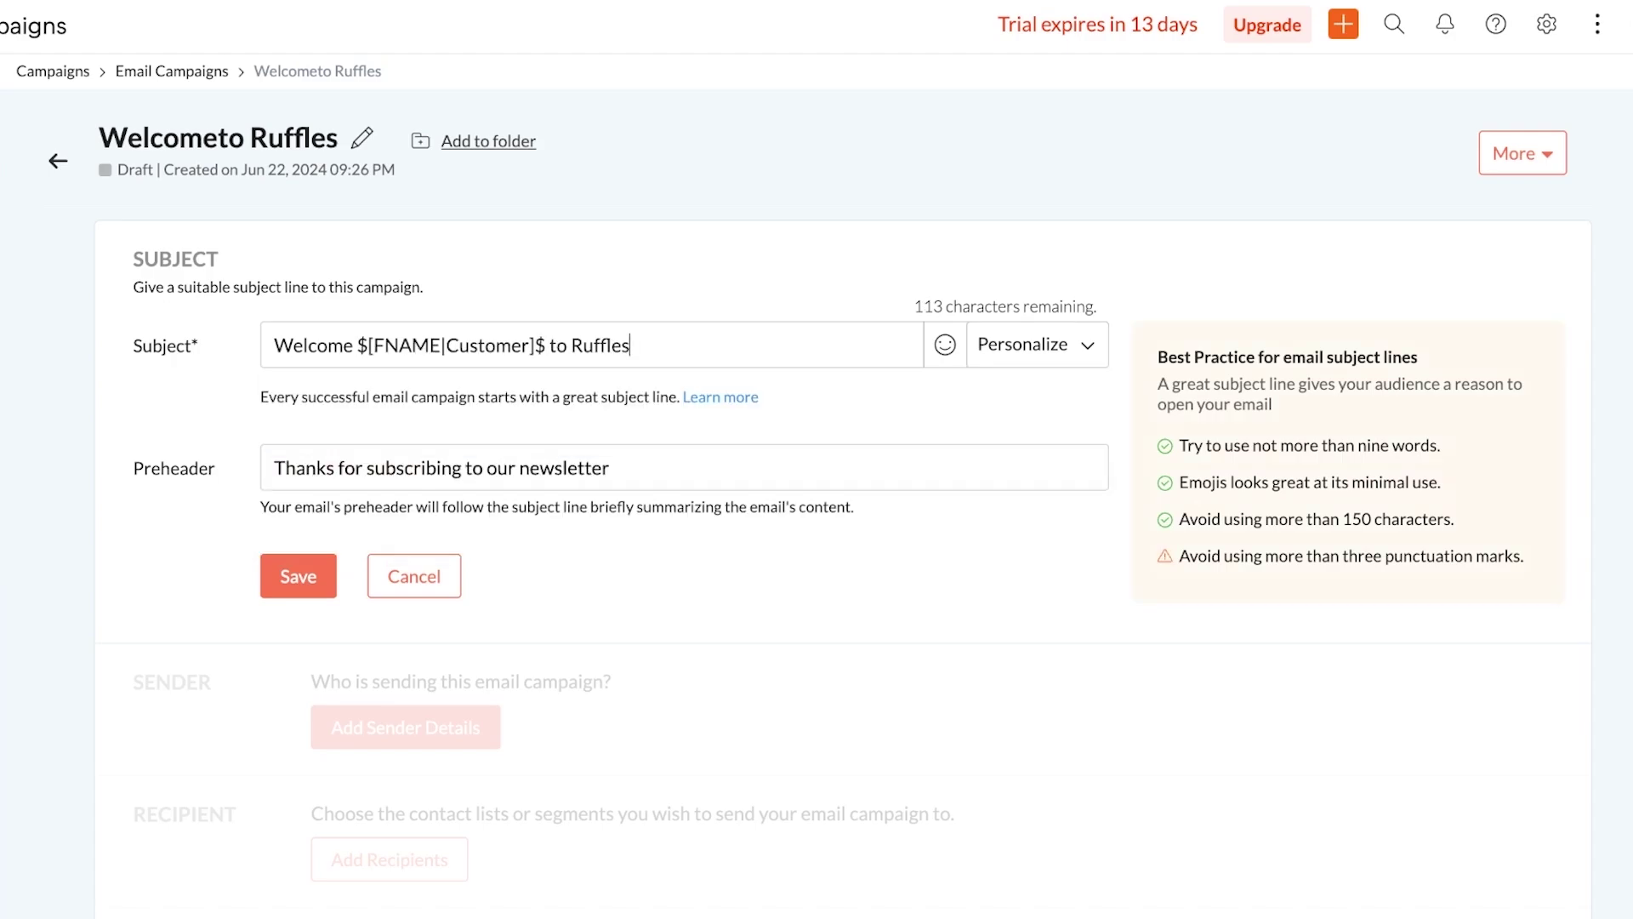
key("BackSpace")
type(",")
key("Return")
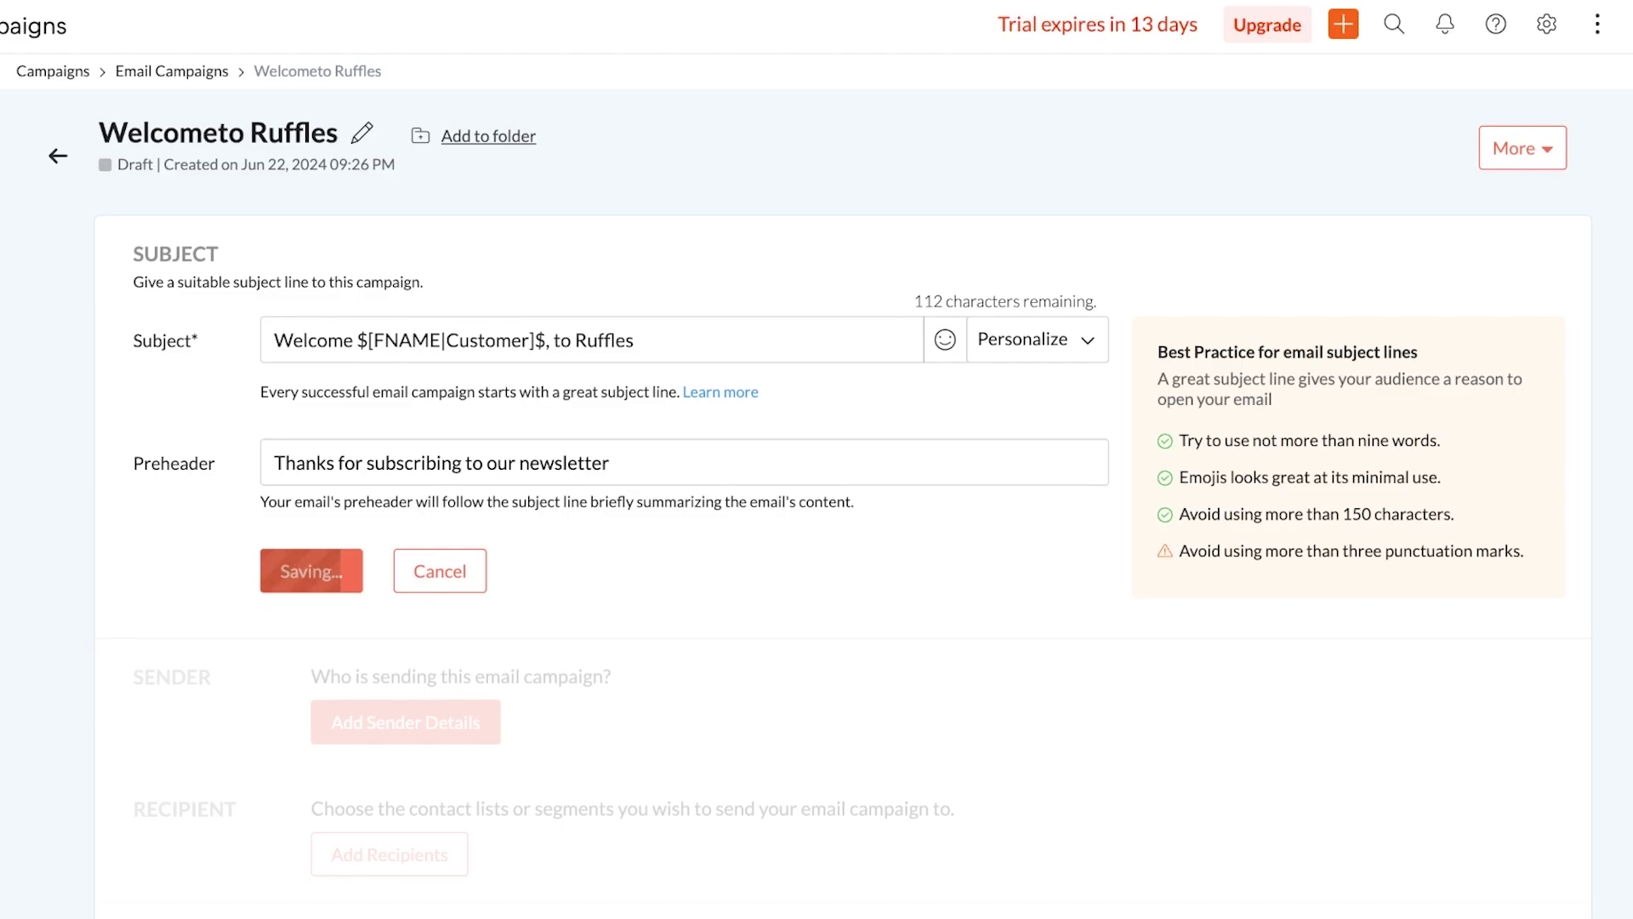
scroll(842, 500, "down", 6)
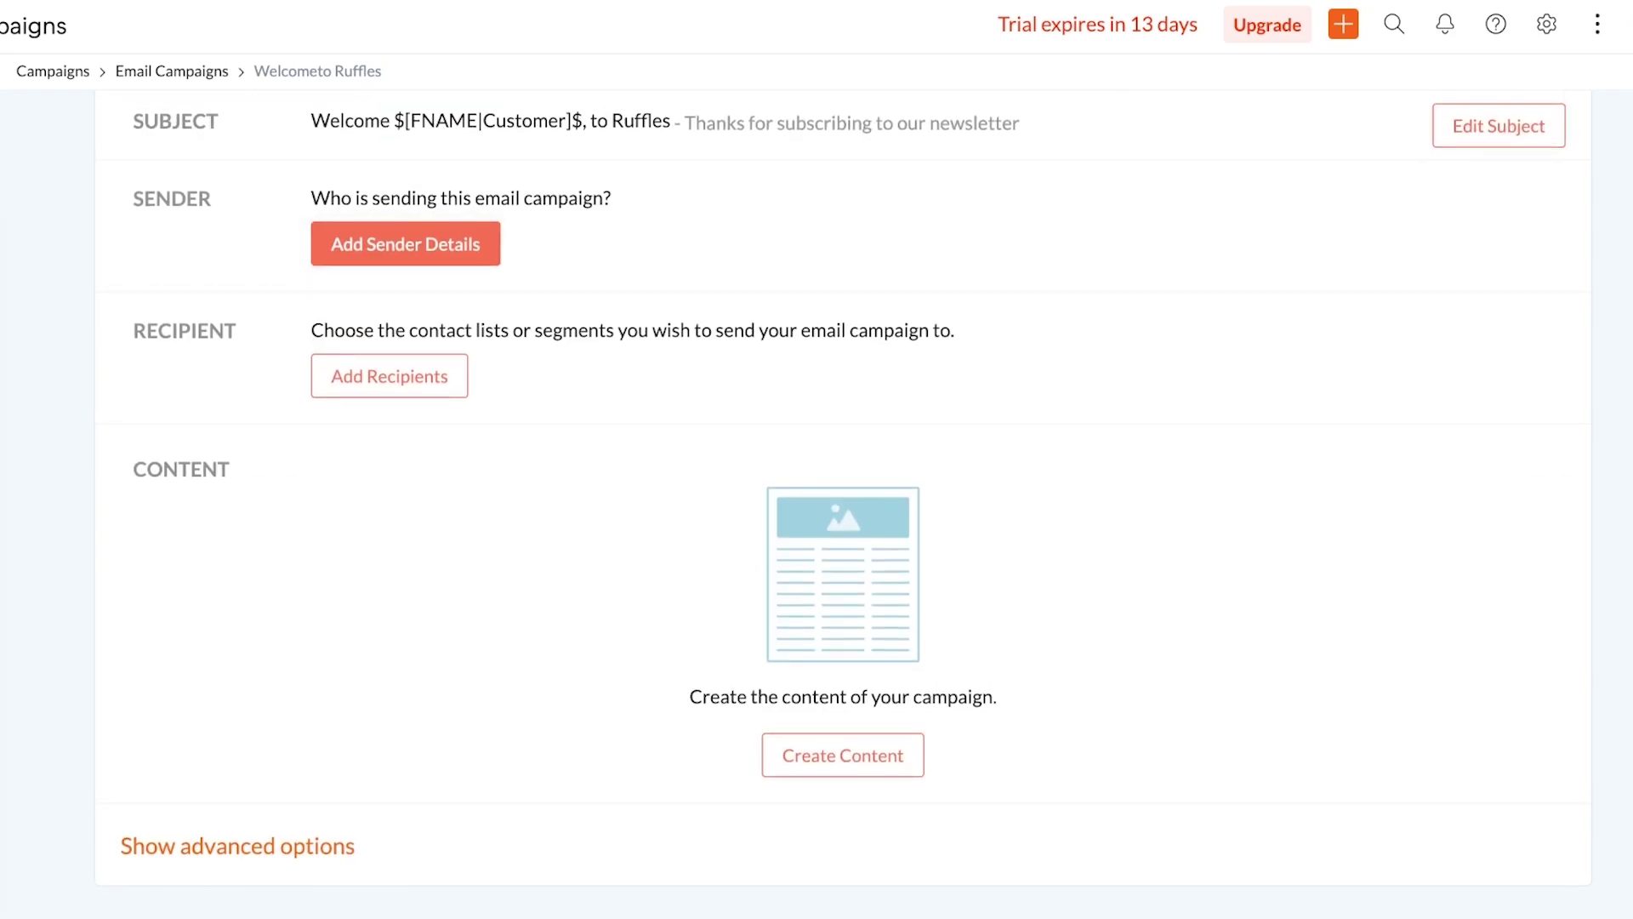
Open sender details, try the custom-field sender option, then keep one sender for all recipients
left_click(406, 244)
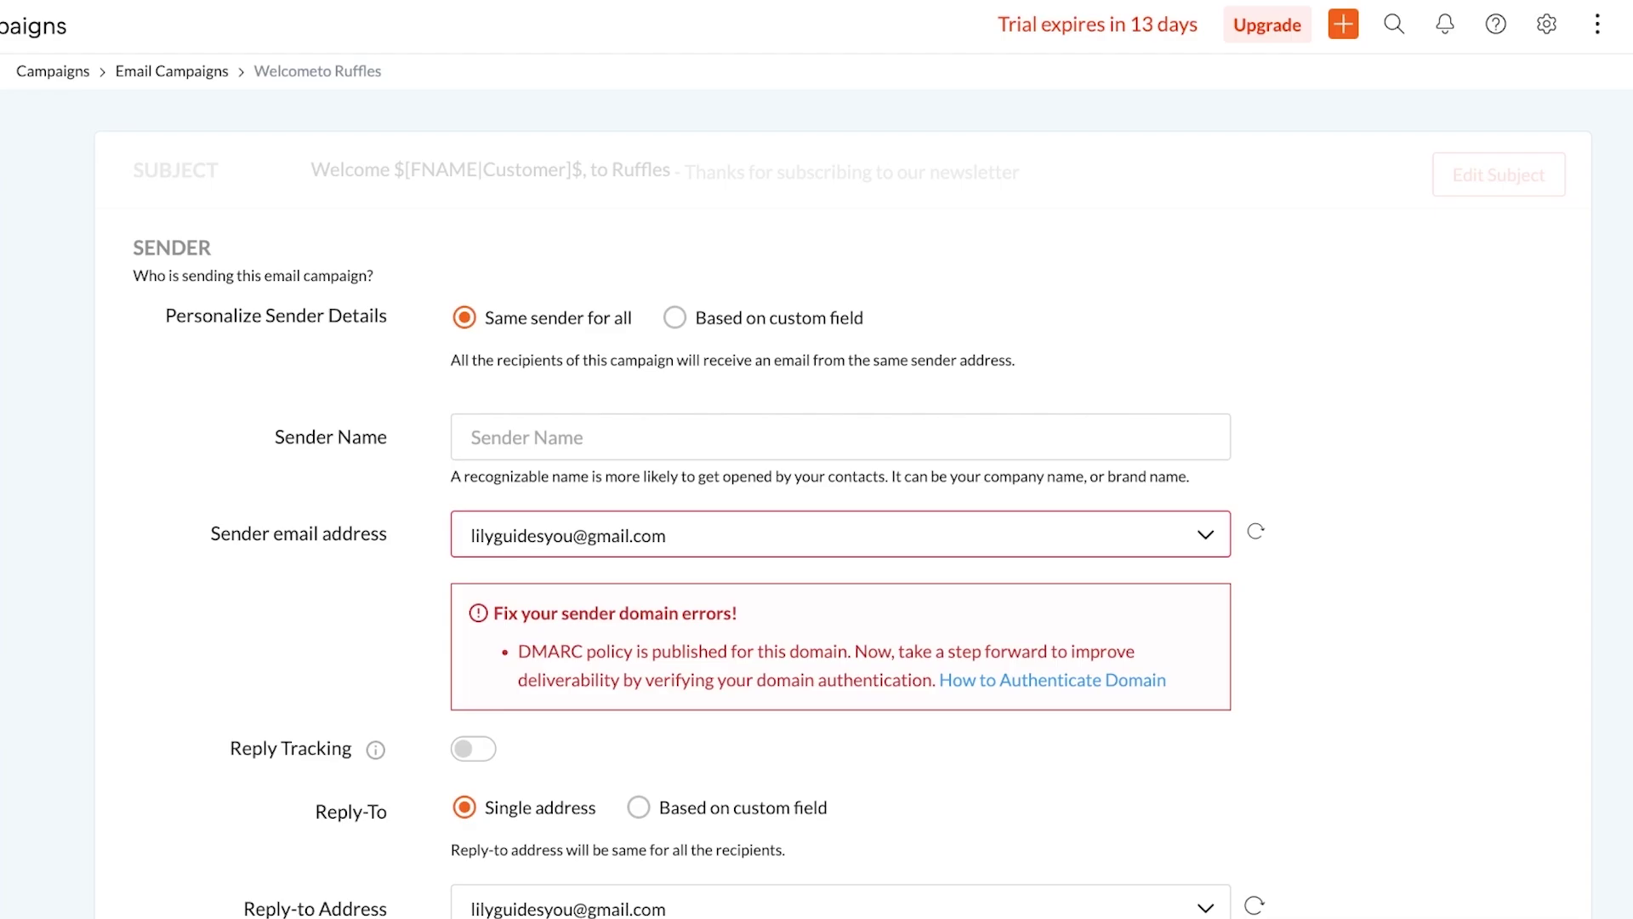
scroll(842, 511, "down", 3)
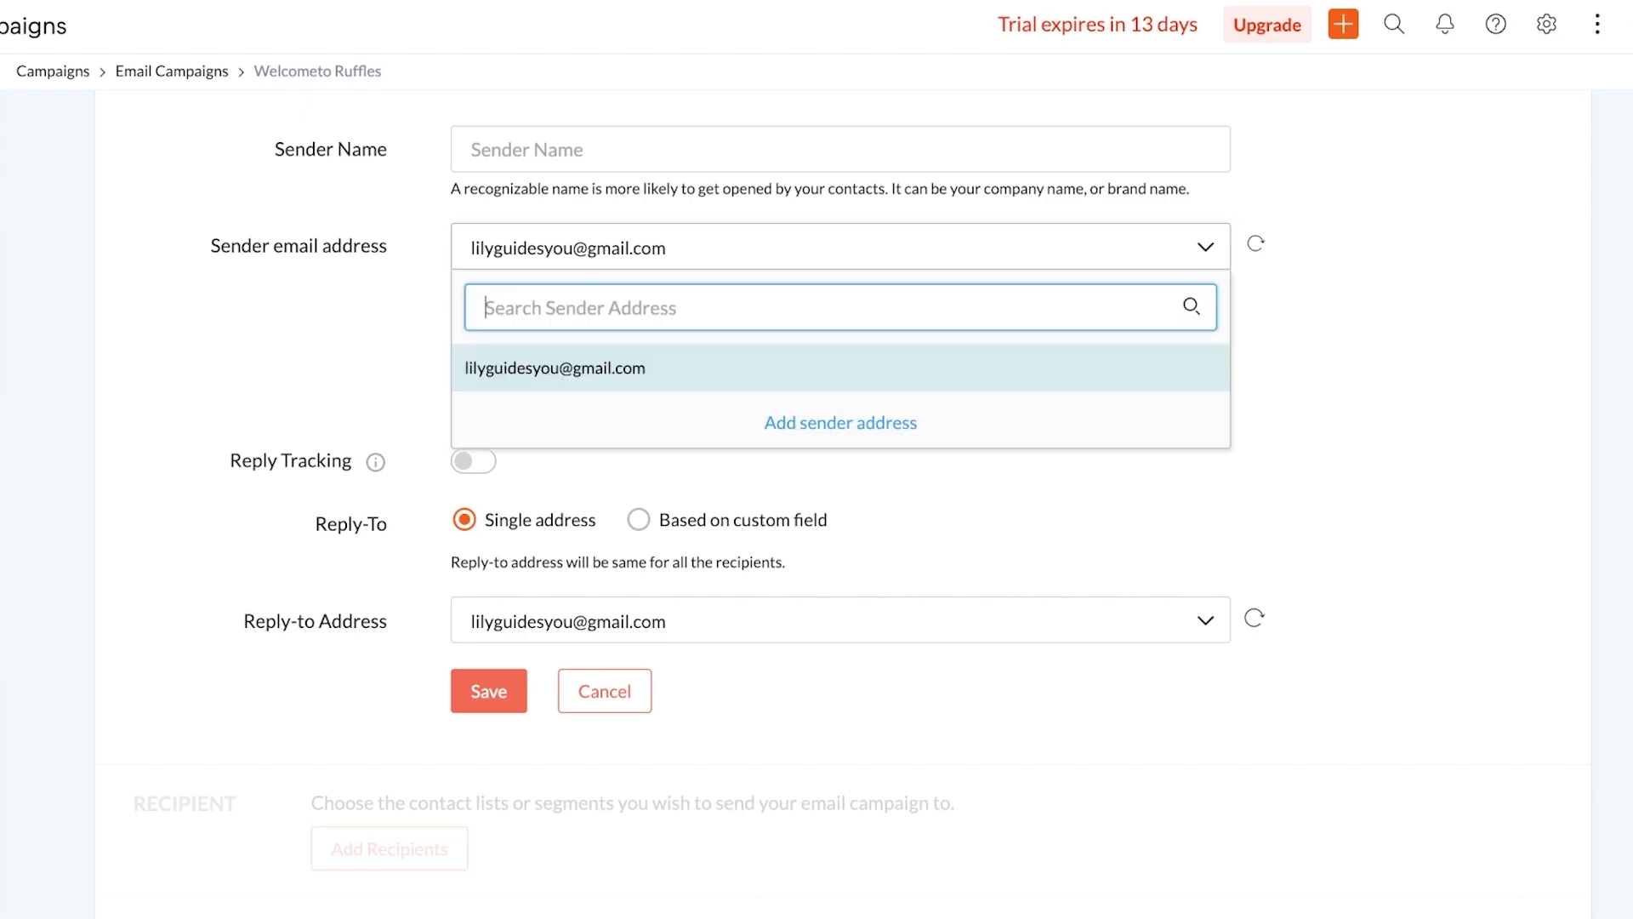
key("Return")
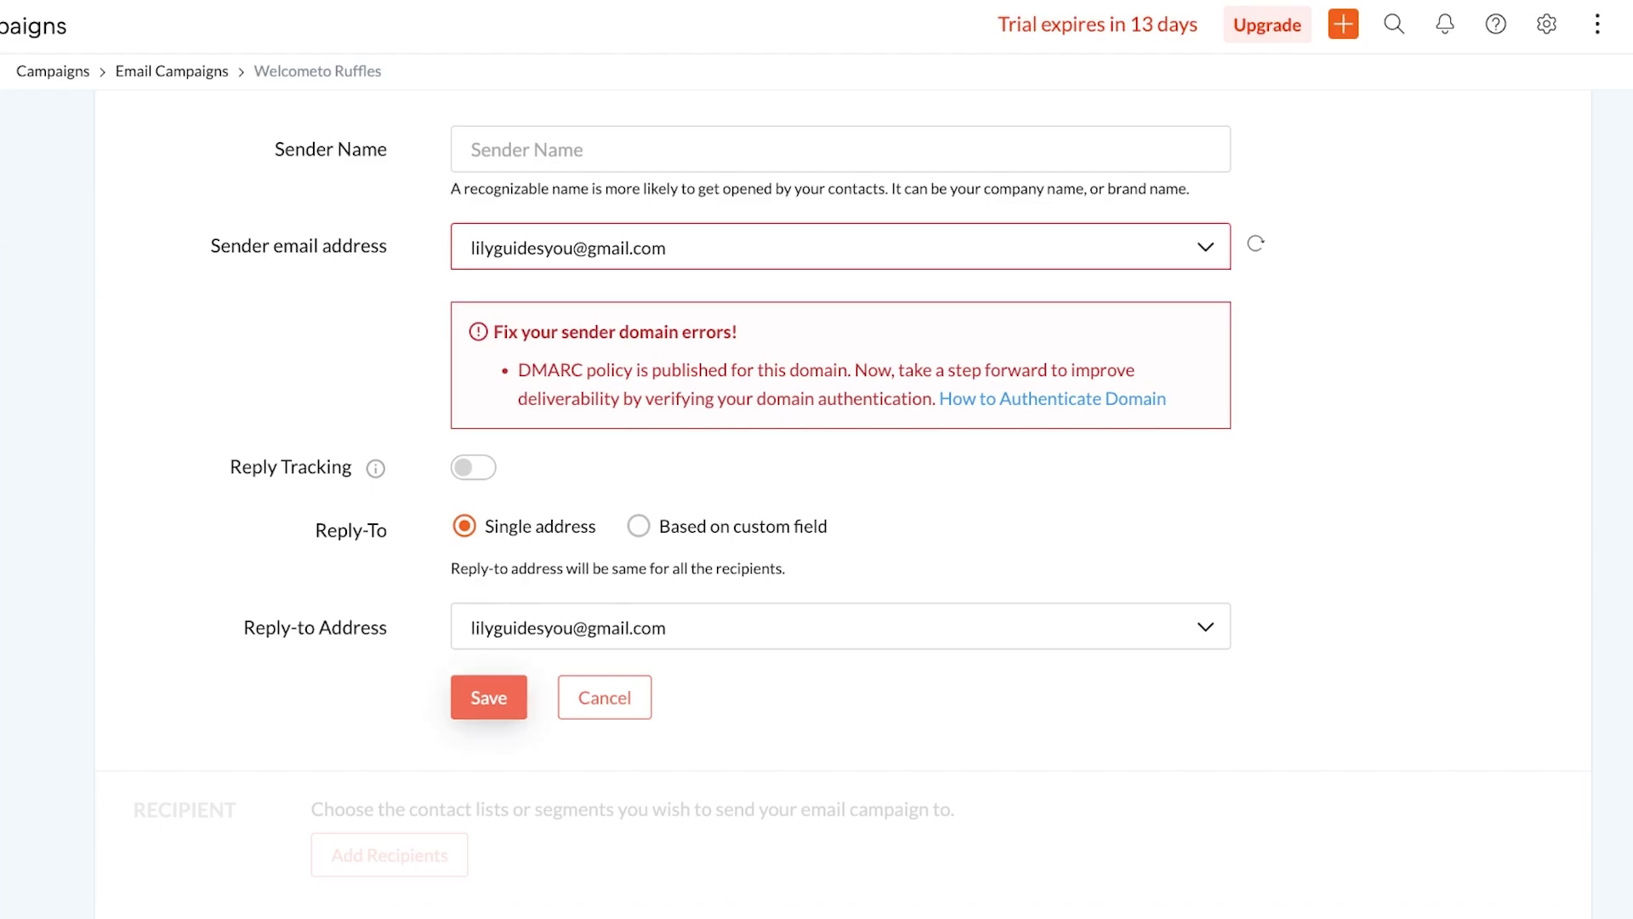
scroll(840, 425, "up", 3)
left_click(674, 299)
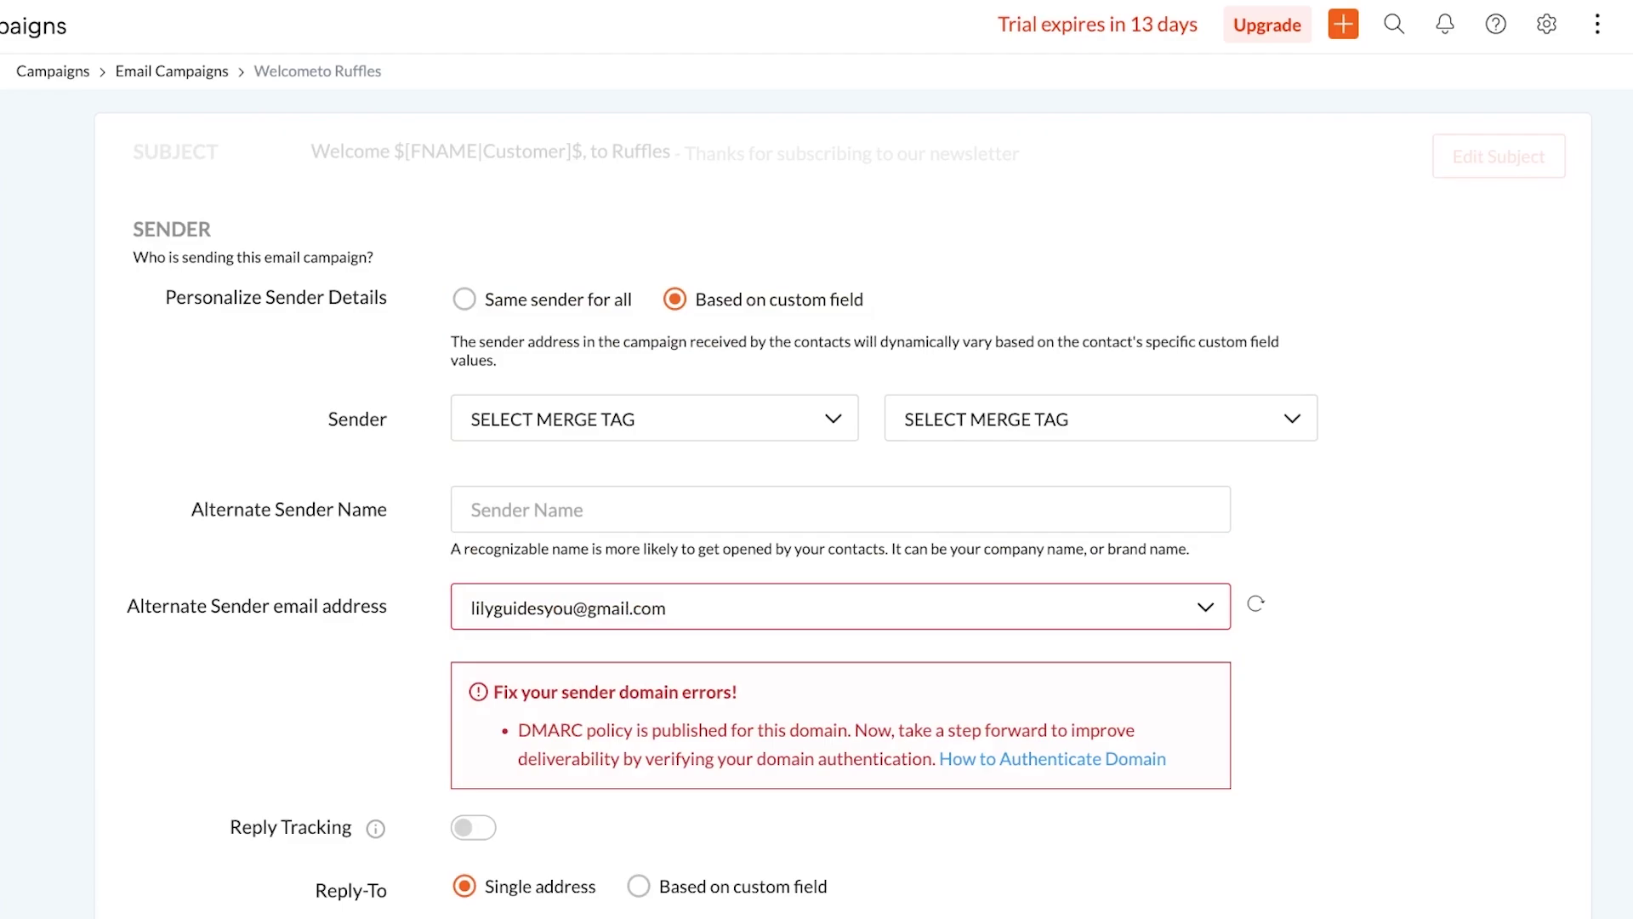
left_click(465, 299)
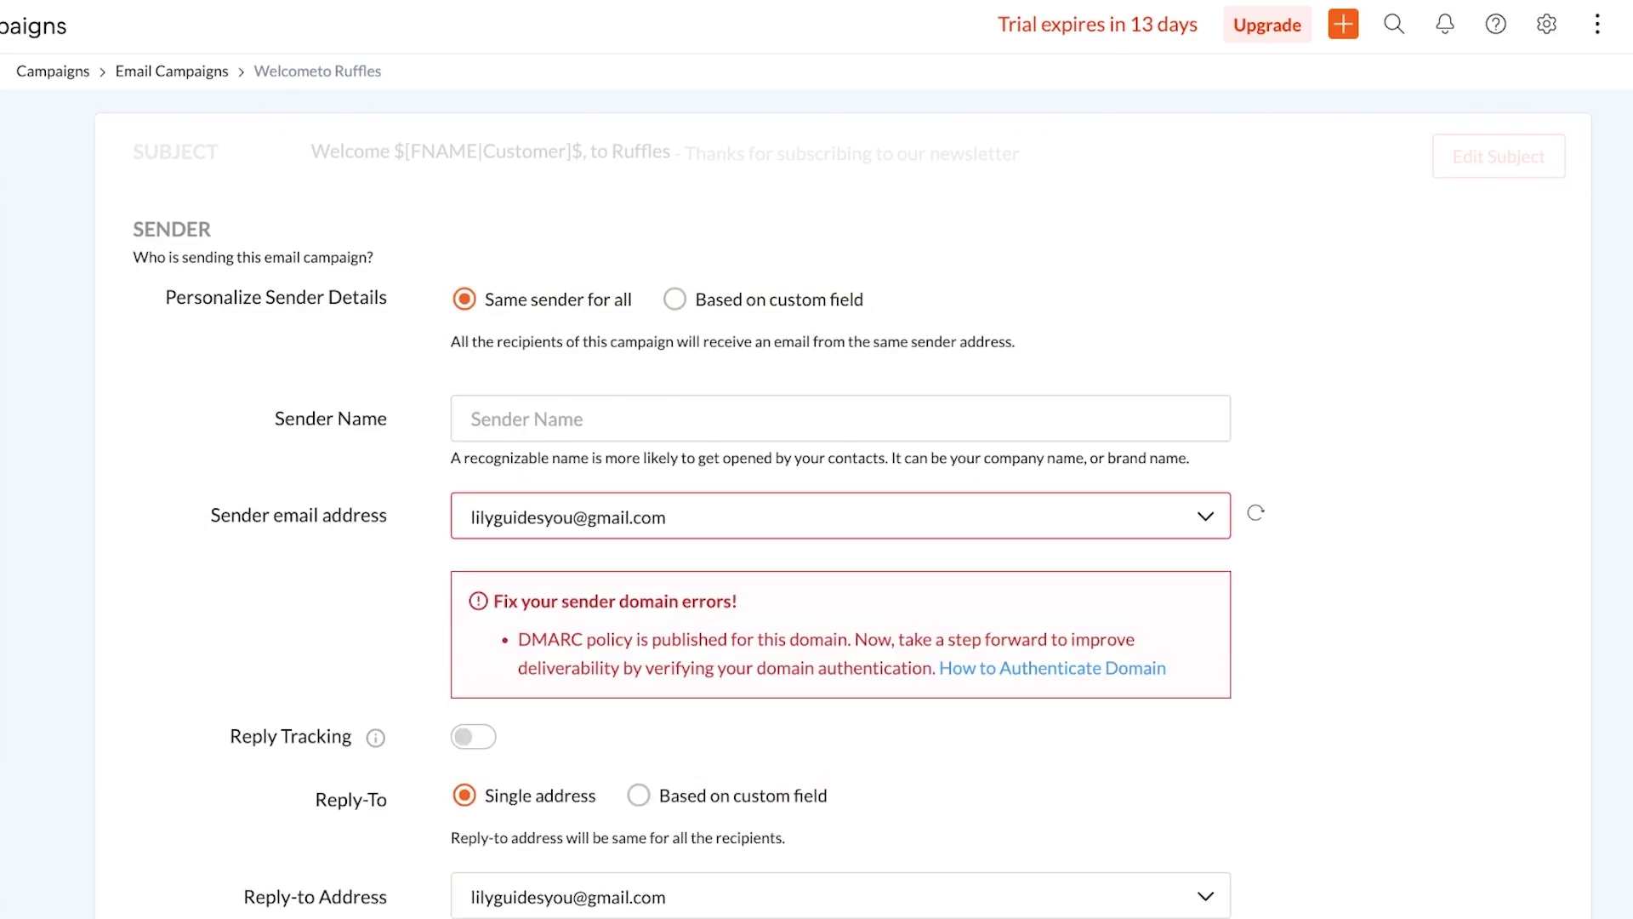
left_click(674, 298)
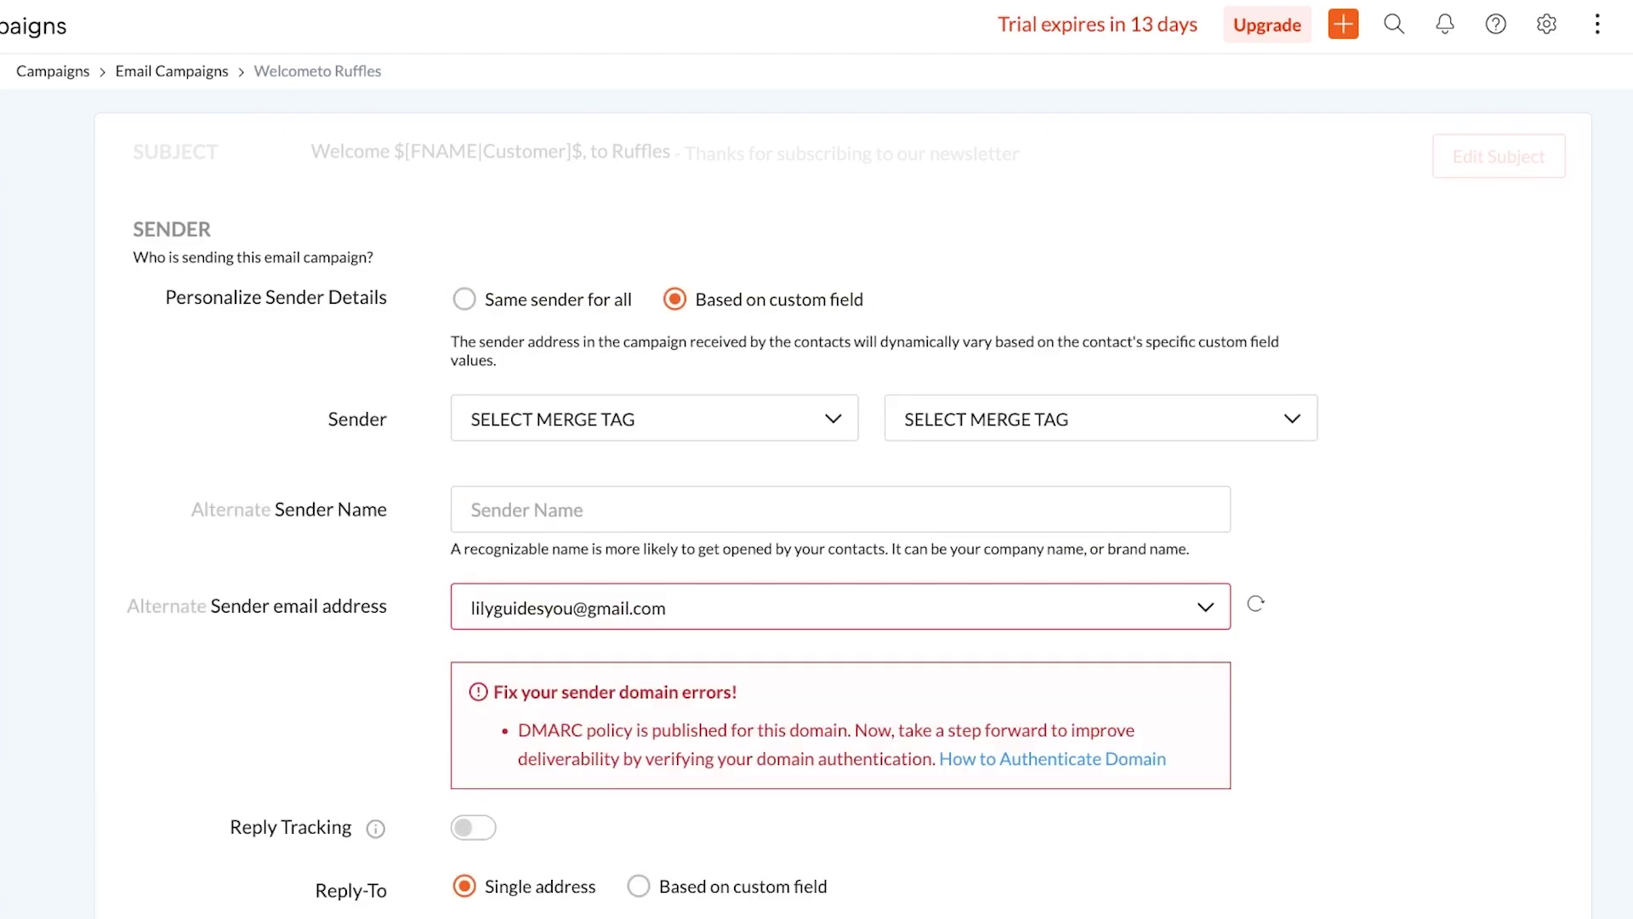
left_click(646, 419)
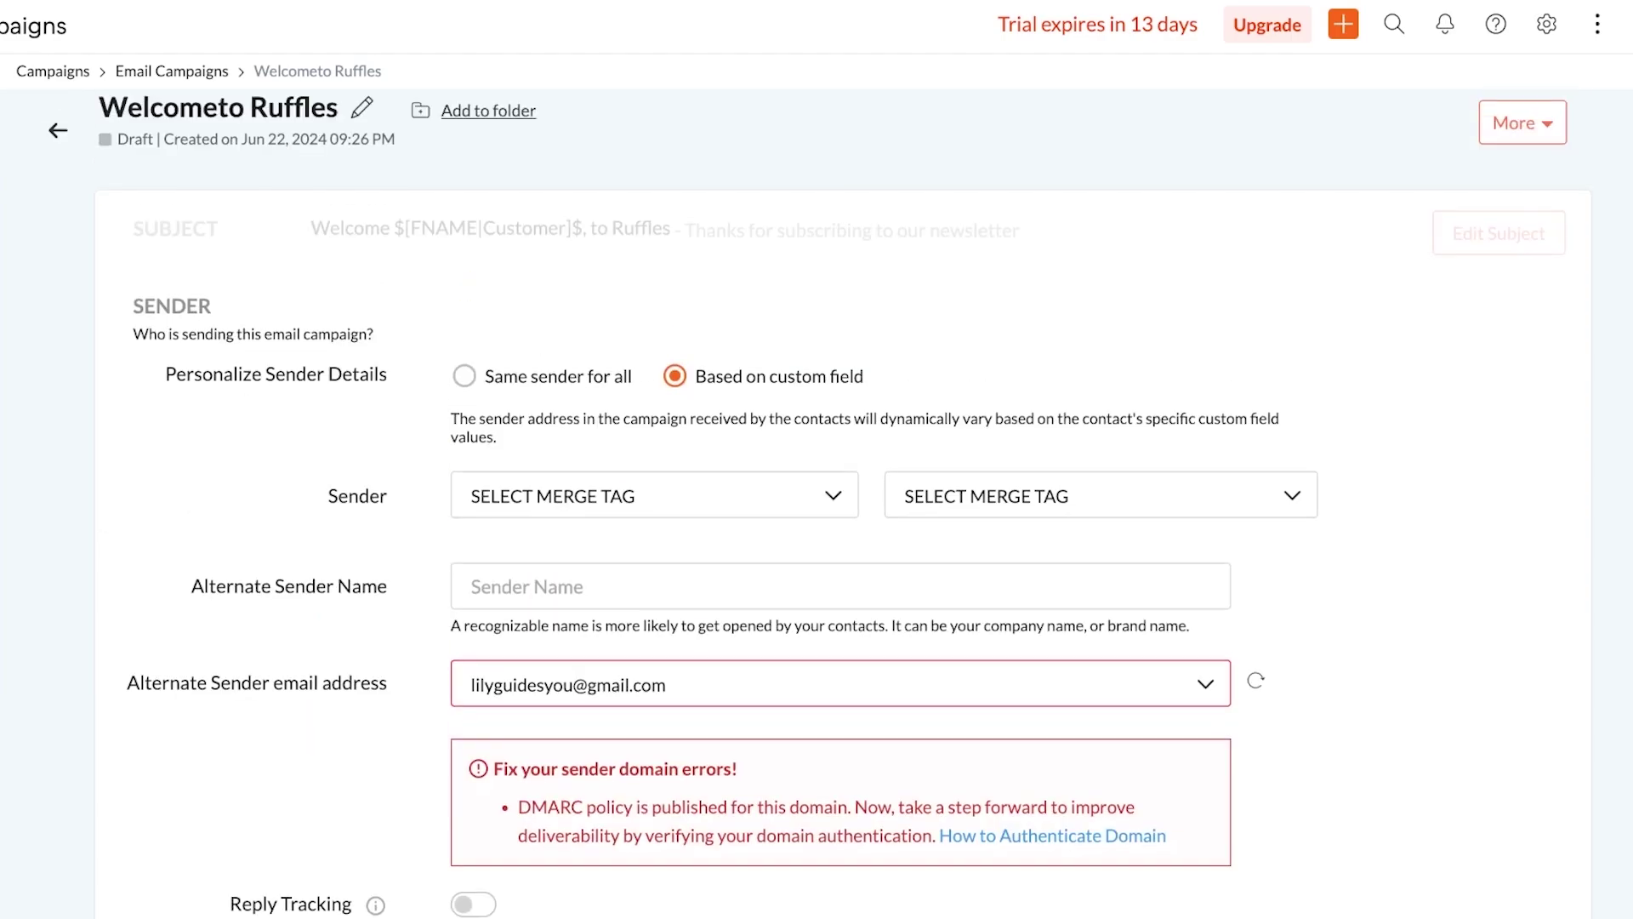
scroll(842, 510, "down", 8)
scroll(842, 510, "up", 7)
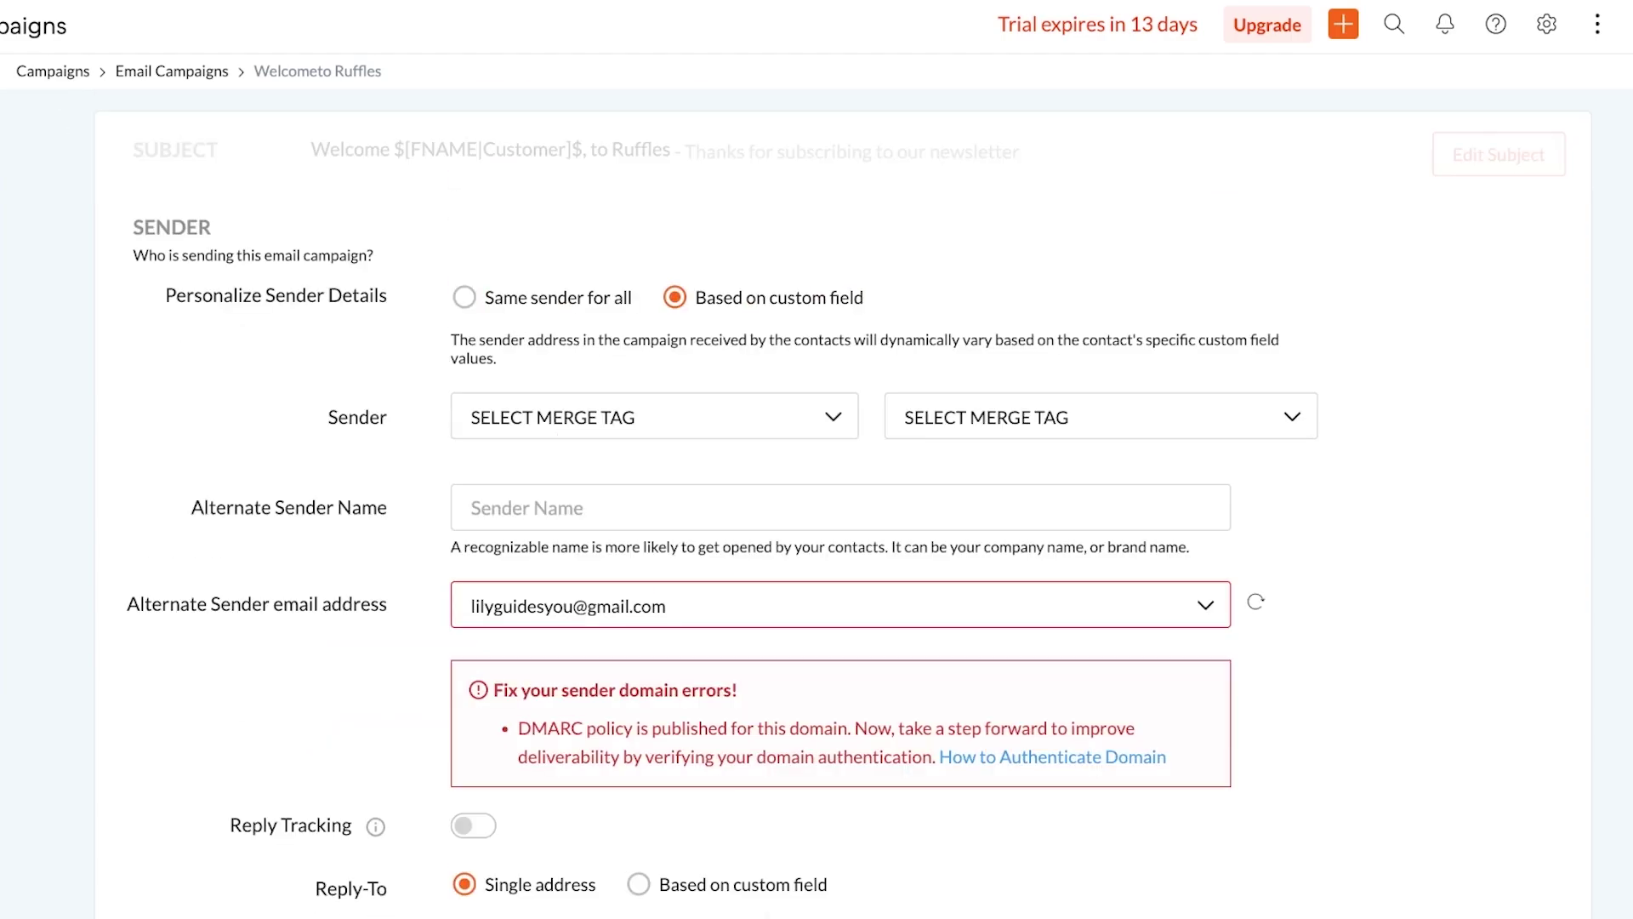
left_click(464, 297)
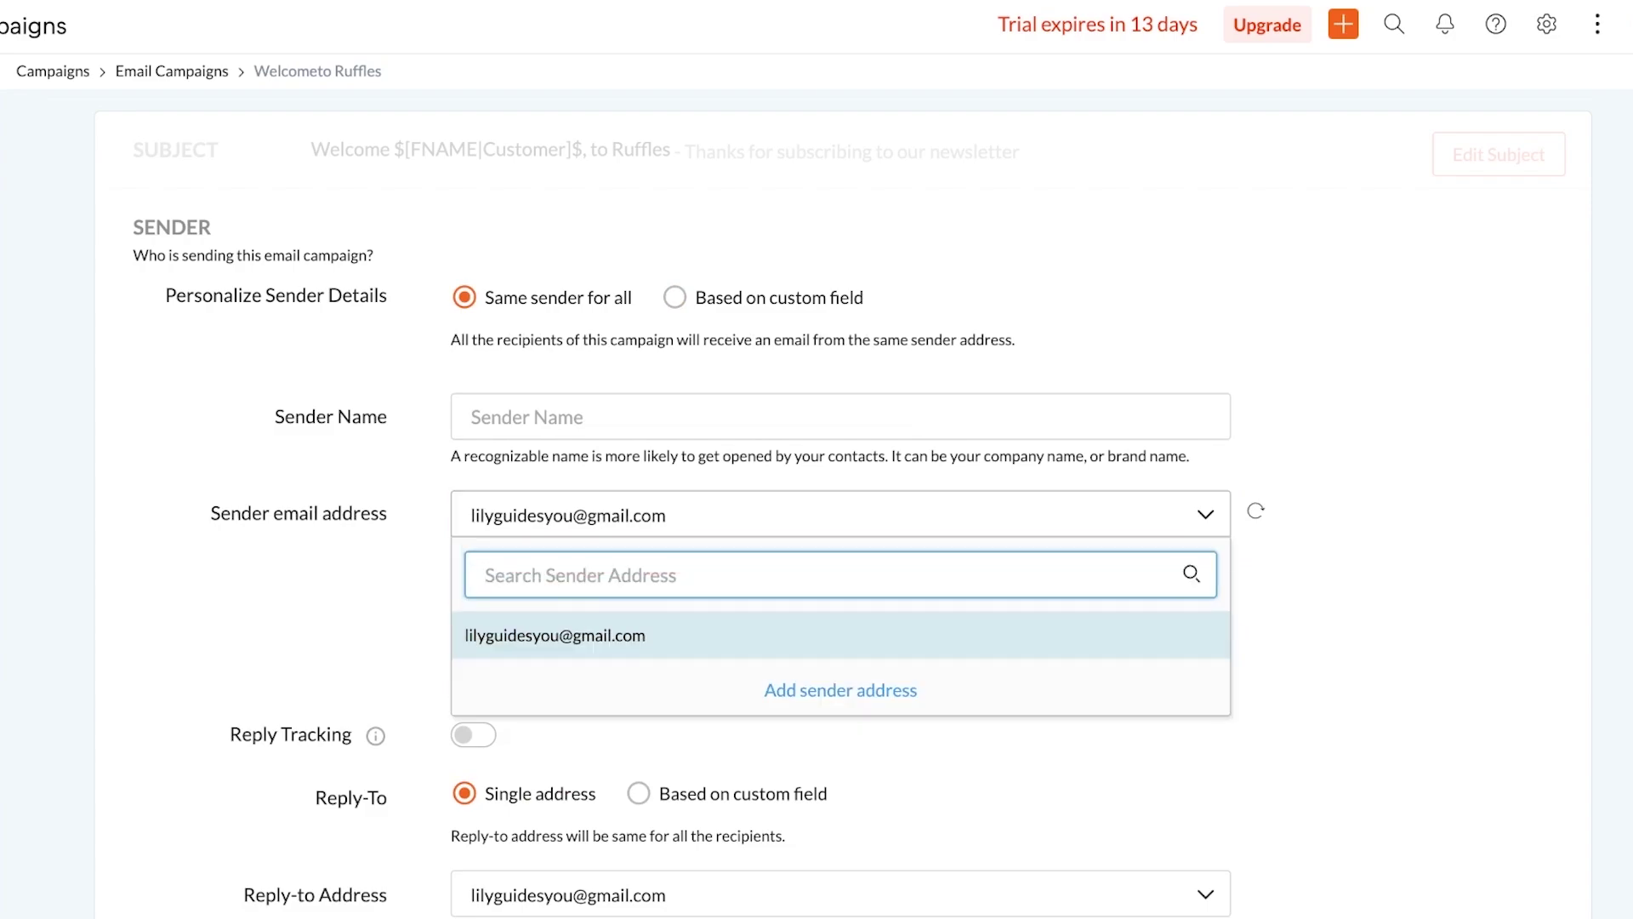
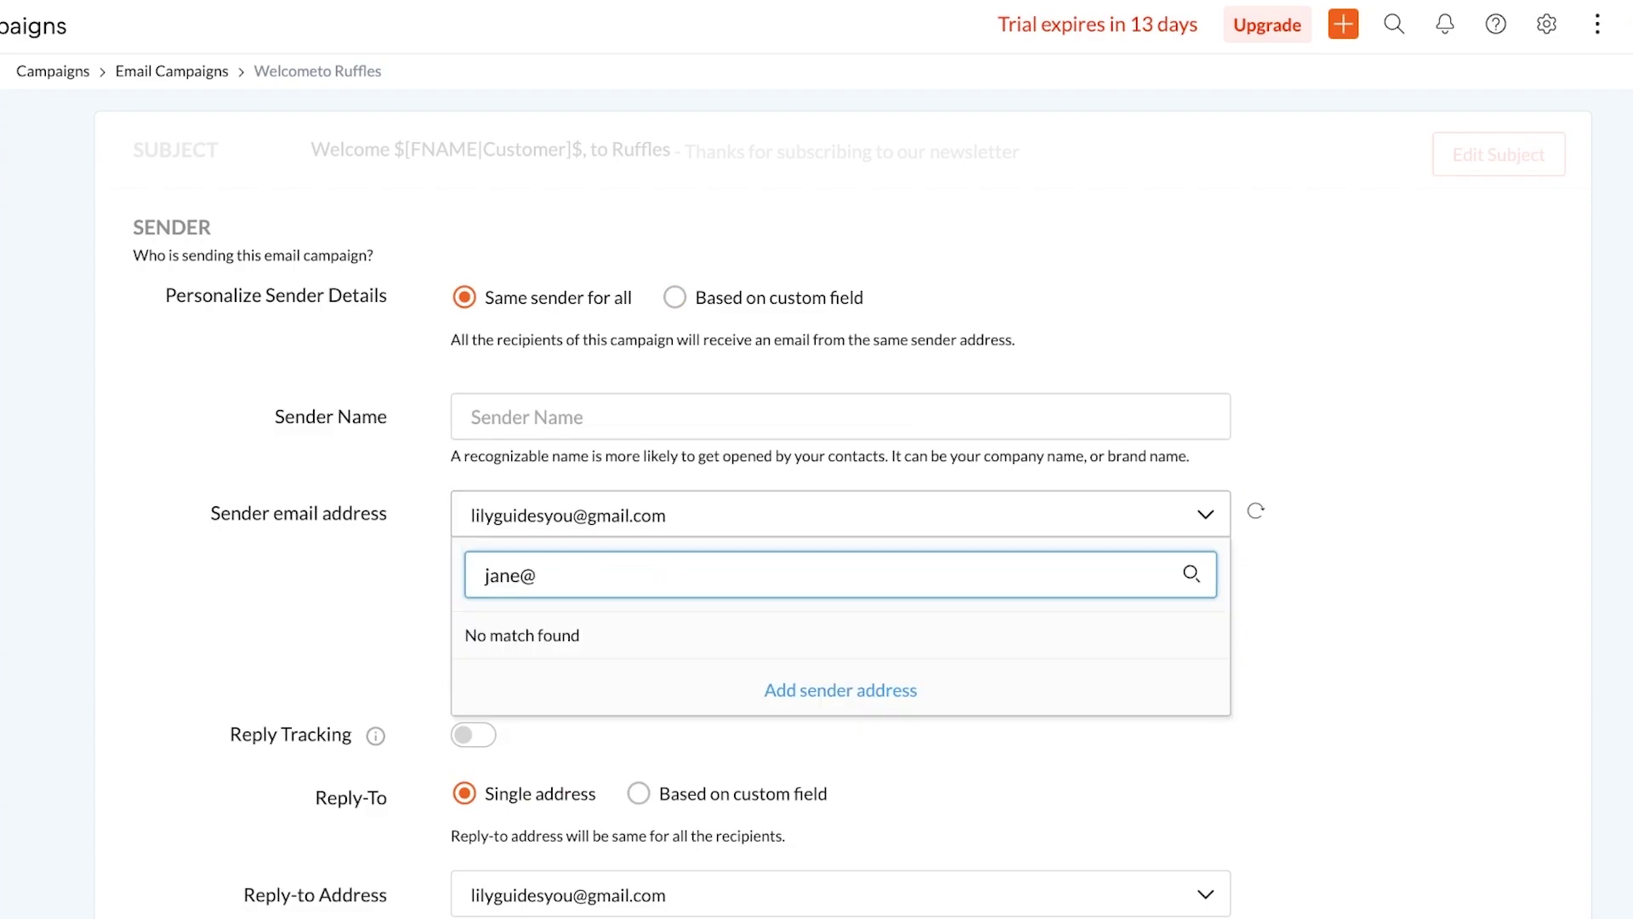
Enter a new sender email address in the add-sender field
key("Escape")
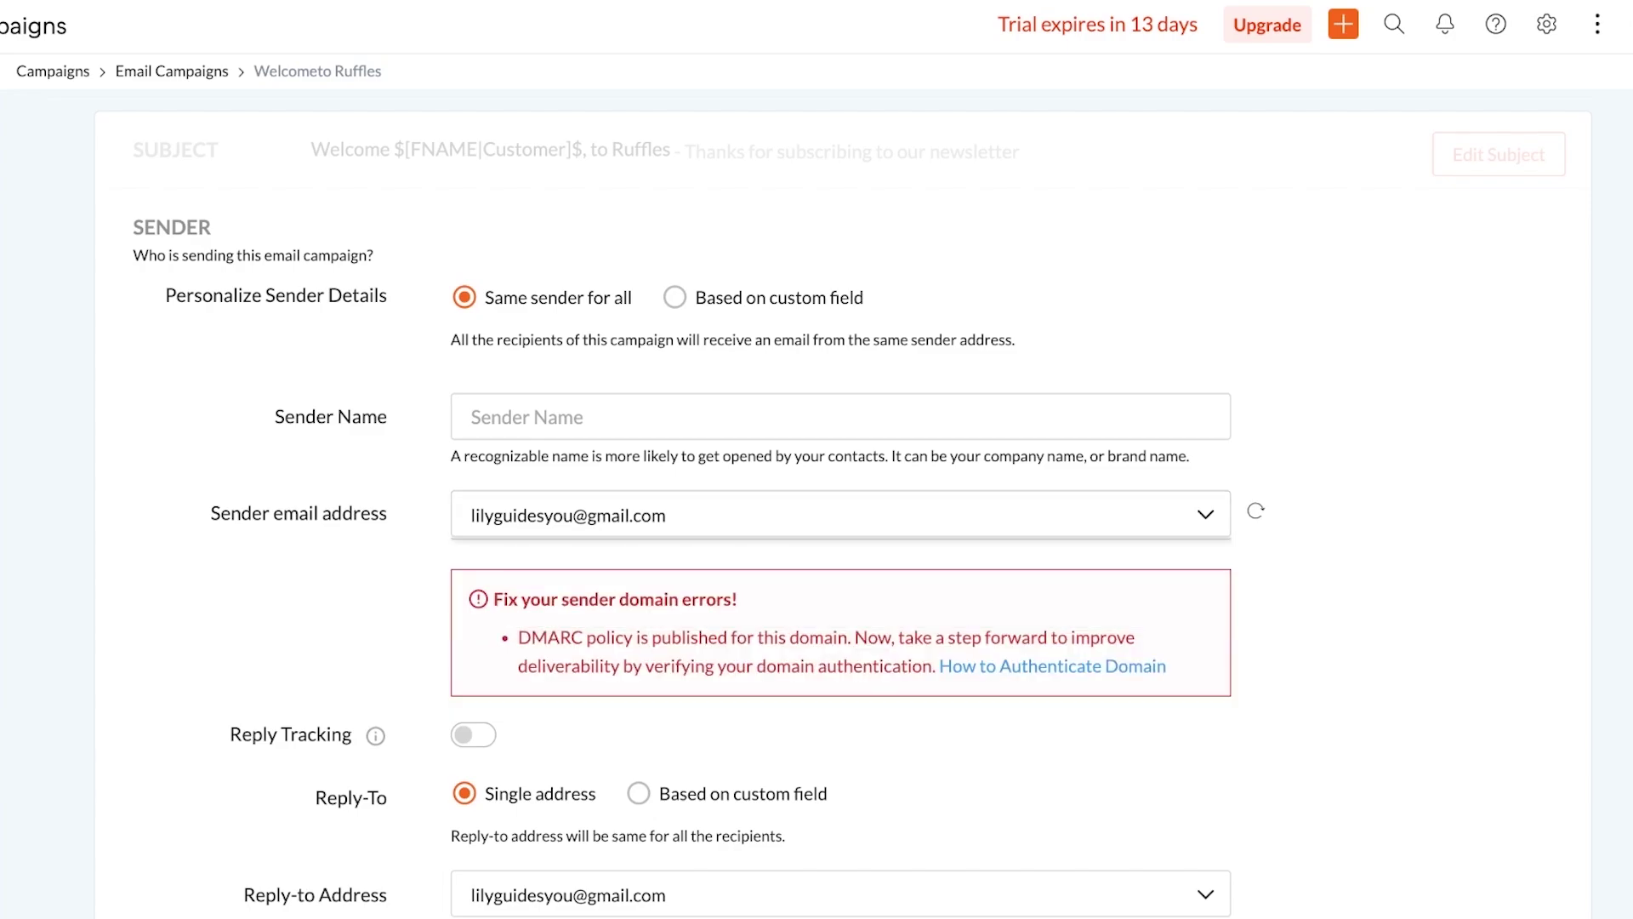
key("Return")
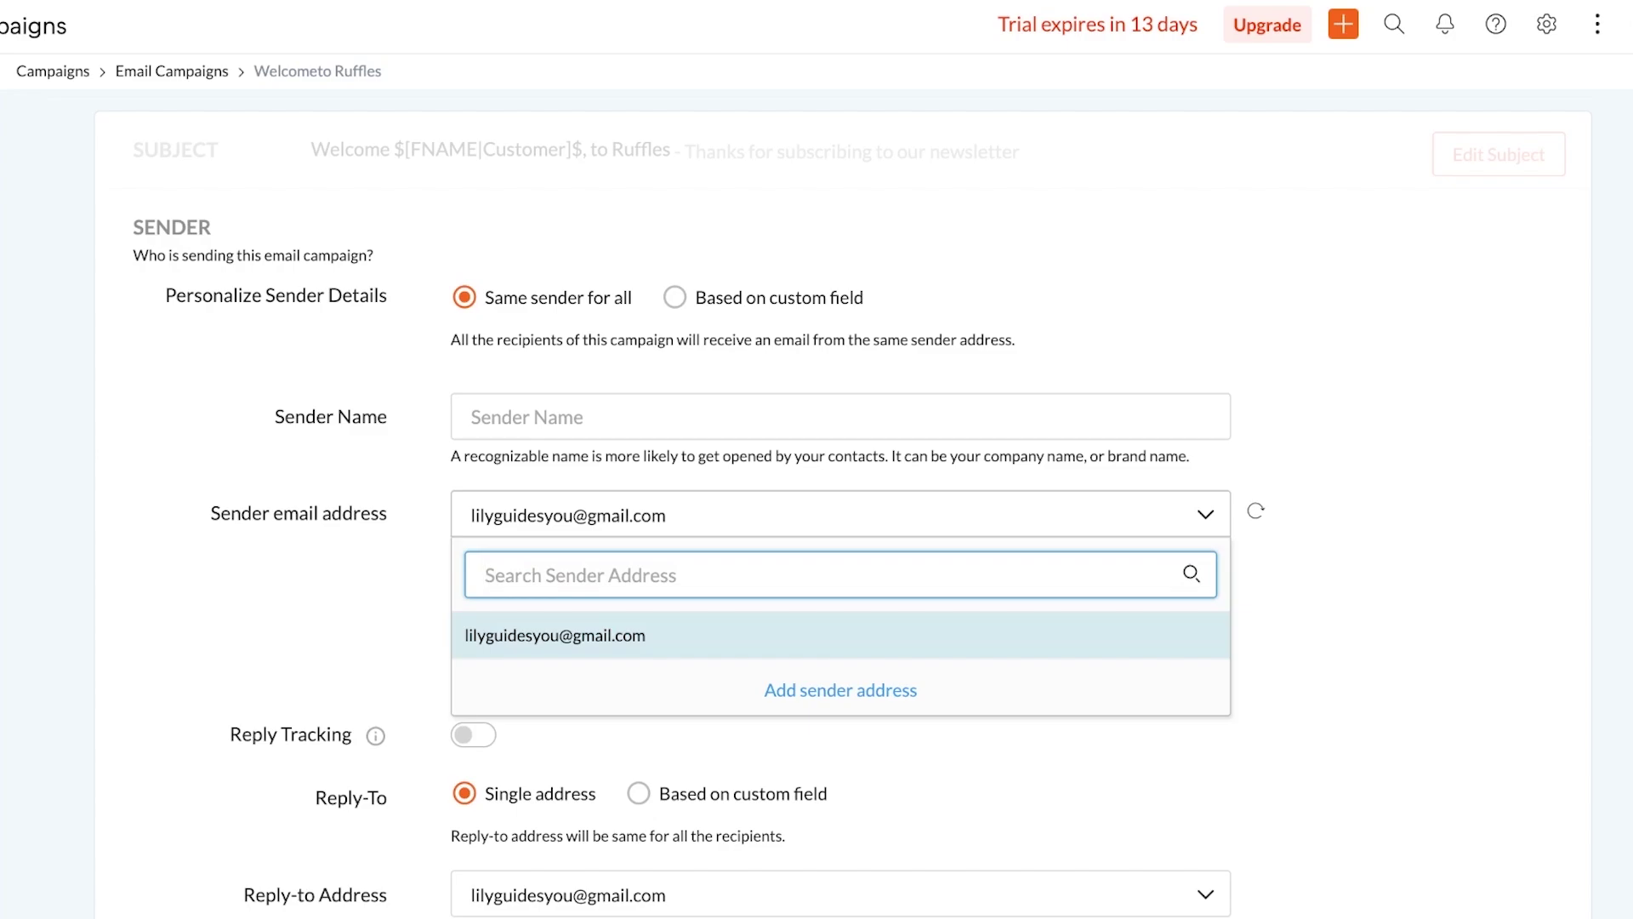
key("Tab")
key("Return")
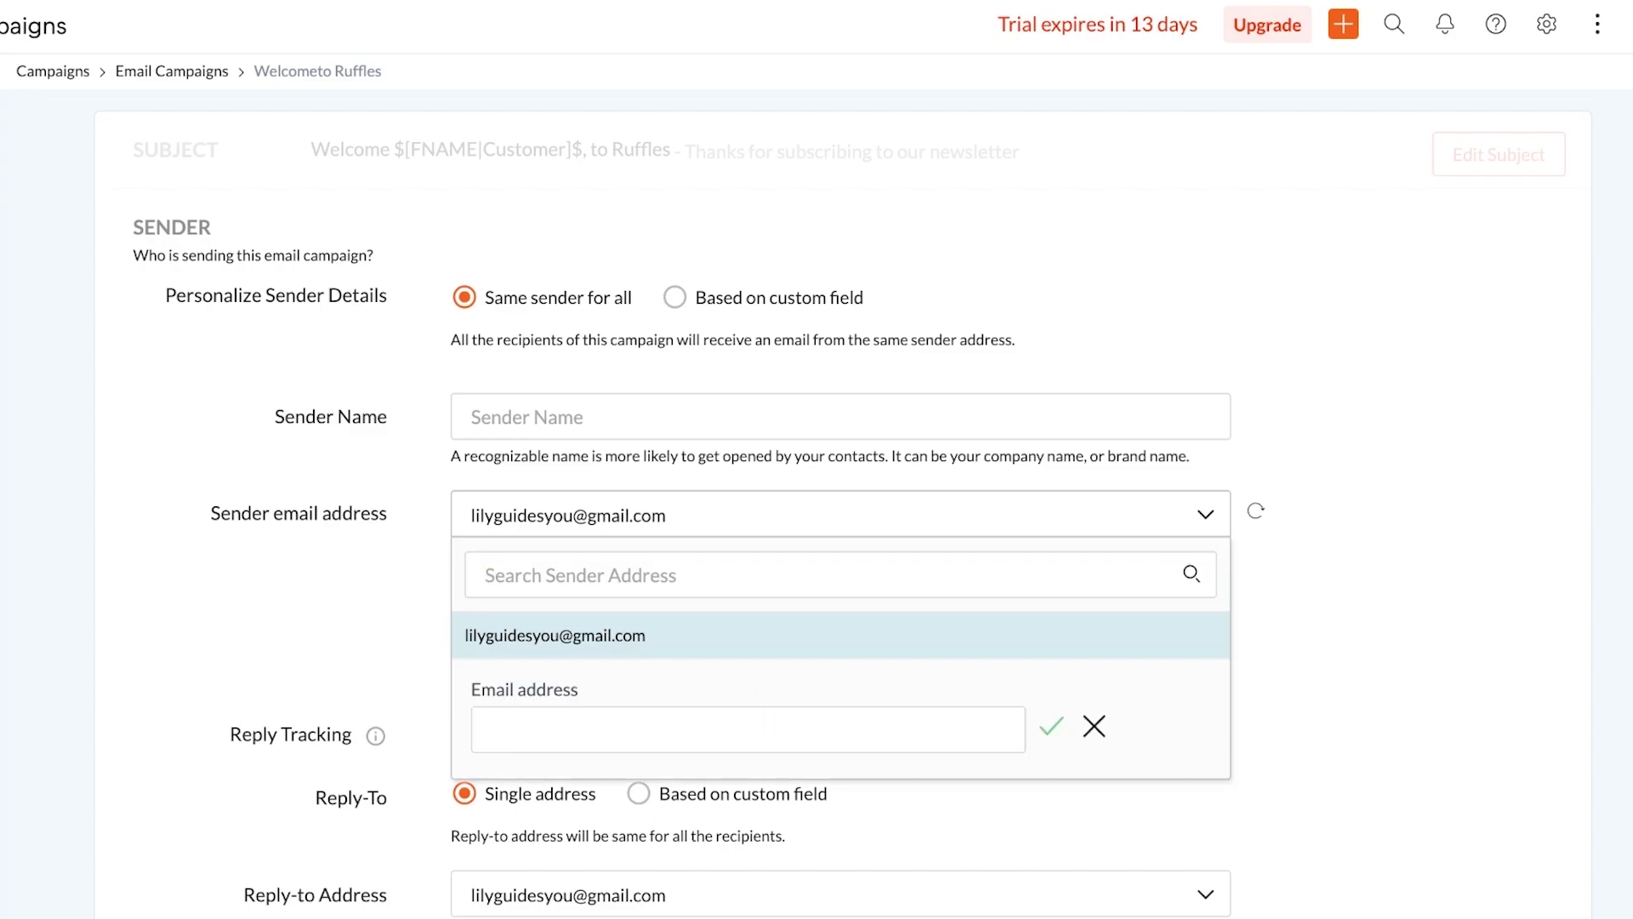
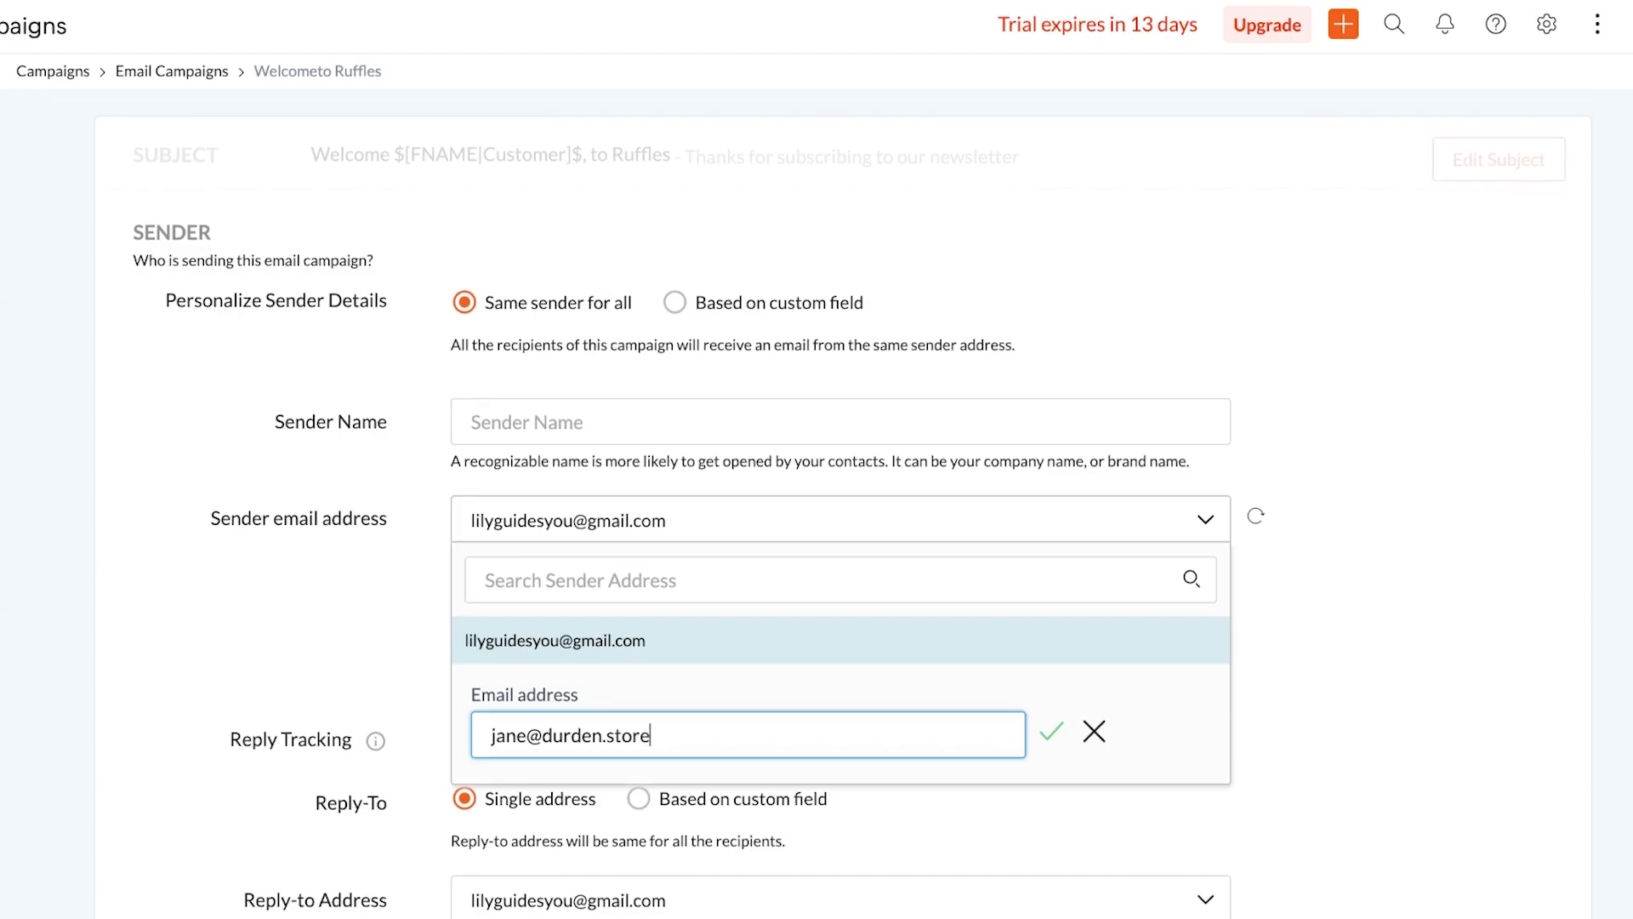
Submit the new sender address for verification and scroll to the Content section
key("Return")
scroll(817, 510, "down", 3)
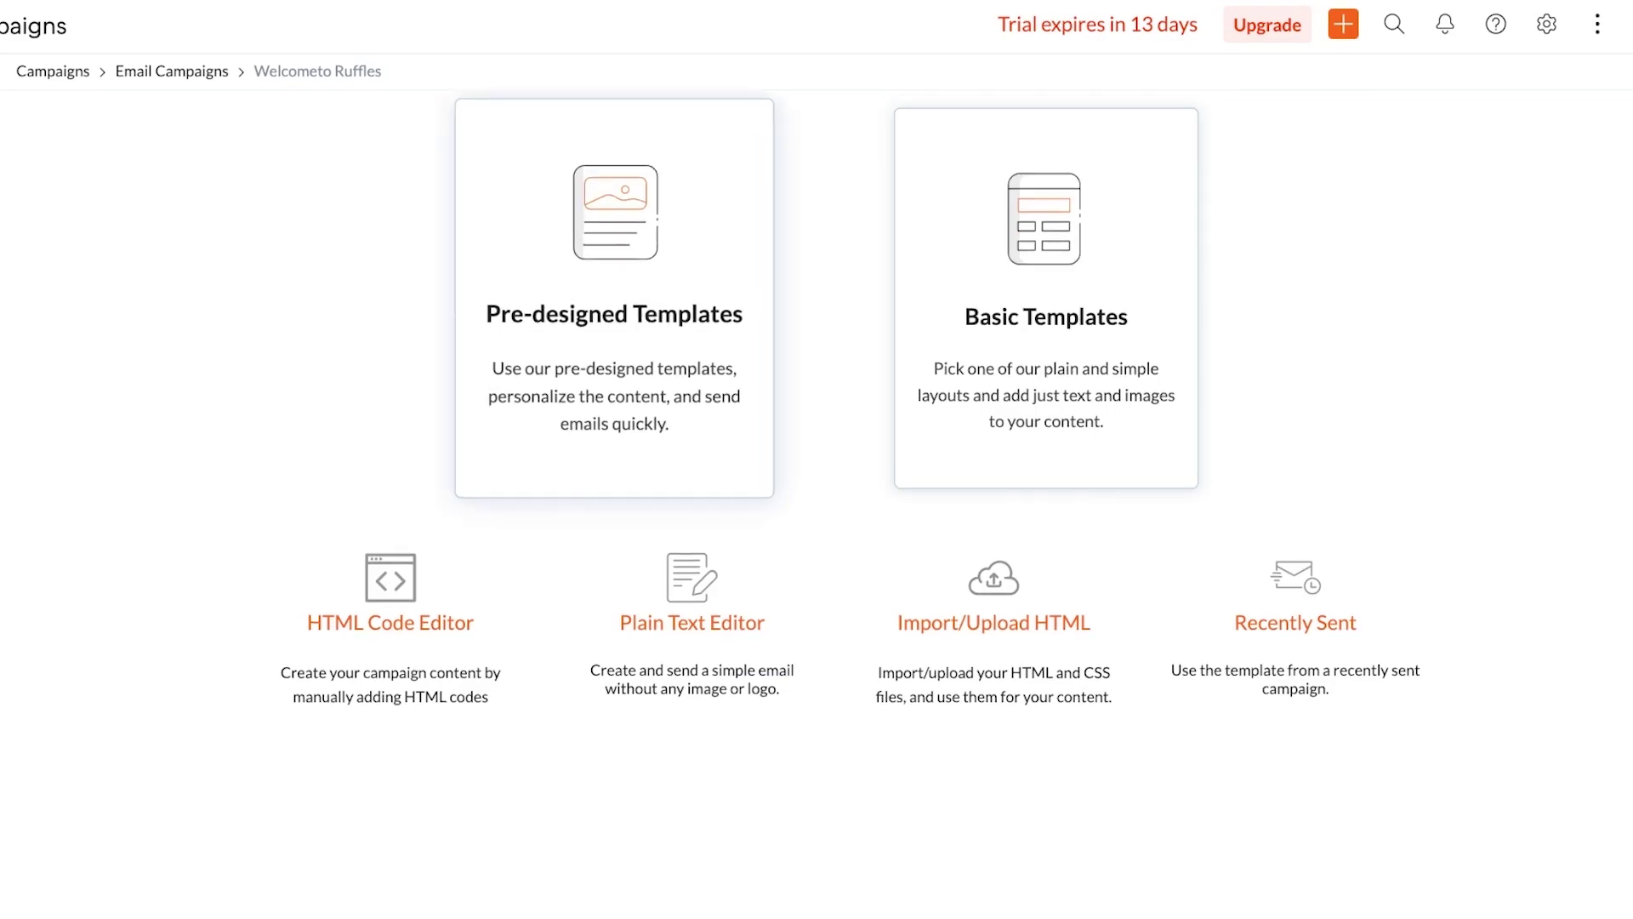
scroll(615, 340, "up", 1)
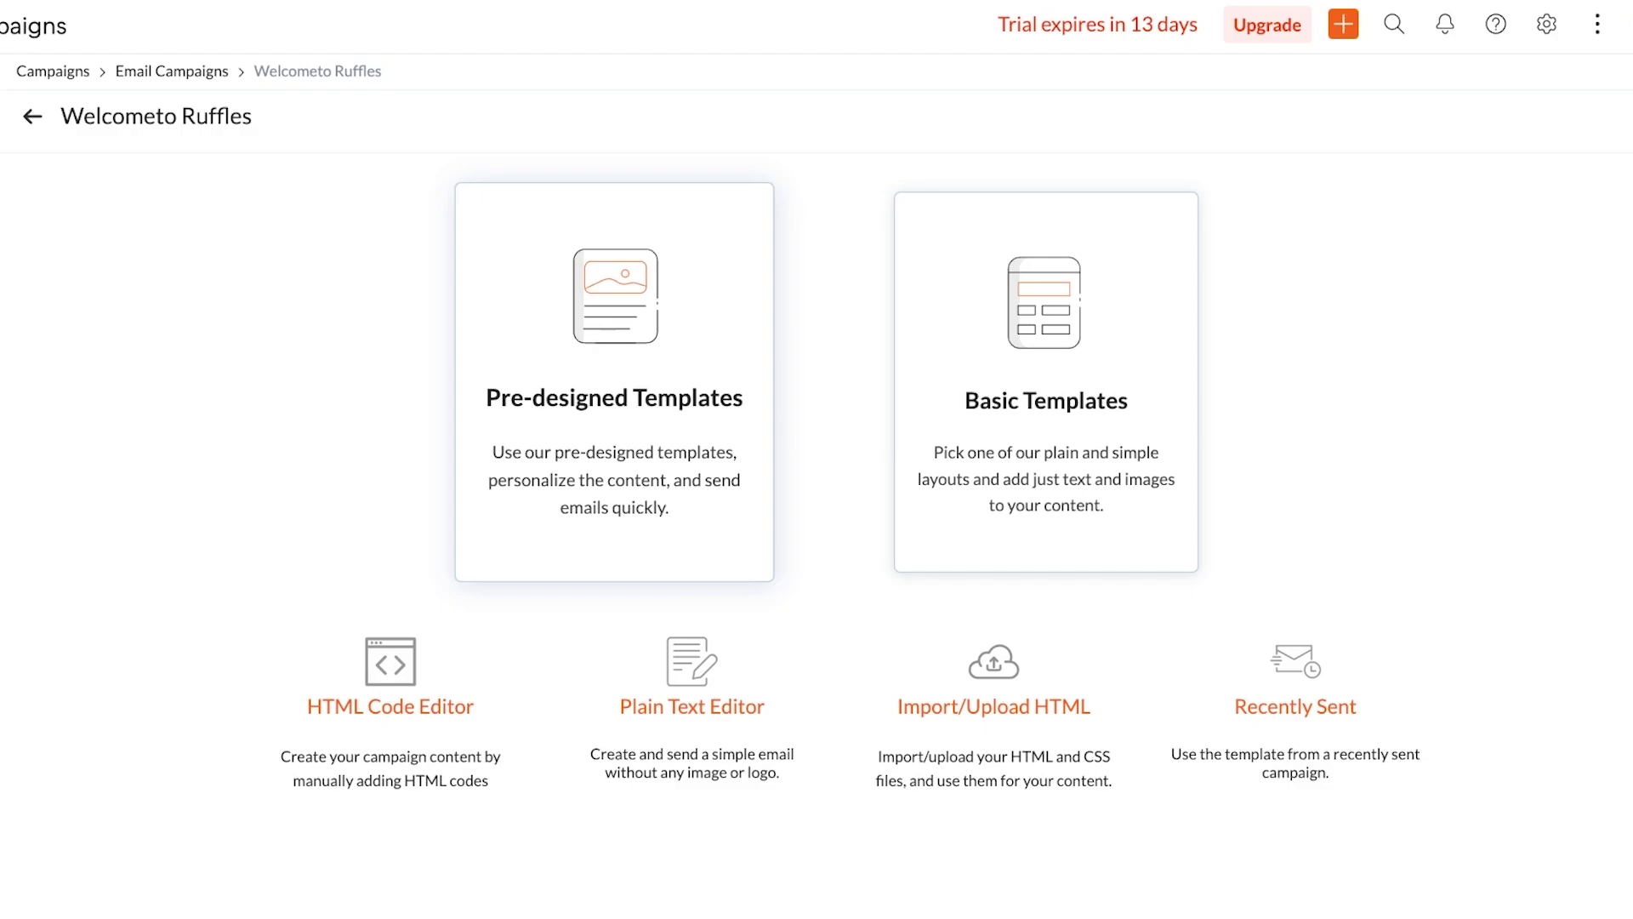
Browse the gallery of pre-designed email templates
left_click(614, 382)
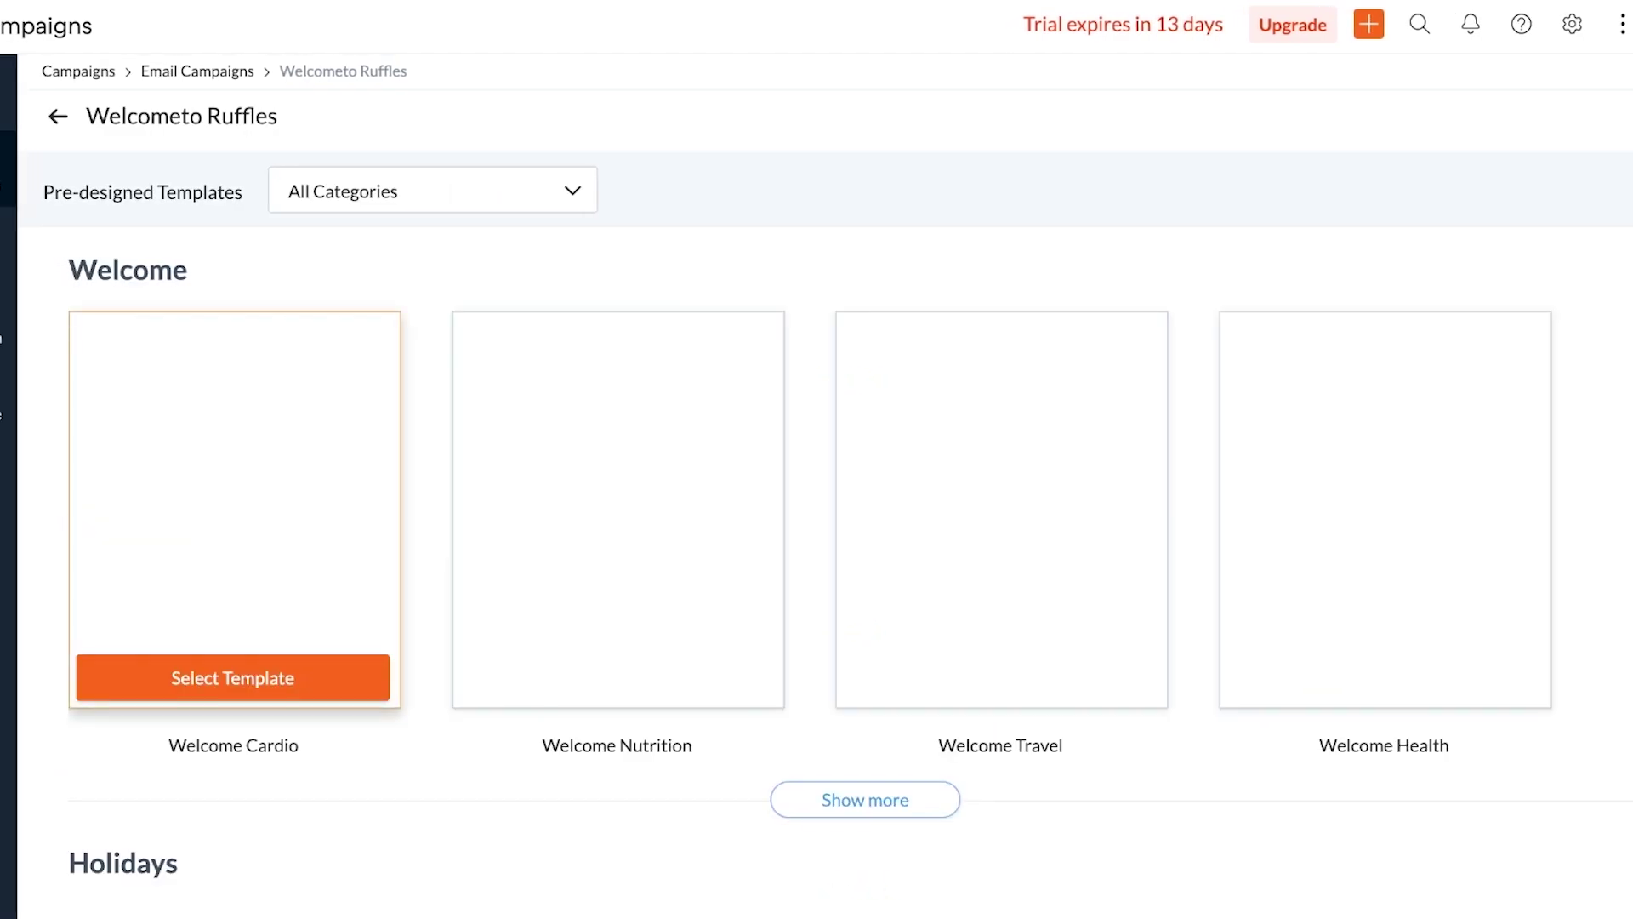
scroll(817, 511, "down", 2)
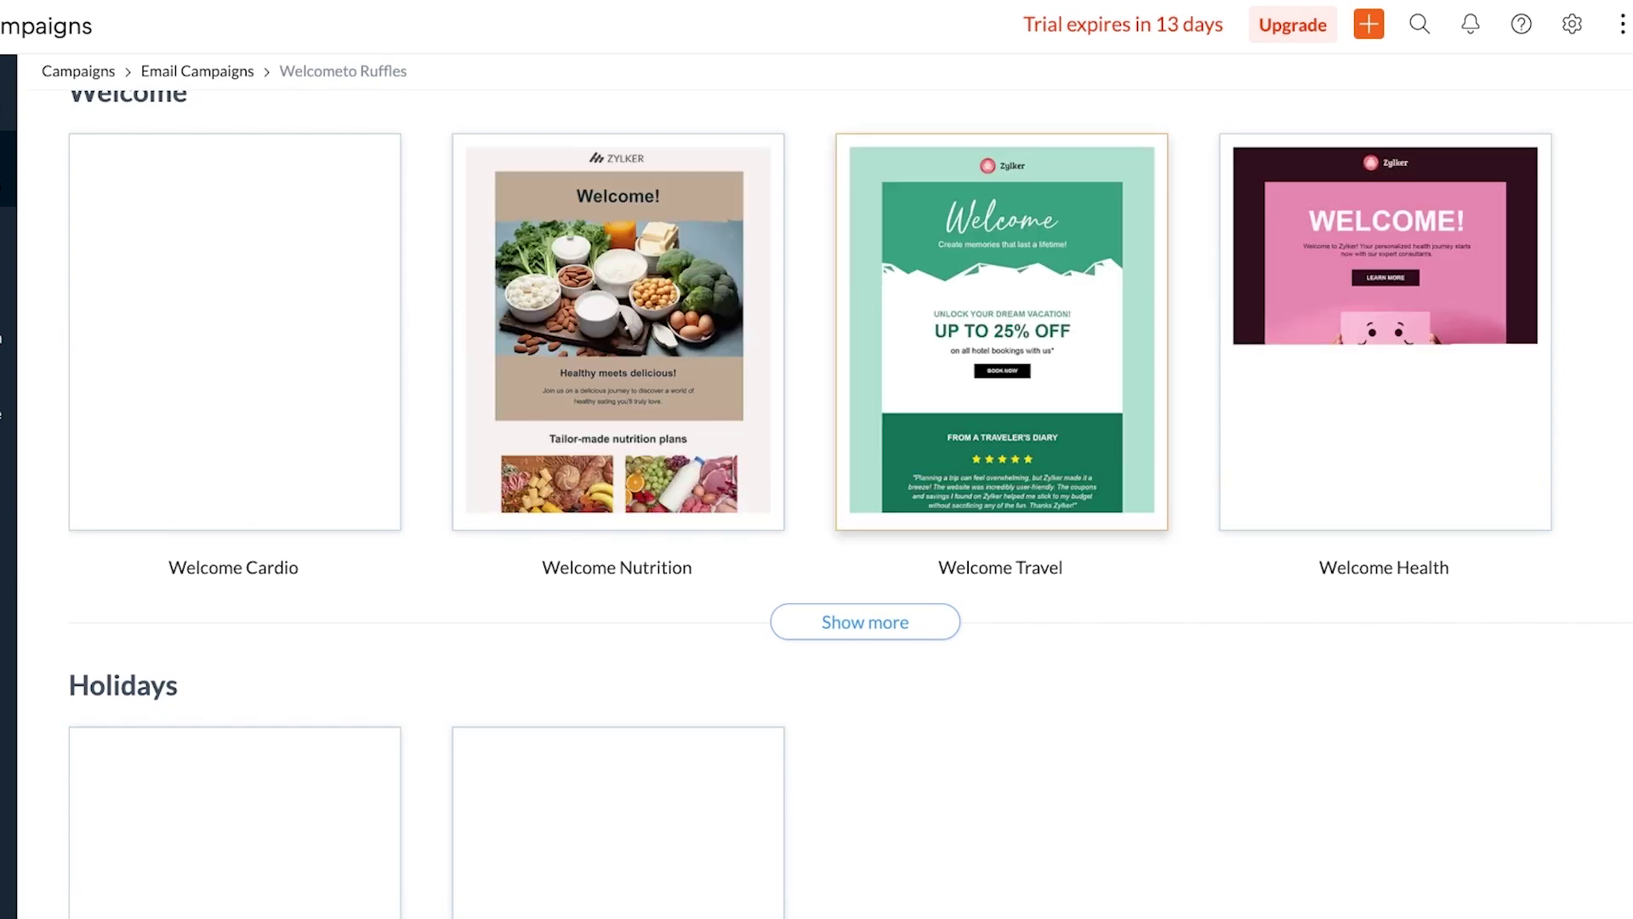
scroll(816, 510, "down", 2)
scroll(817, 511, "down", 7)
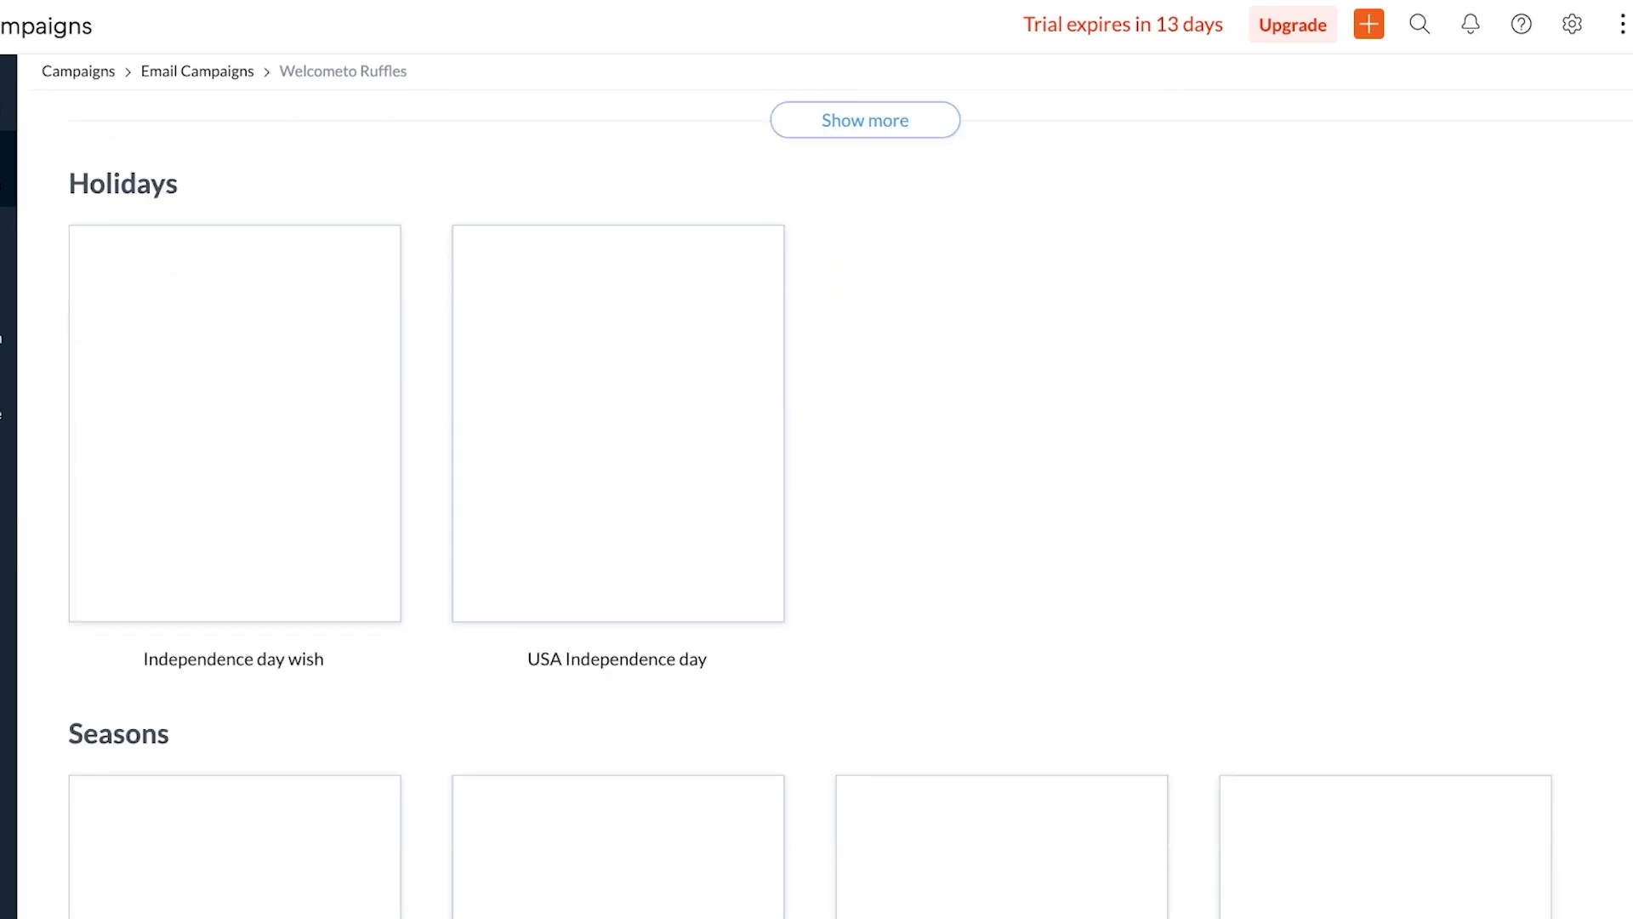
scroll(817, 510, "up", 8)
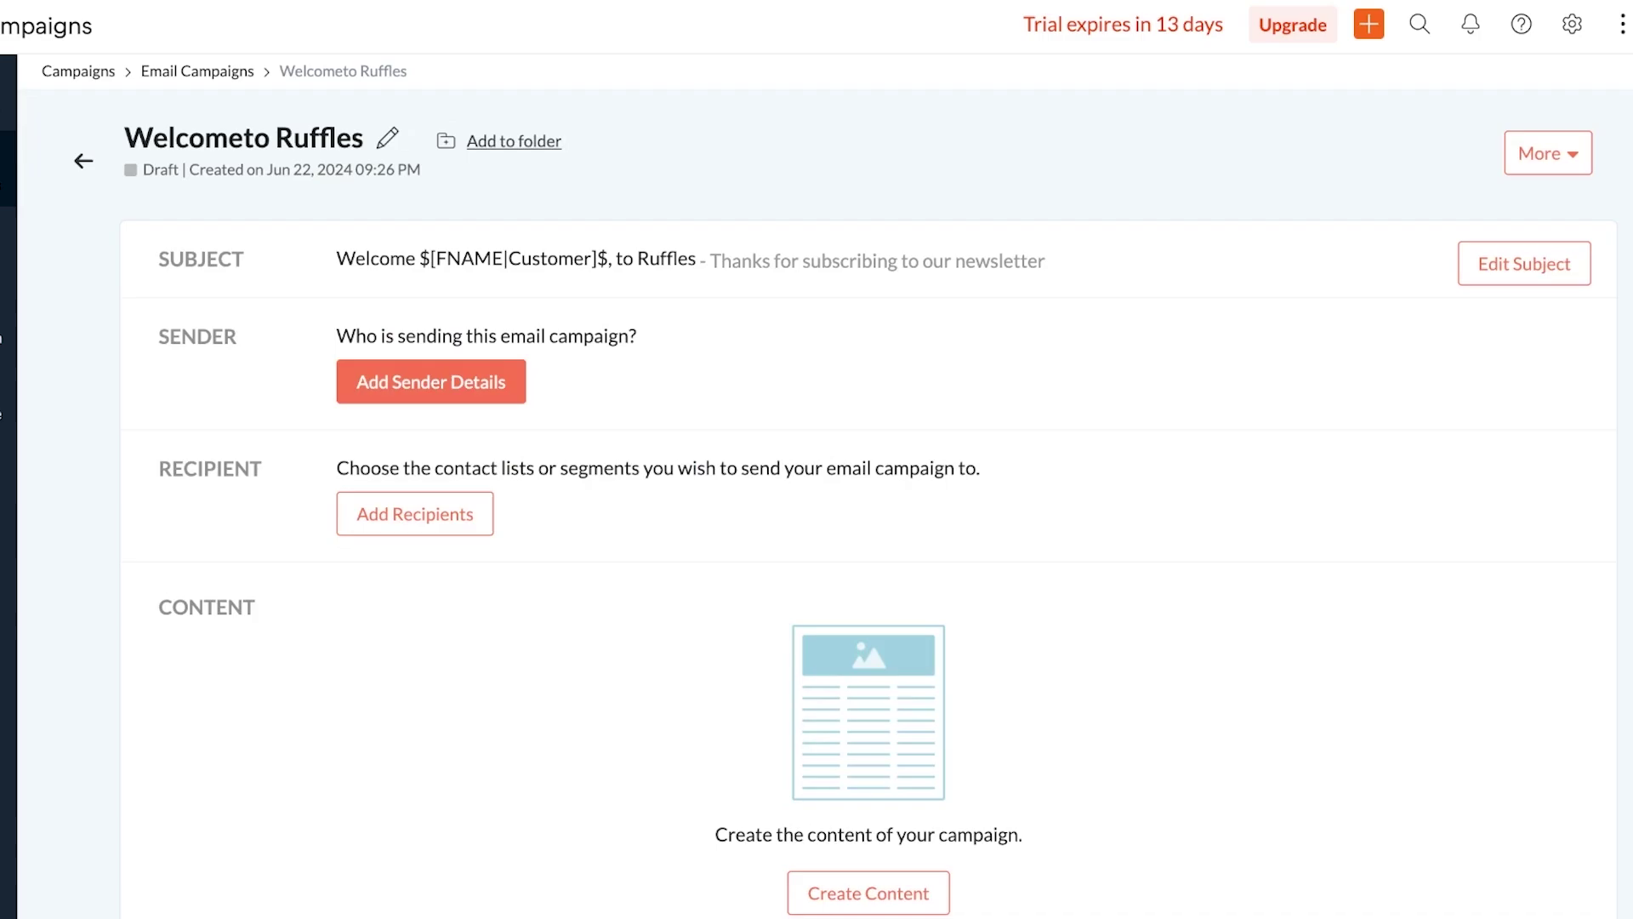
scroll(868, 510, "down", 1)
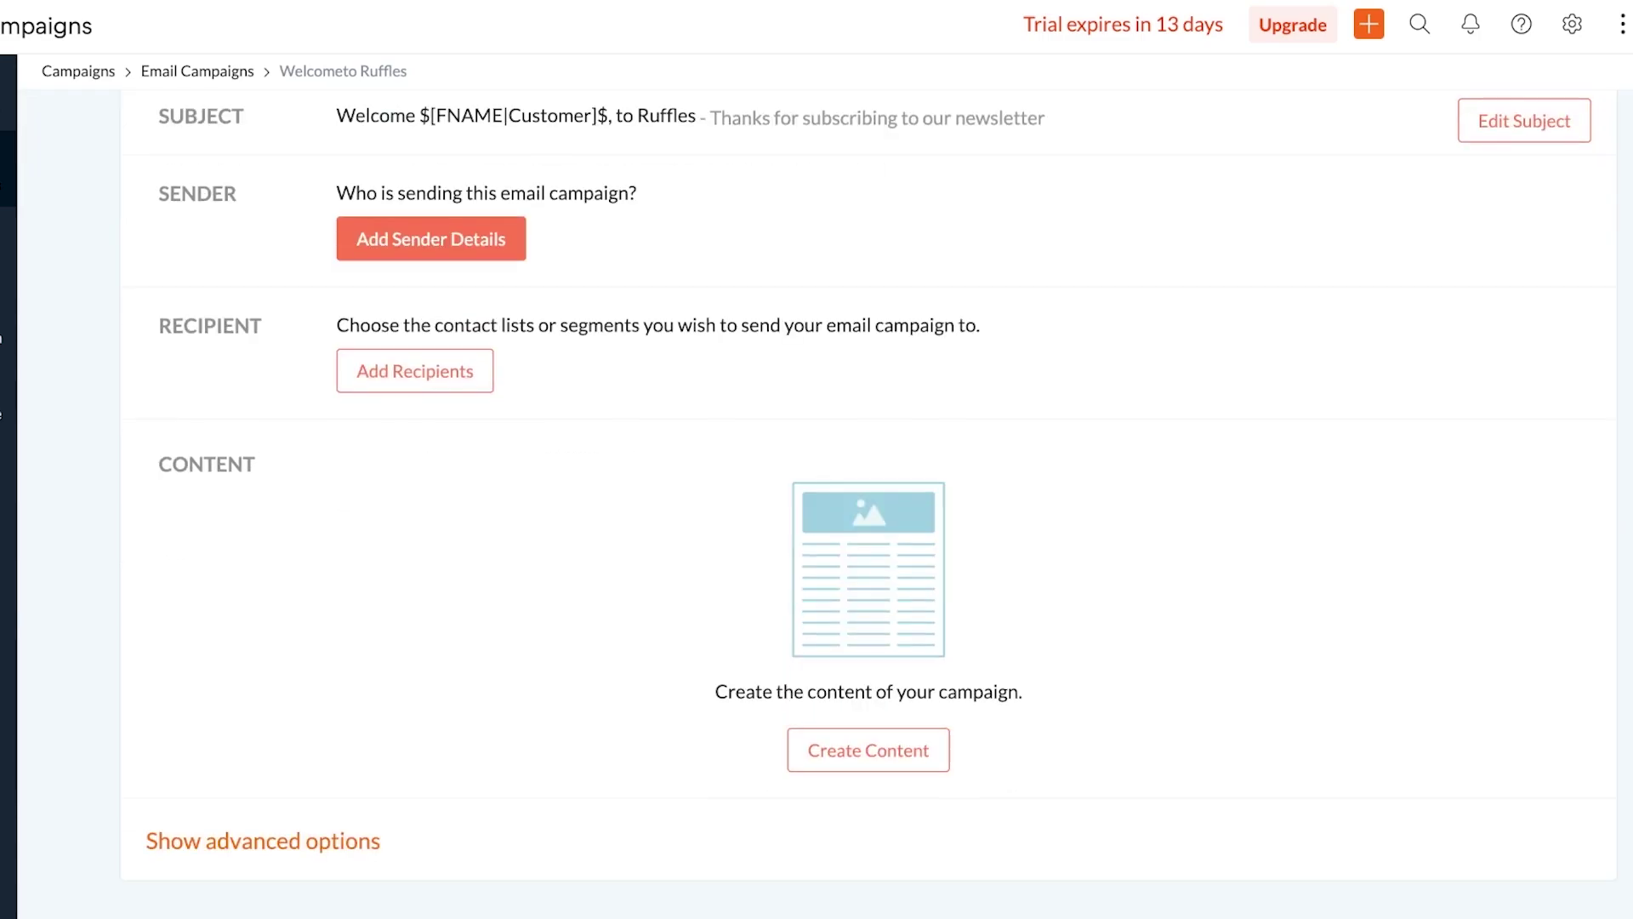
Pick the 1 Column template from the Basic Templates gallery
left_click(868, 749)
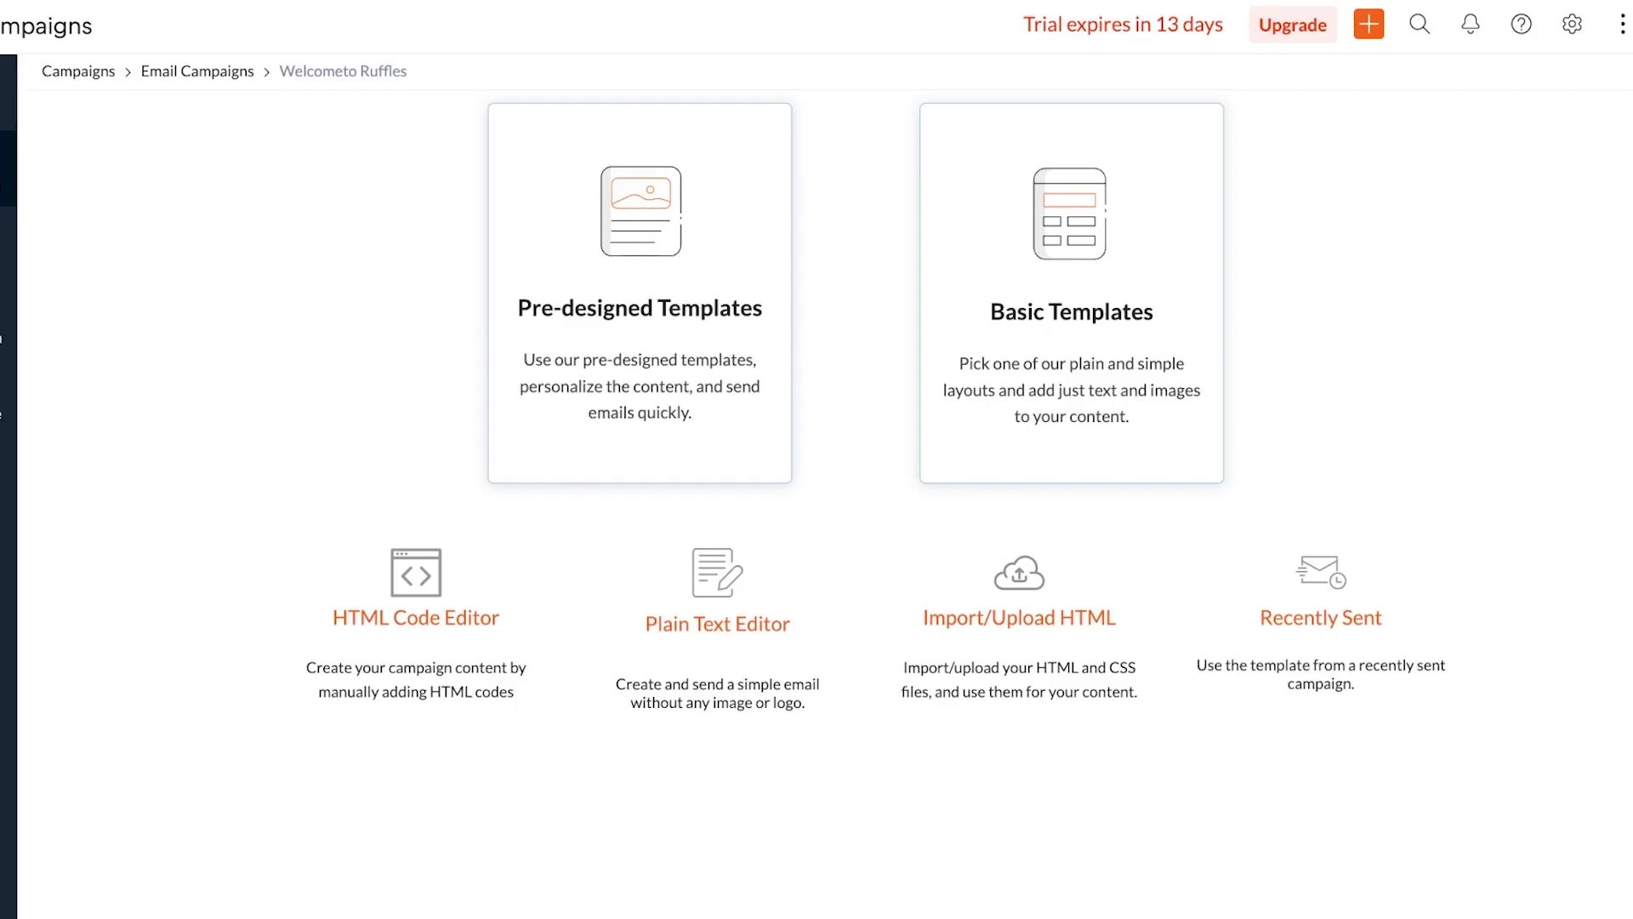
left_click(1071, 311)
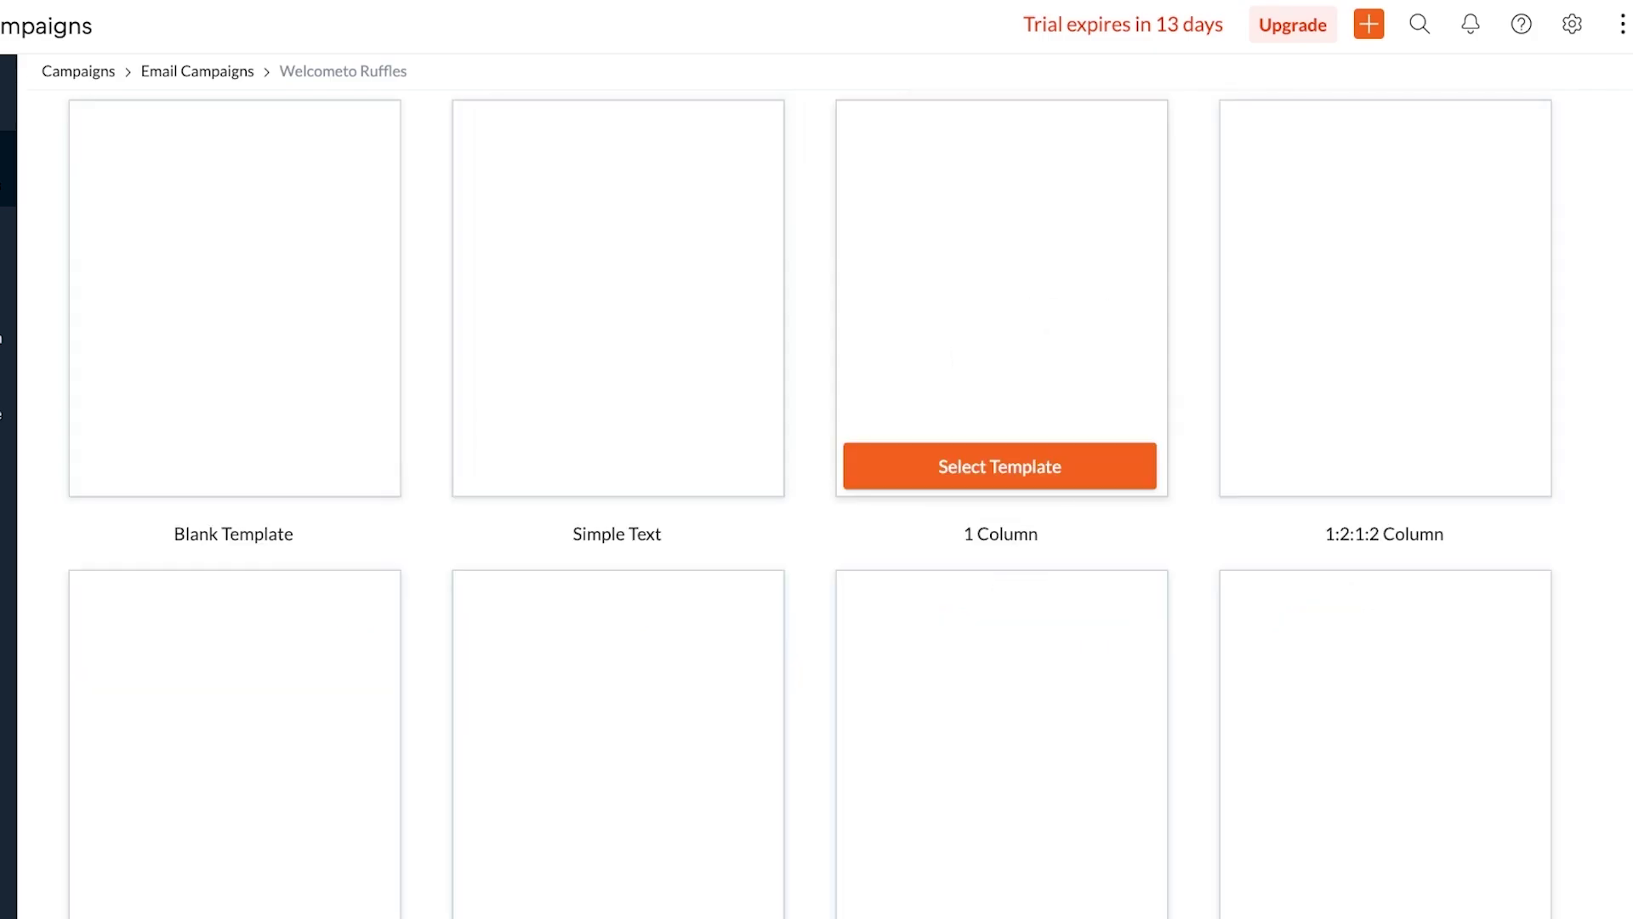
scroll(619, 383, "down", 10)
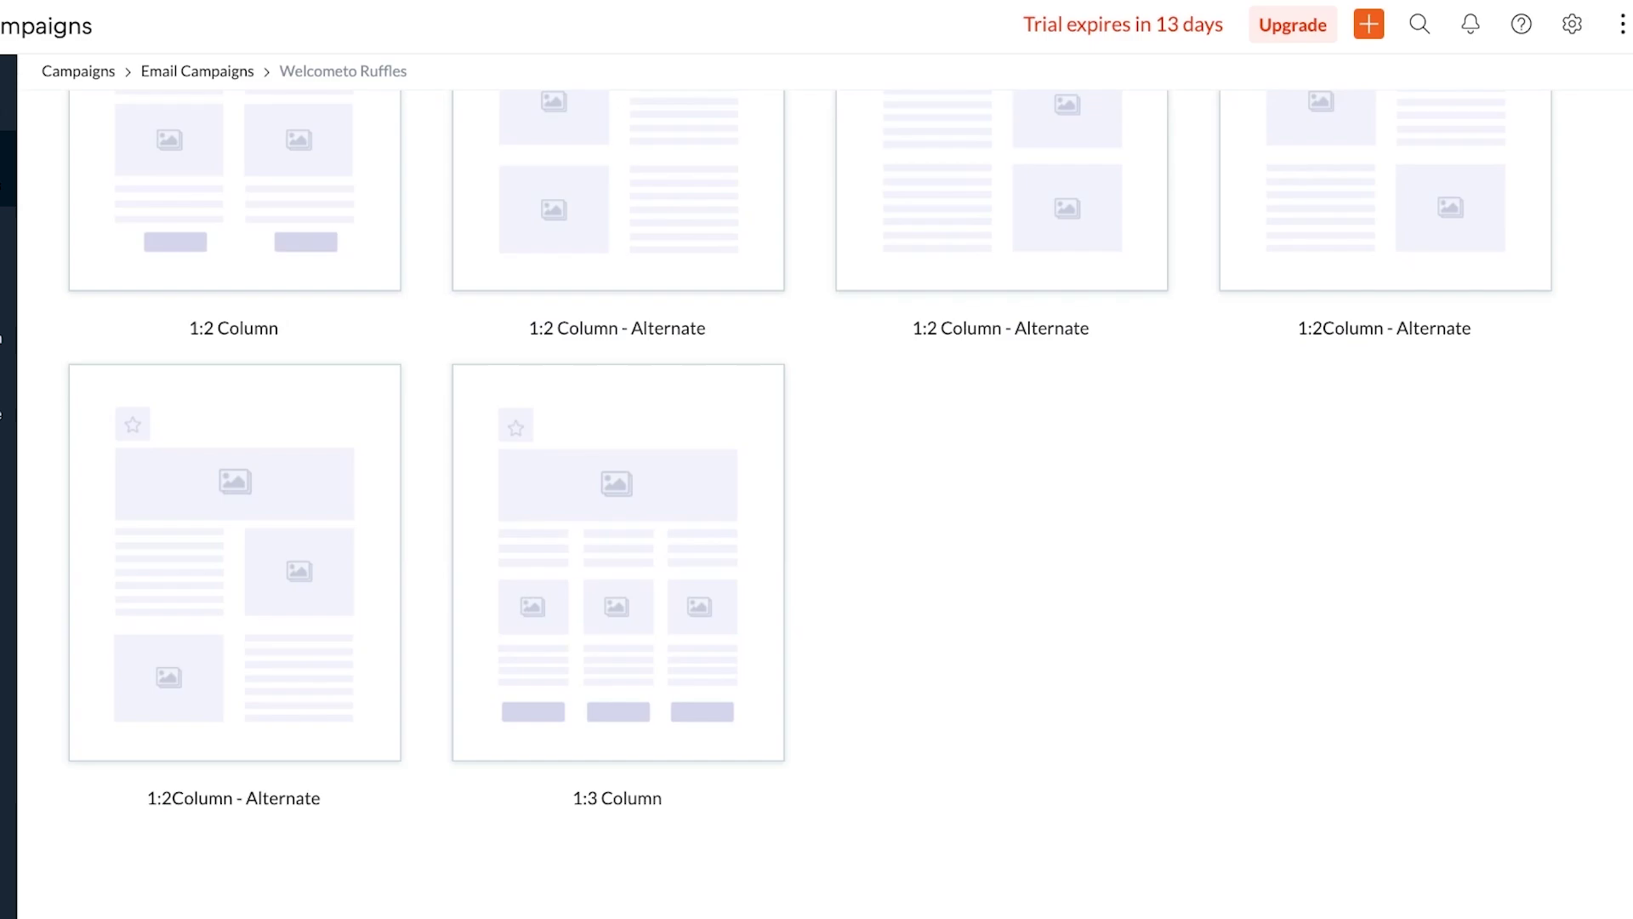
scroll(618, 383, "up", 12)
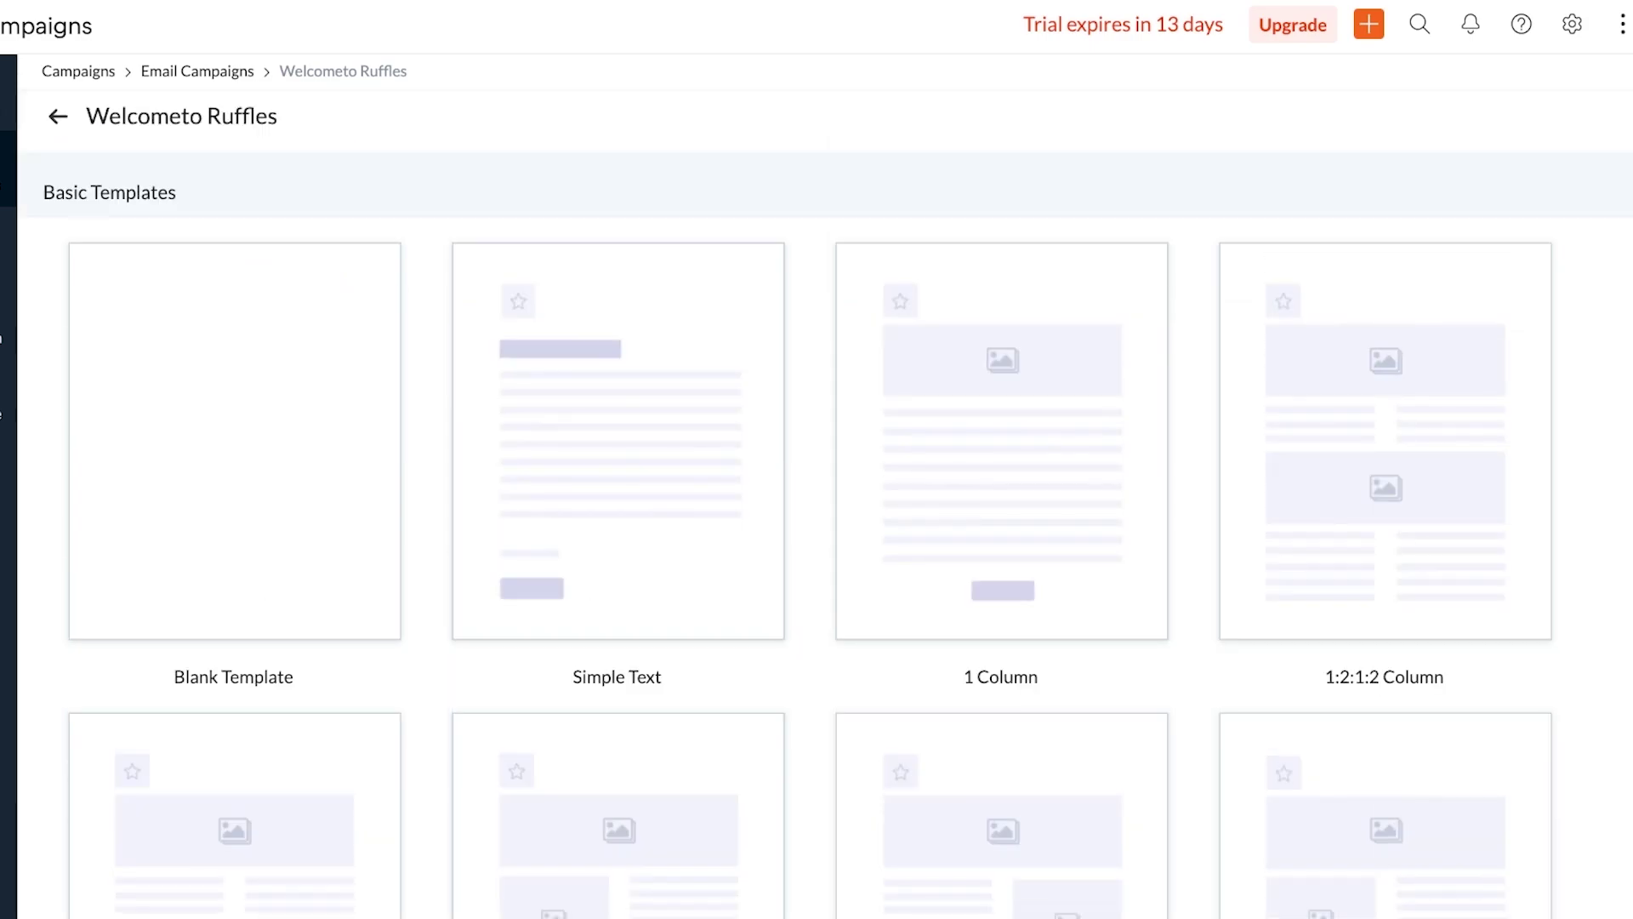
mouse_move(1001, 442)
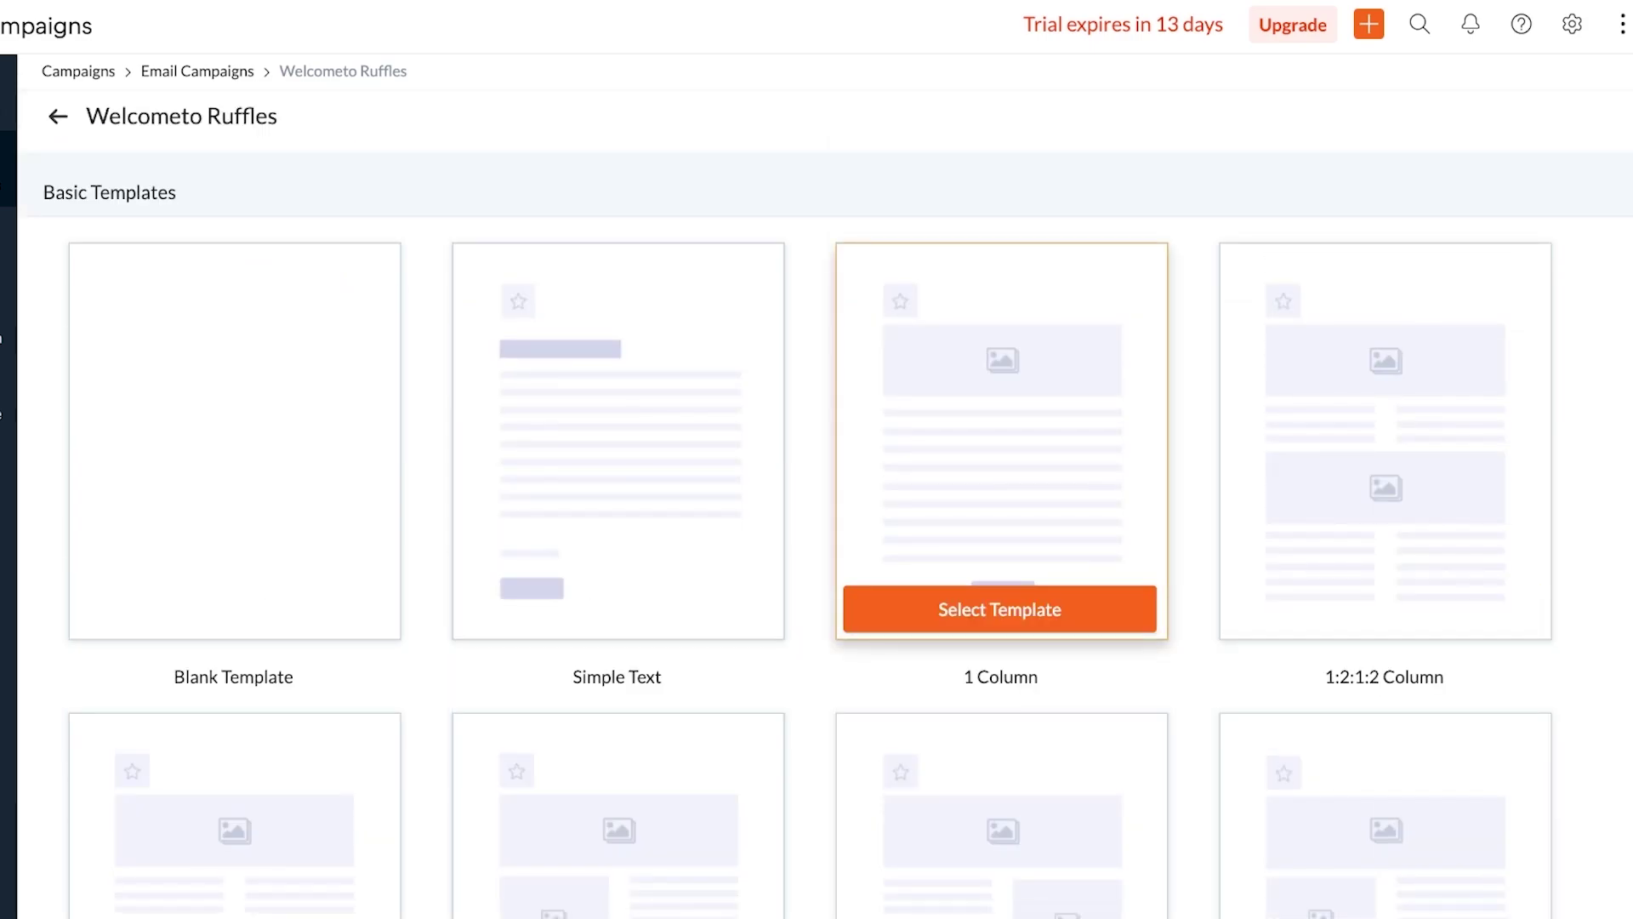
left_click(999, 609)
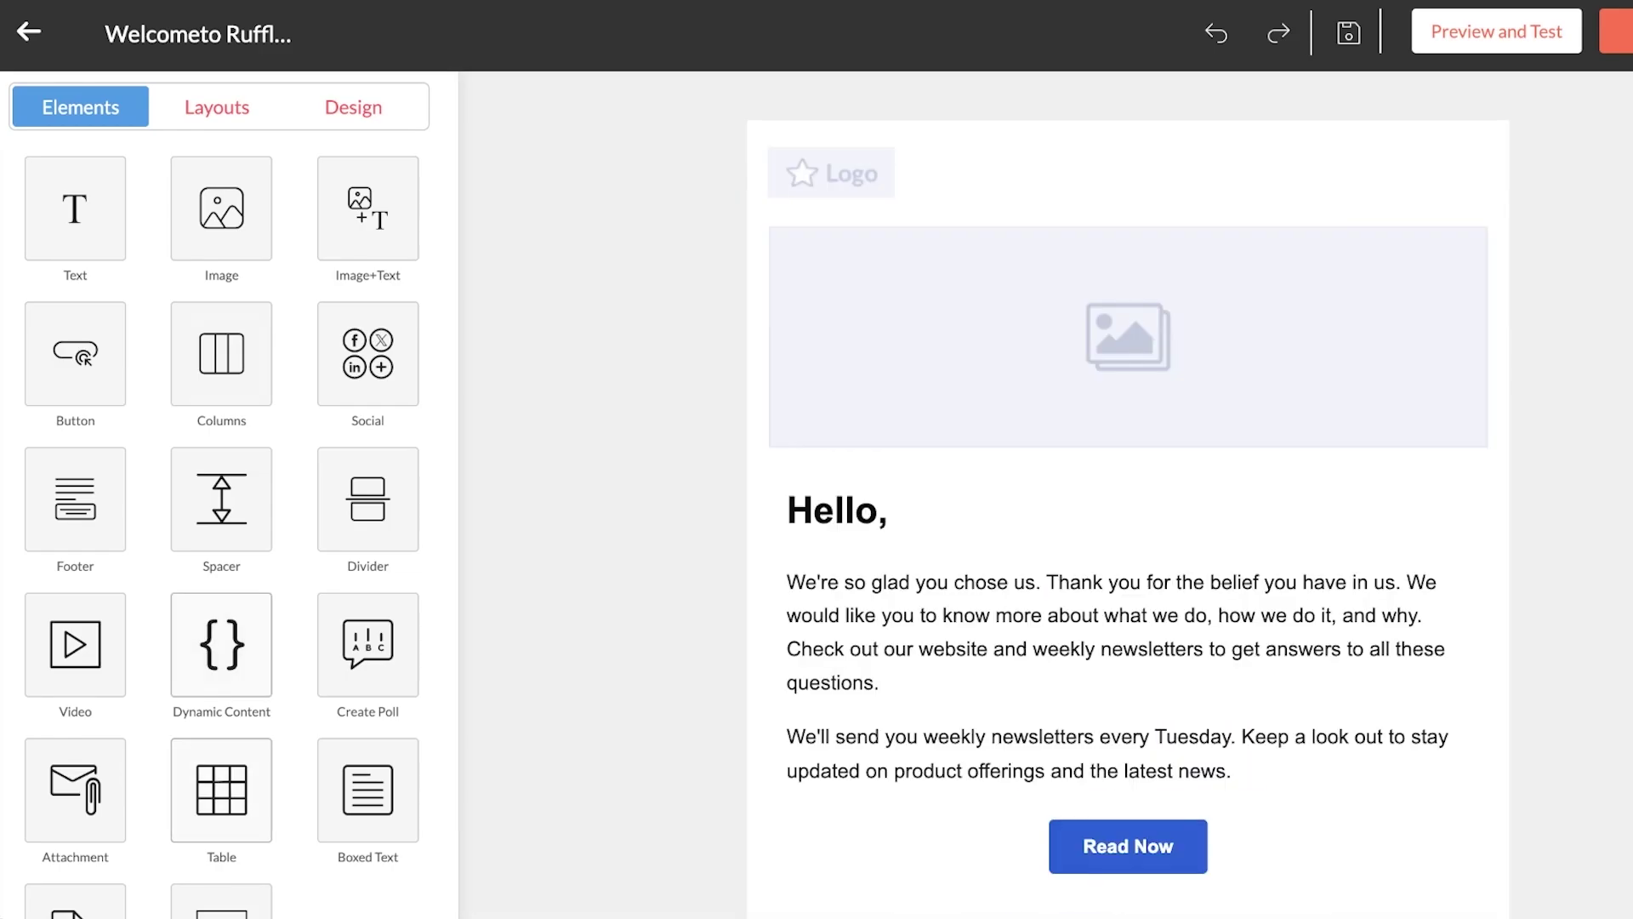
Add a trial Text|Image|Text block from Image+Text, then delete it again
left_click_drag(367, 208, 75, 192)
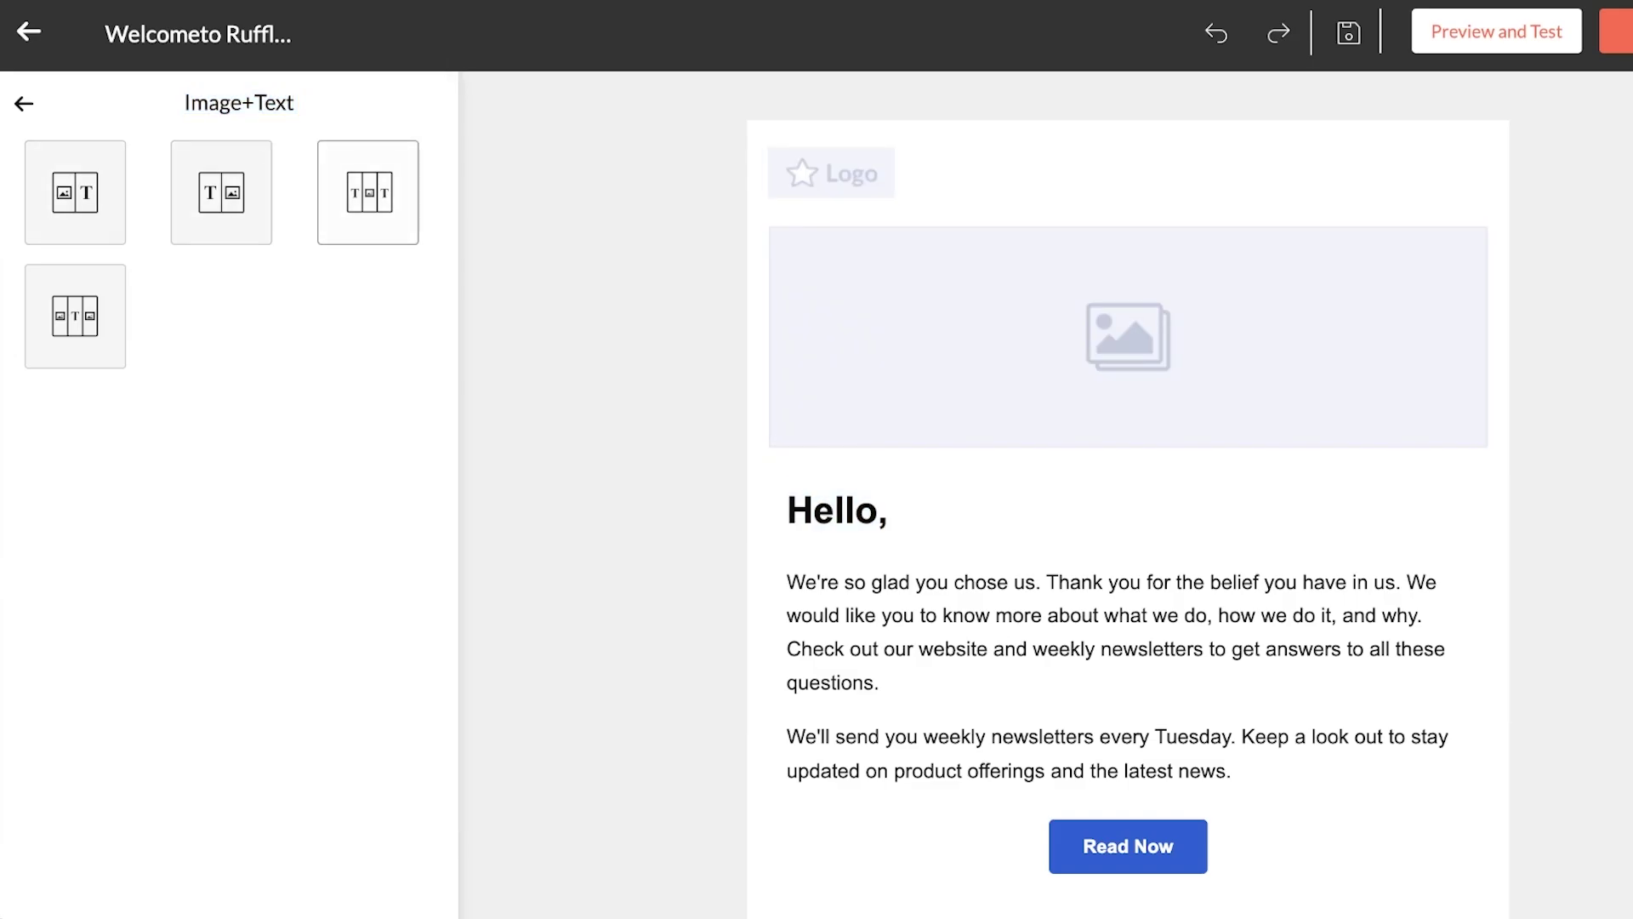
left_click(367, 193)
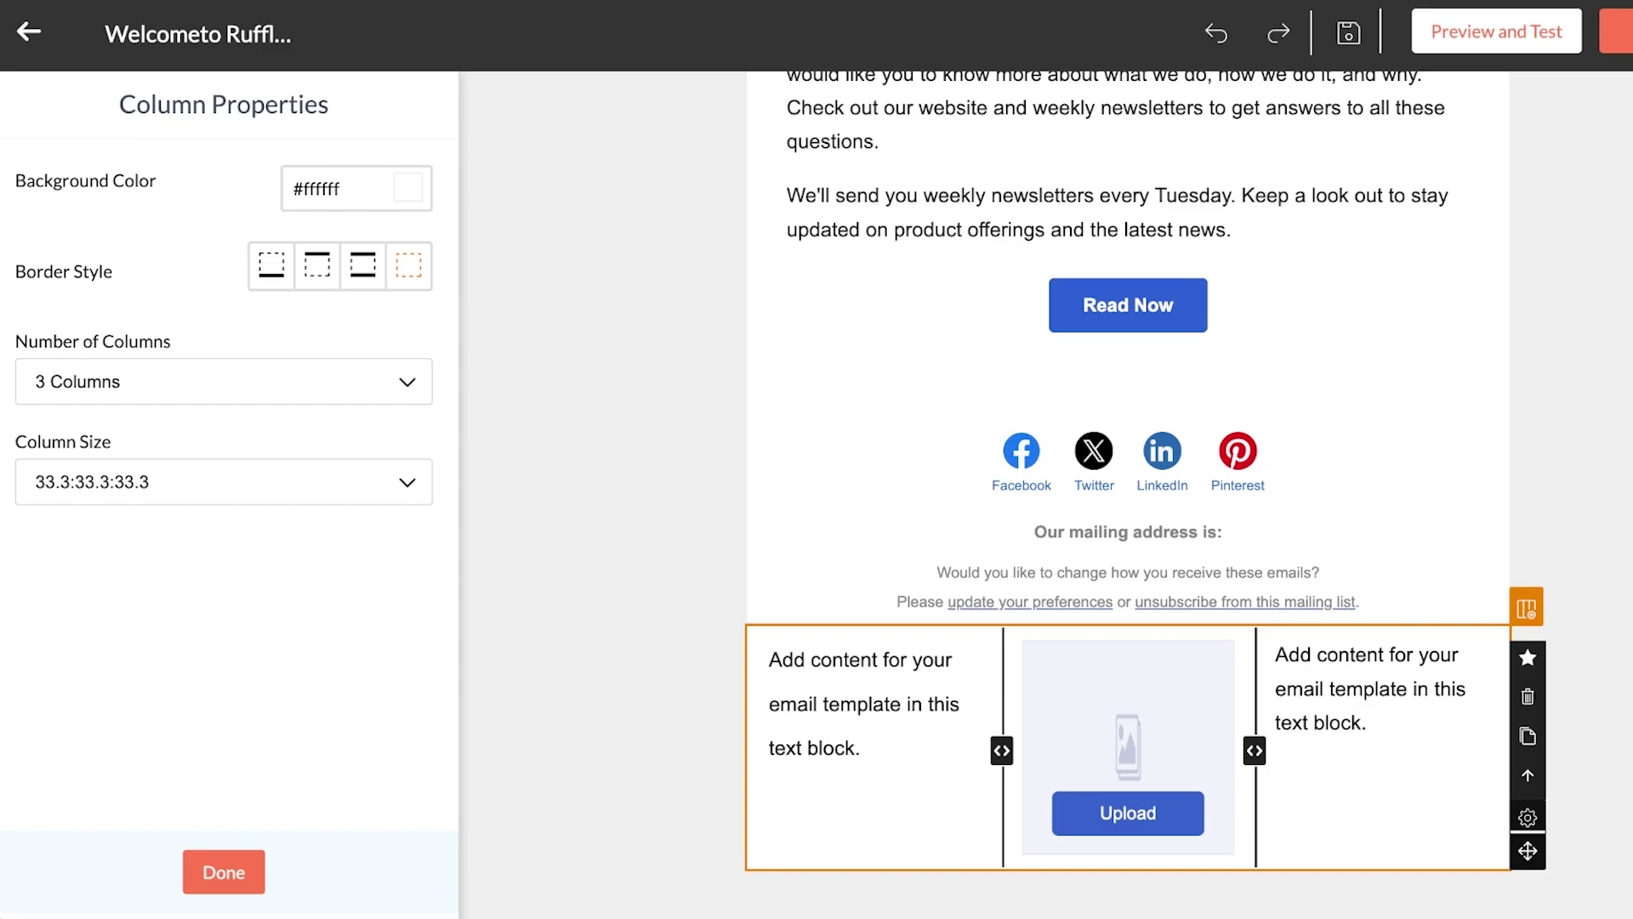
key("Delete")
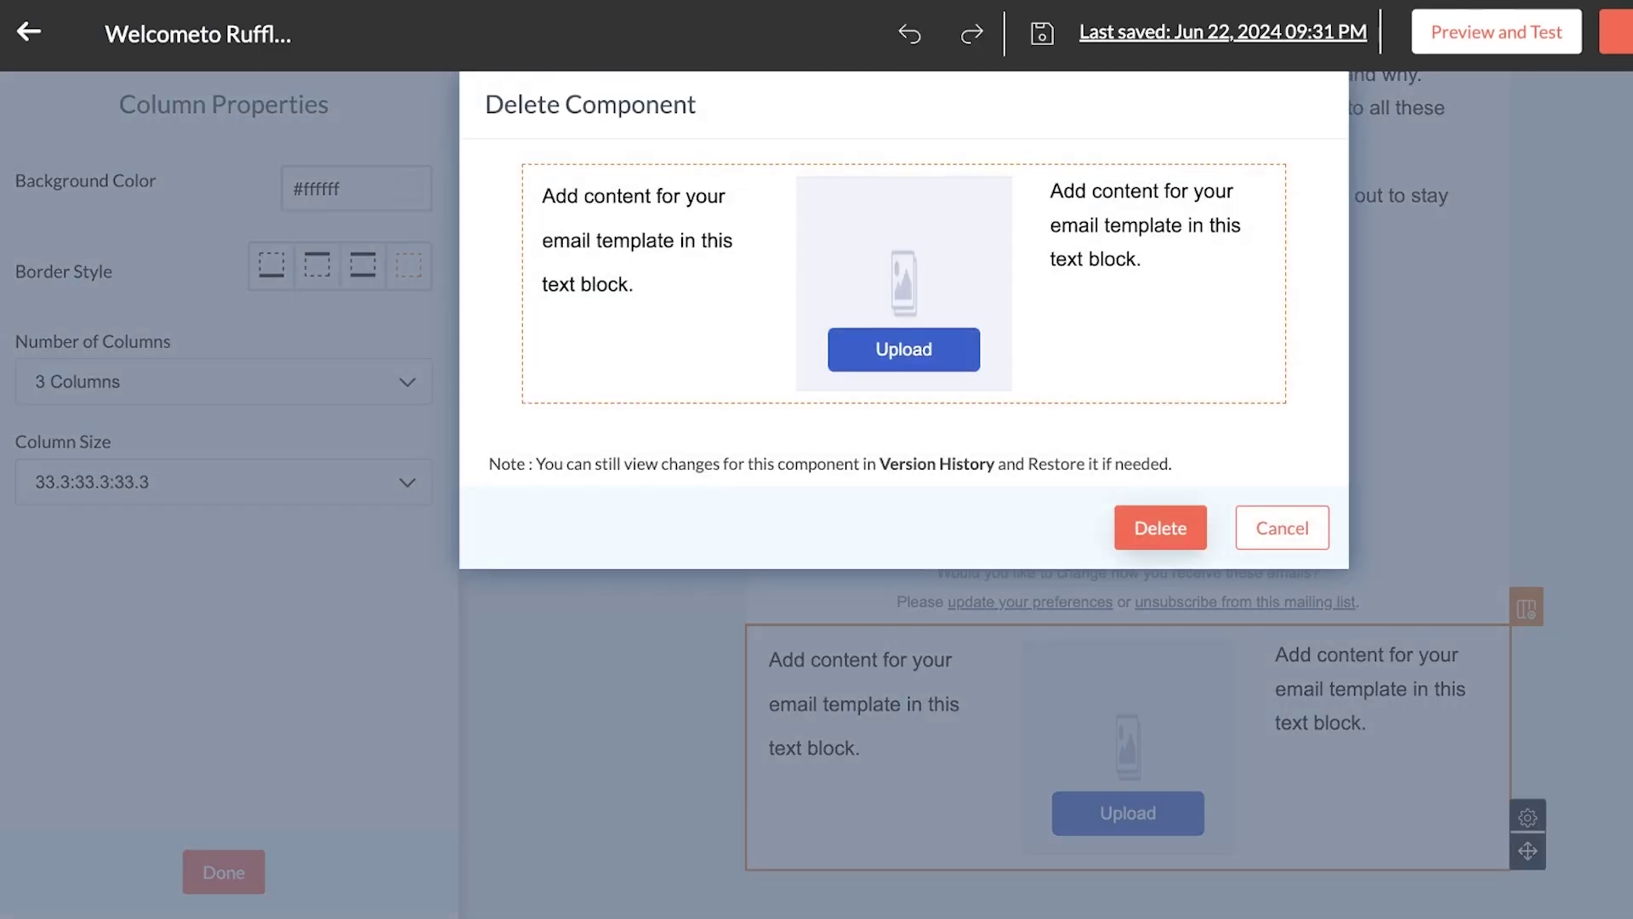
key("Return")
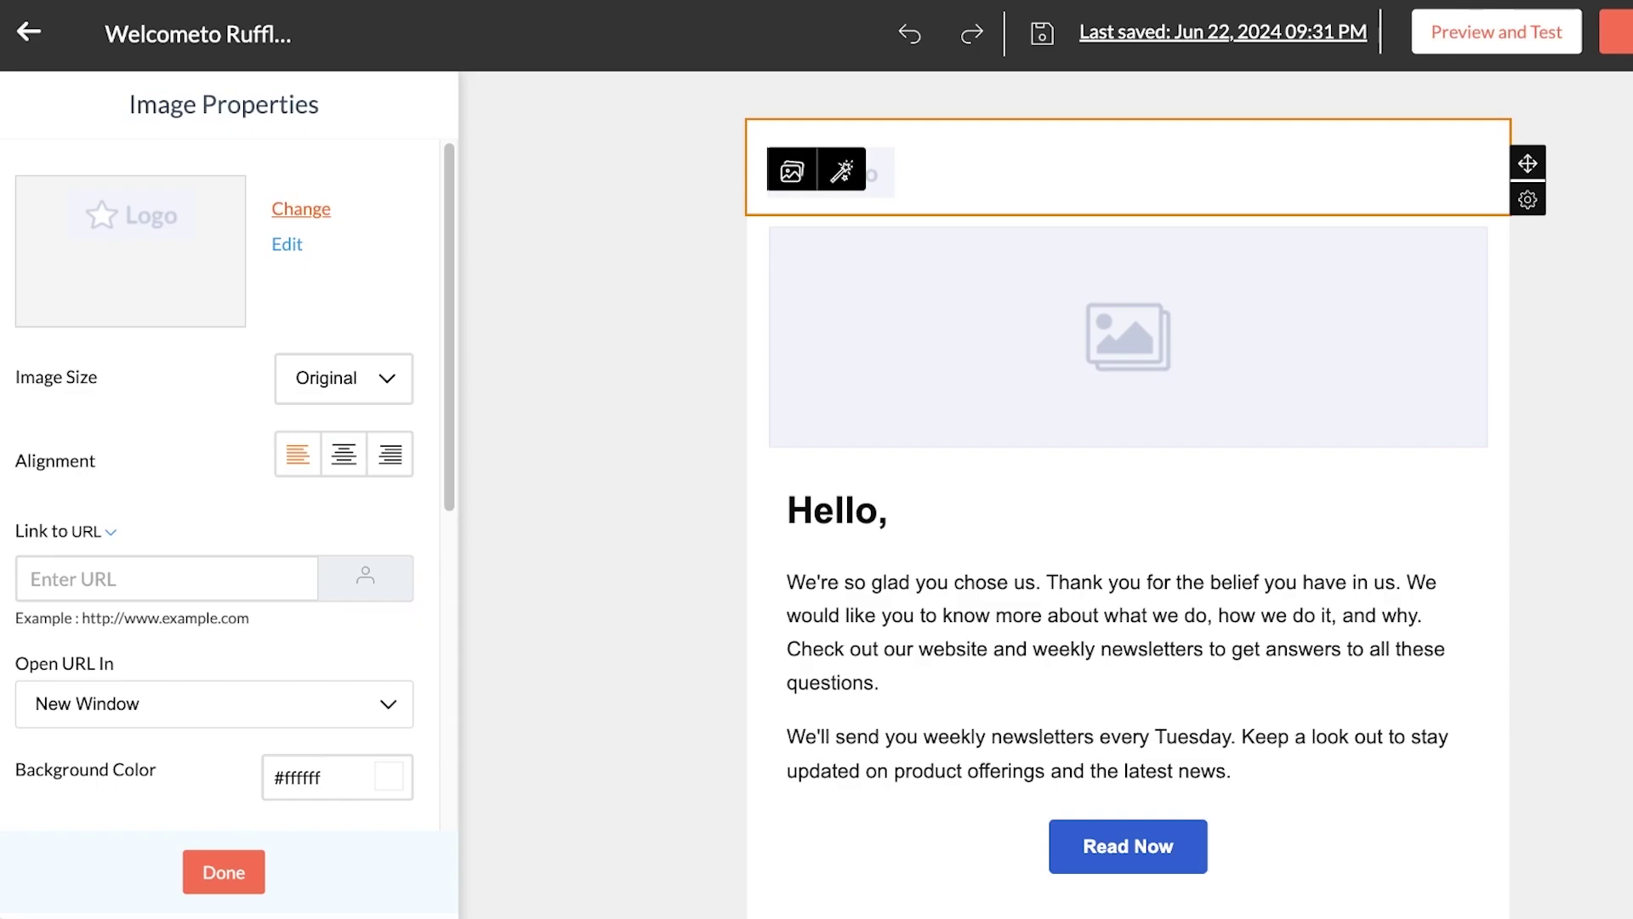
Try replacing the logo image using Upload From Computer
left_click(300, 209)
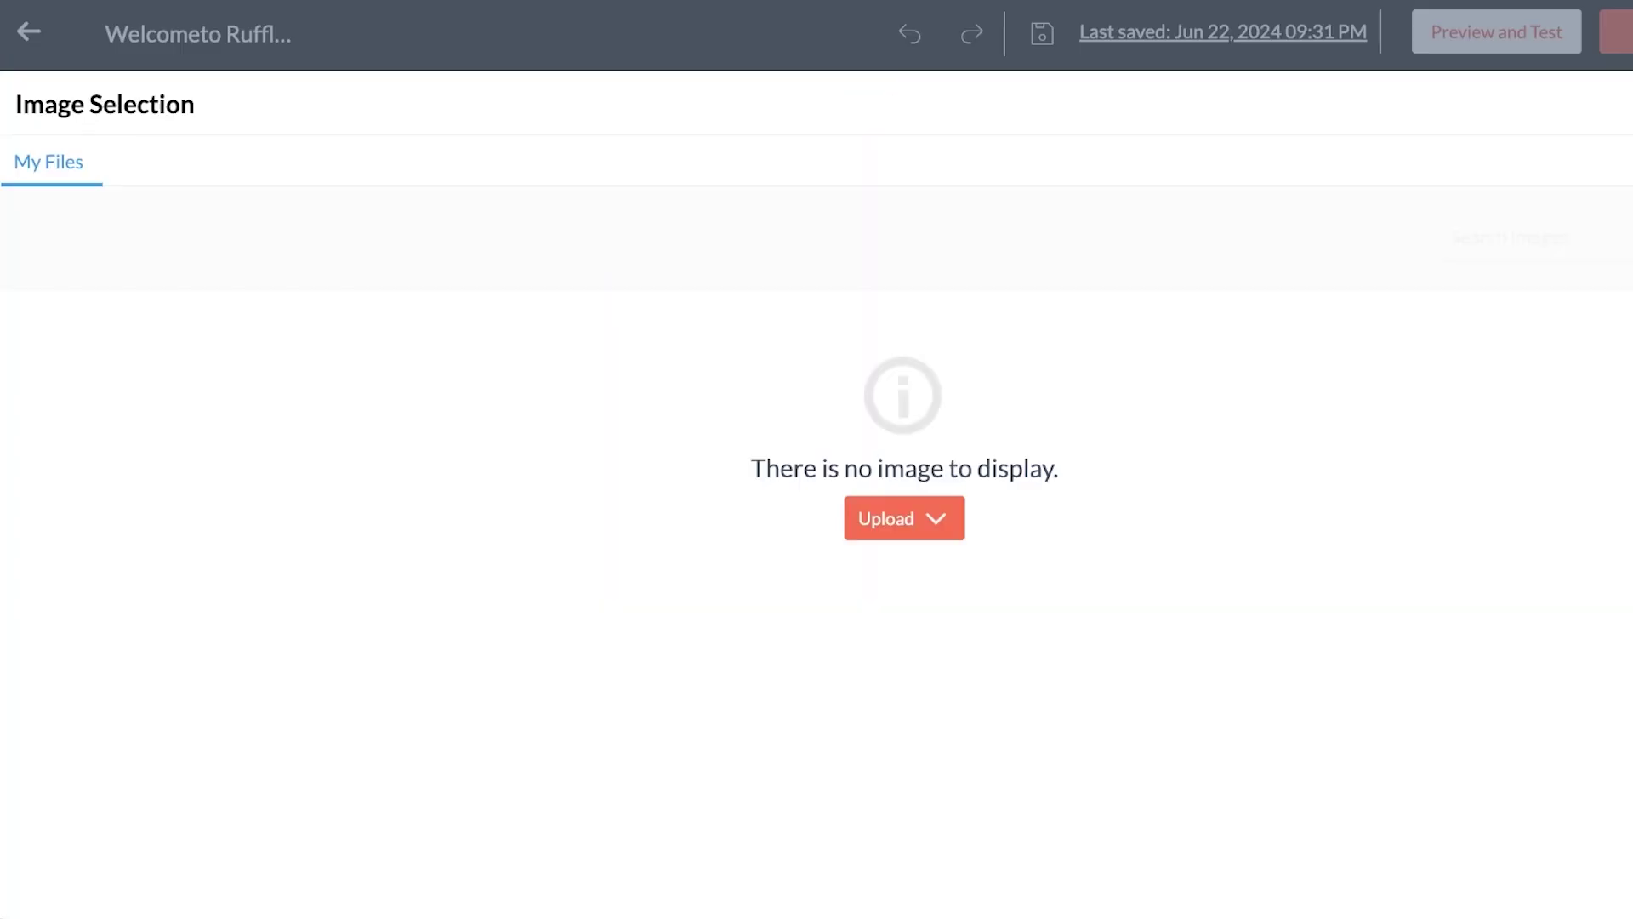
left_click(904, 518)
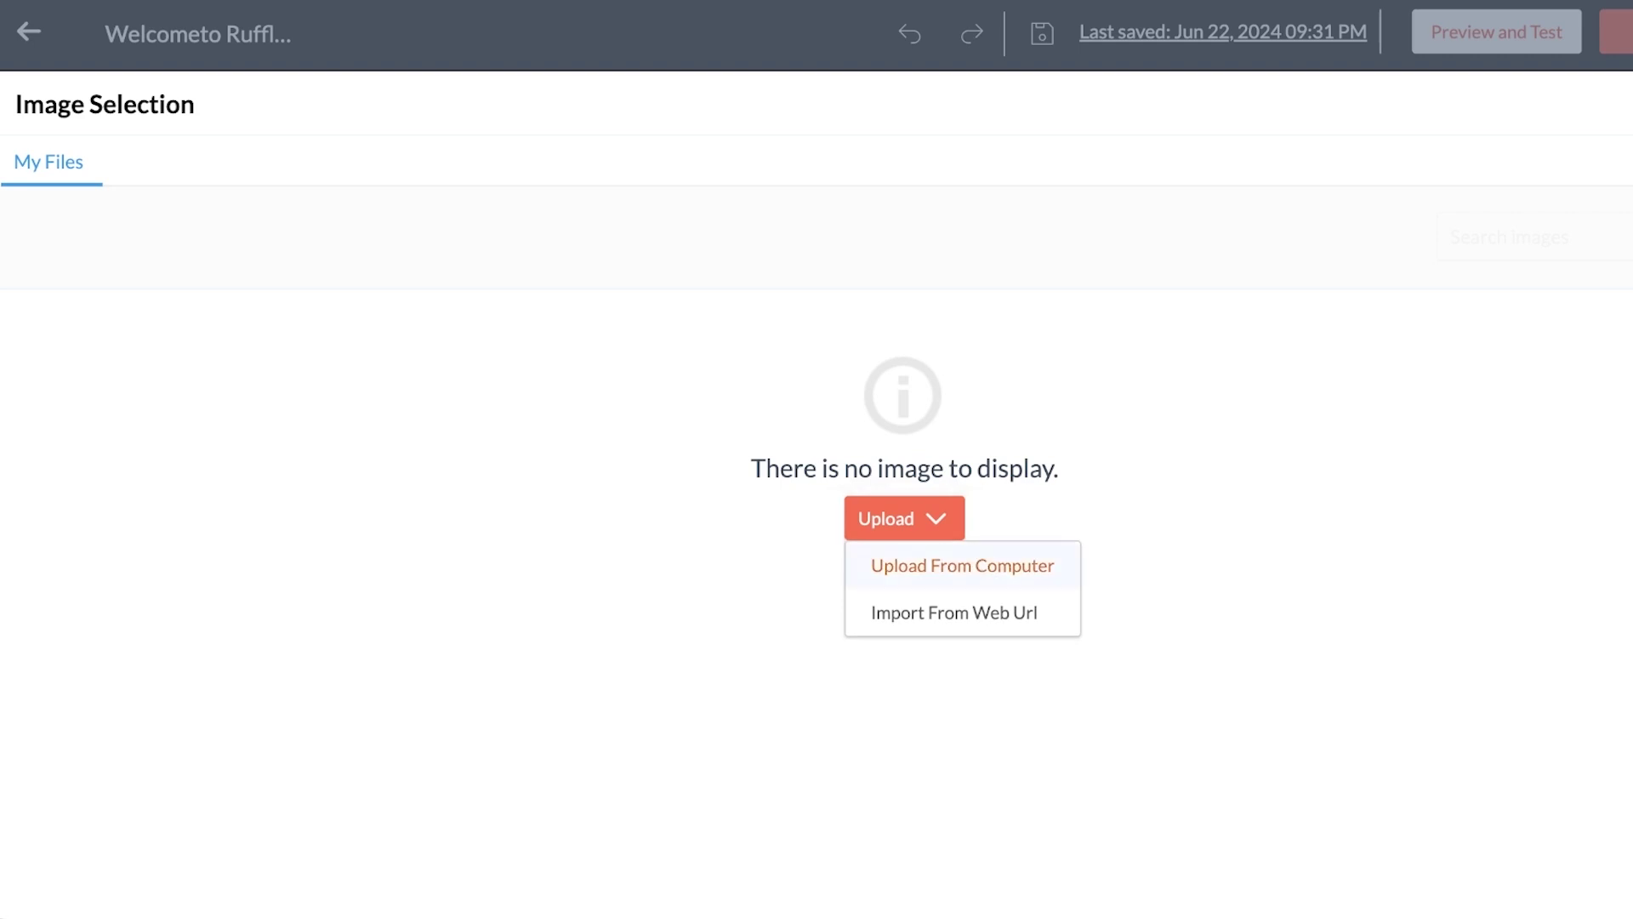
left_click(962, 565)
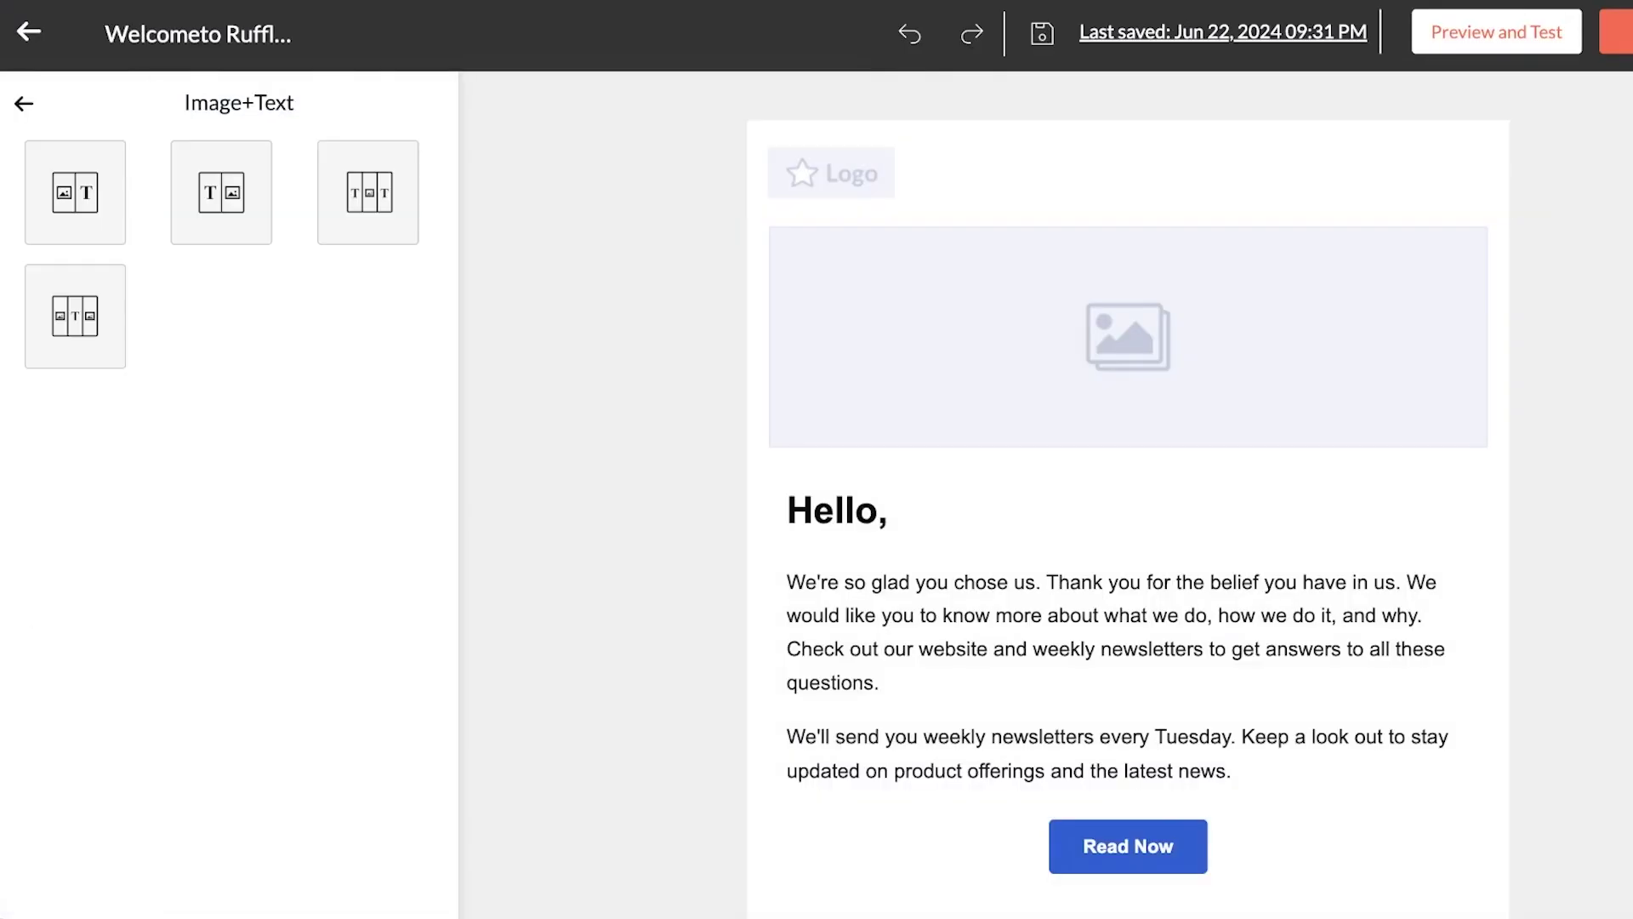
Delete the large placeholder image block and open the logo in the Image Editor
left_click(1127, 340)
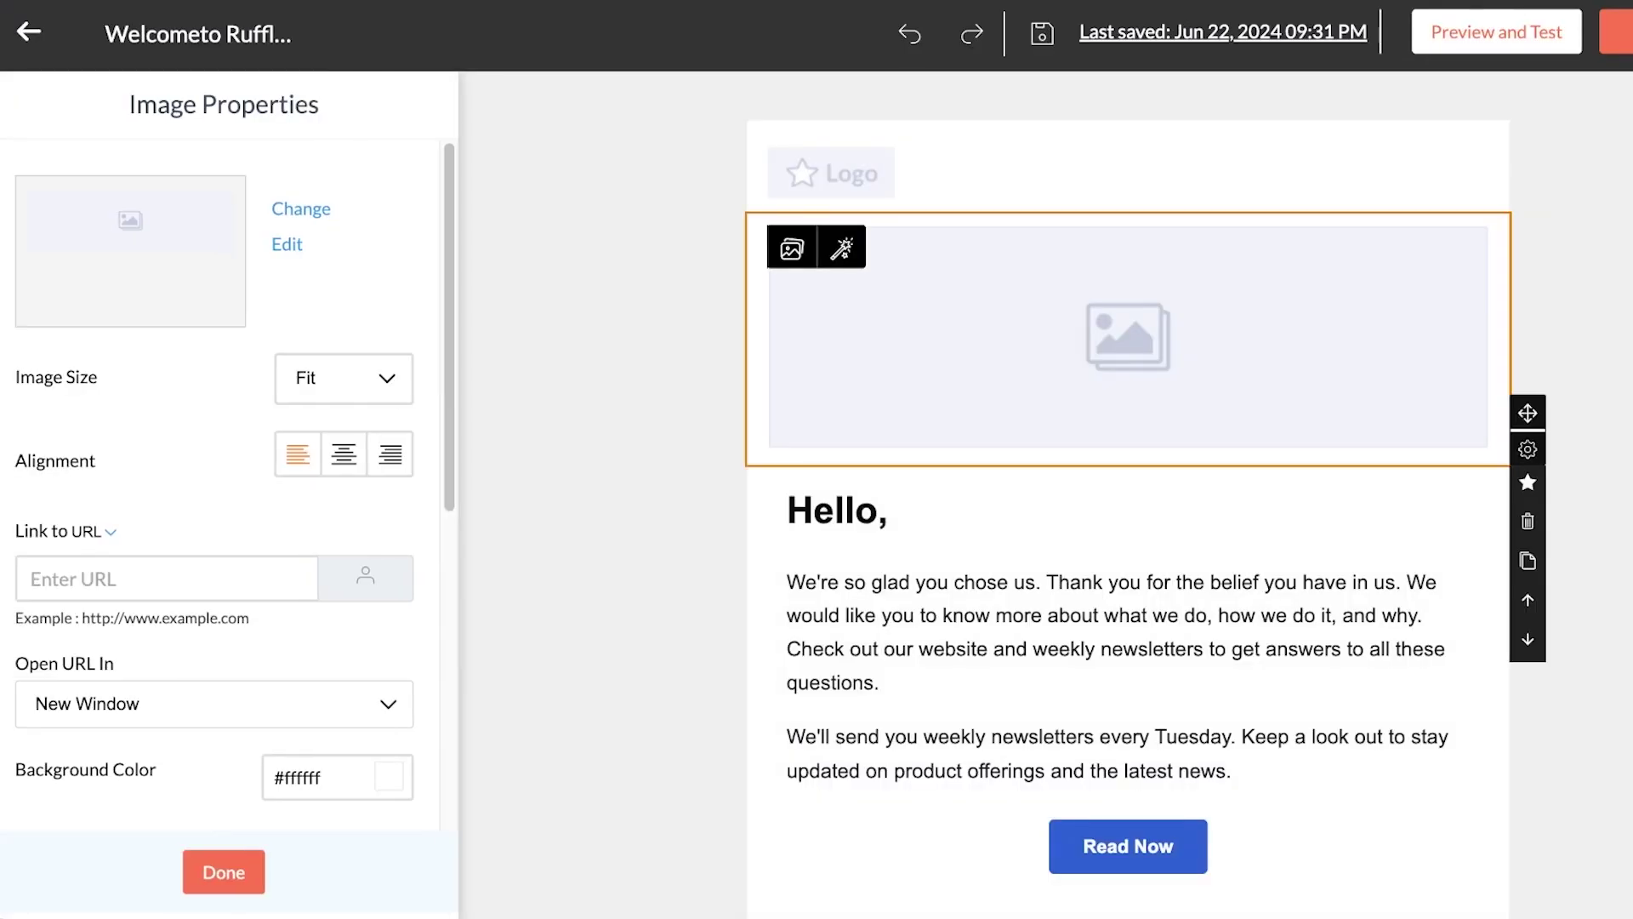
left_click(1527, 521)
left_click(1155, 539)
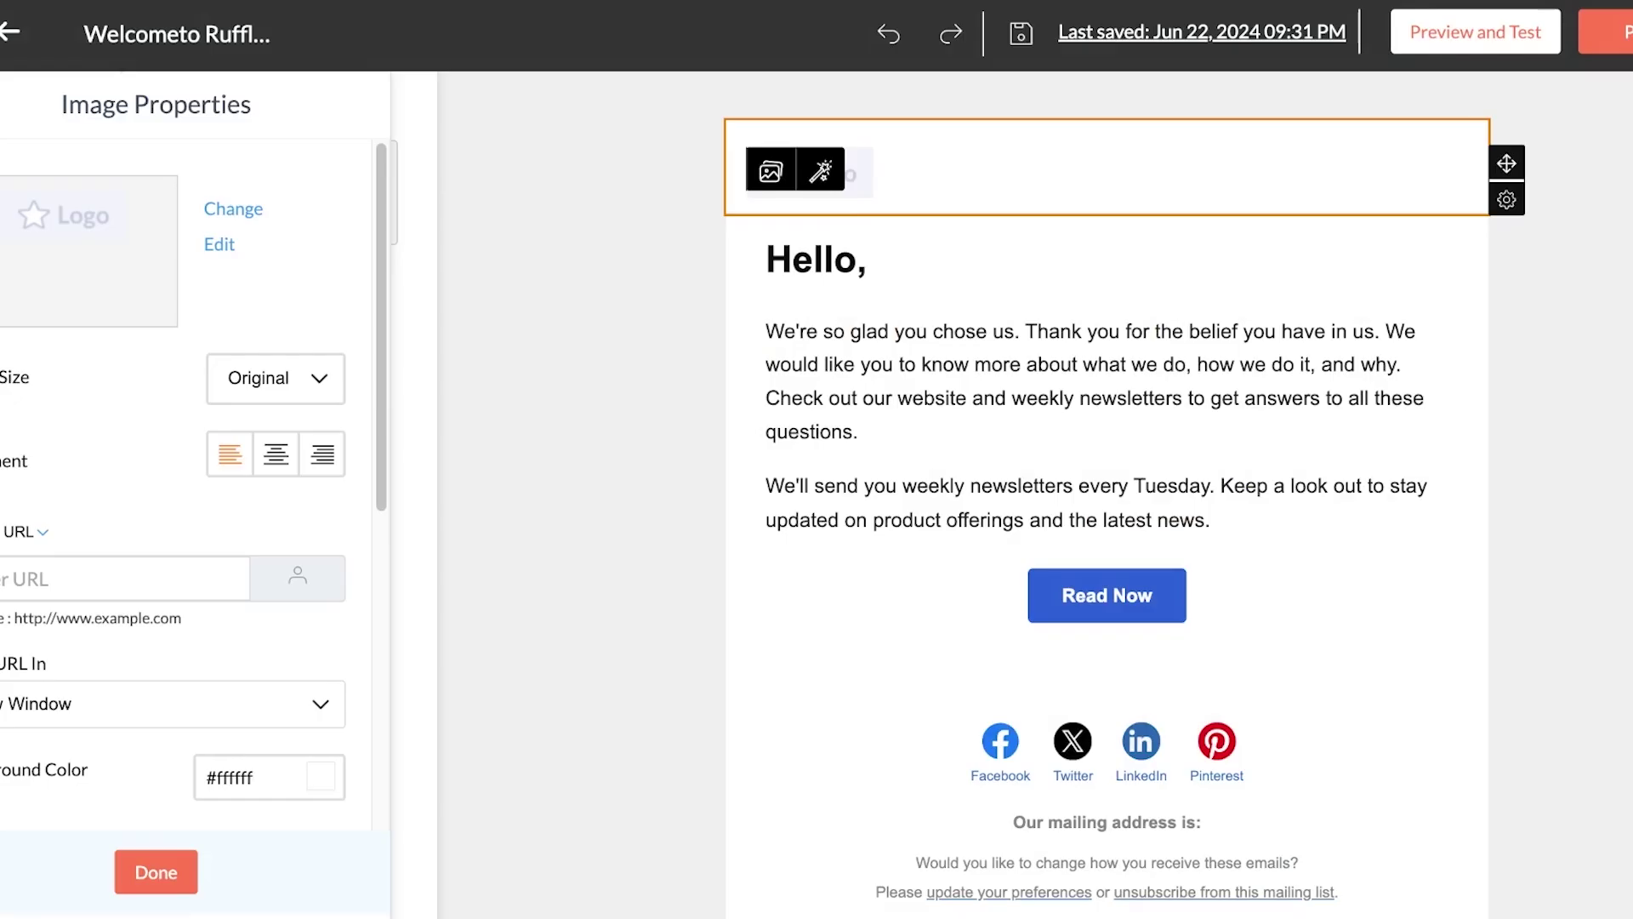
left_click(820, 171)
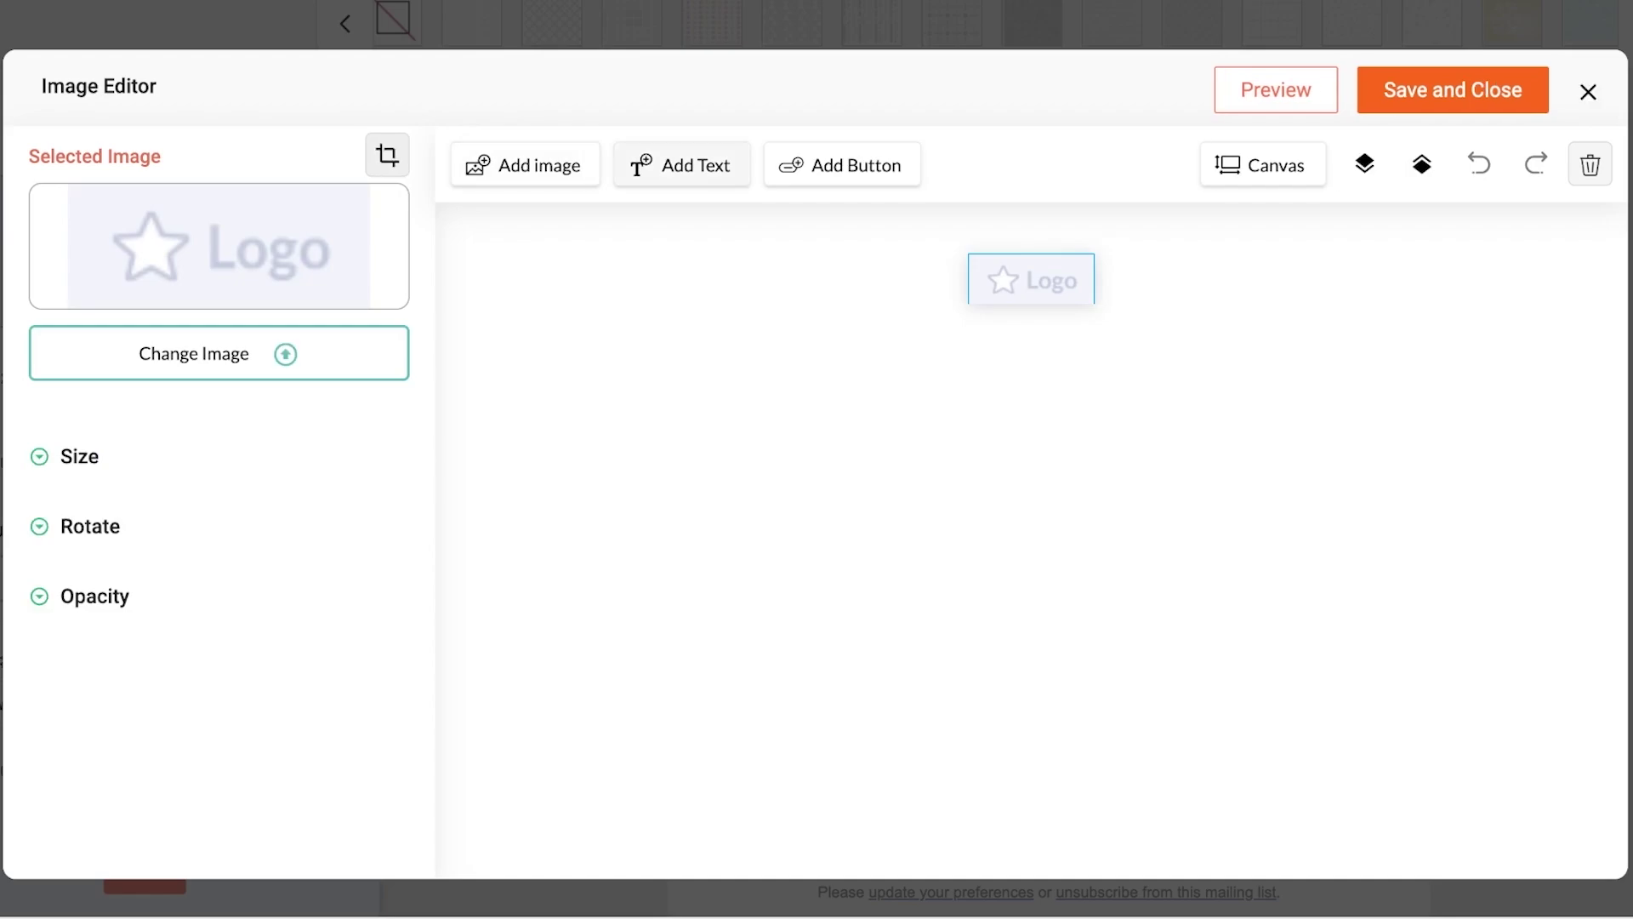
Add a RUFFLES text element to the logo in the Maven Pro font
left_click(681, 164)
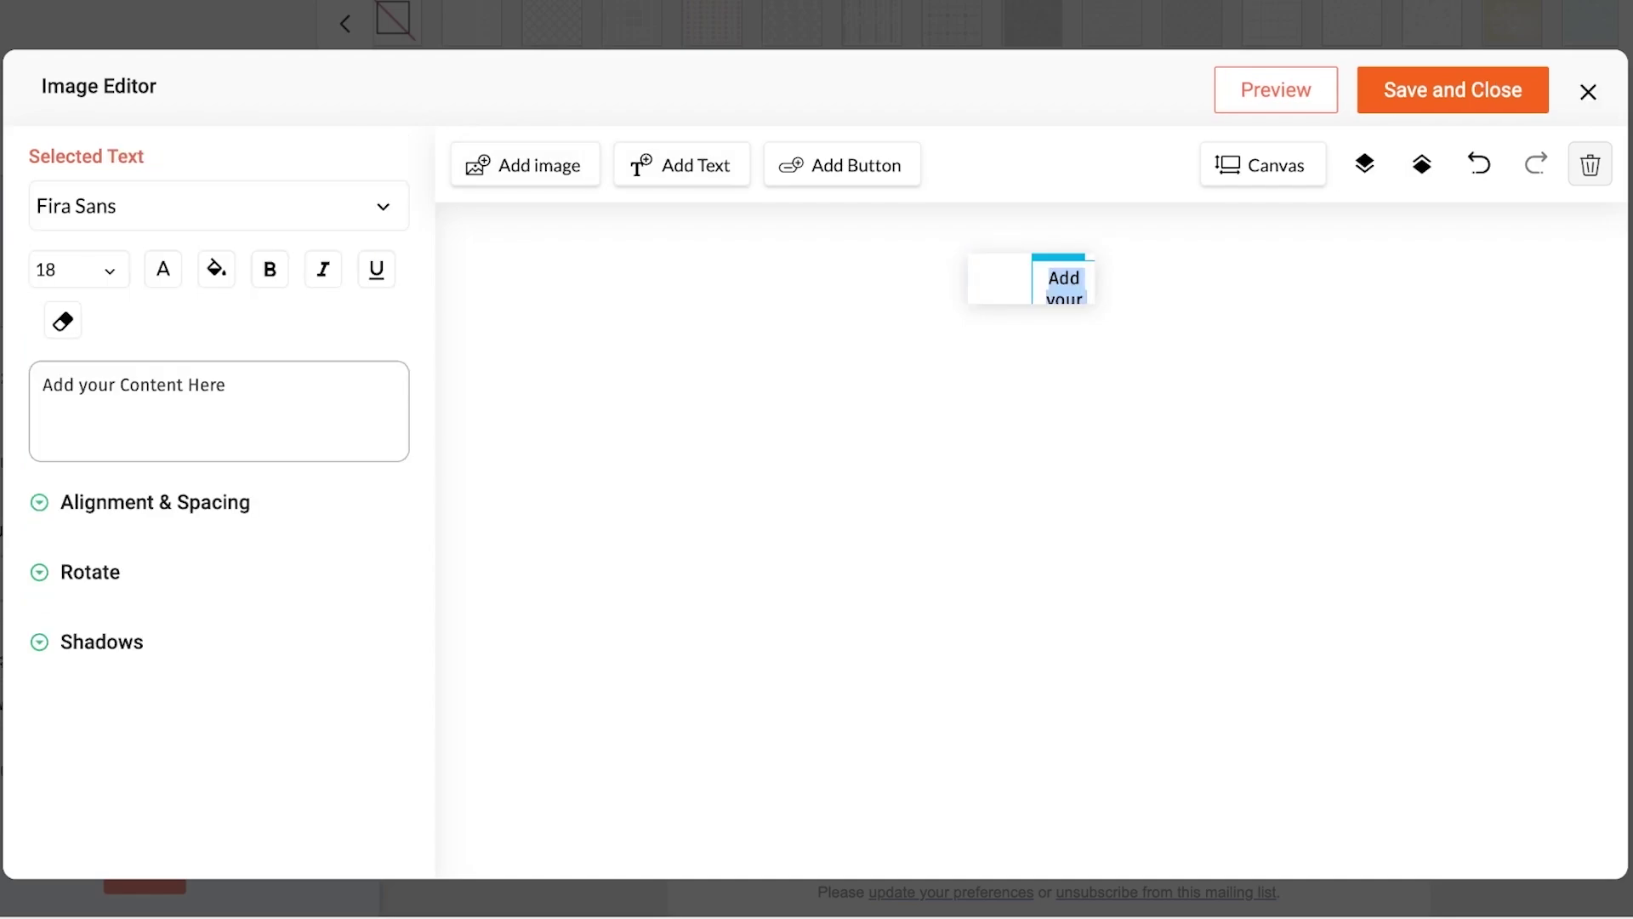
key("ctrl+a")
key("BackSpace")
type("RUFFL")
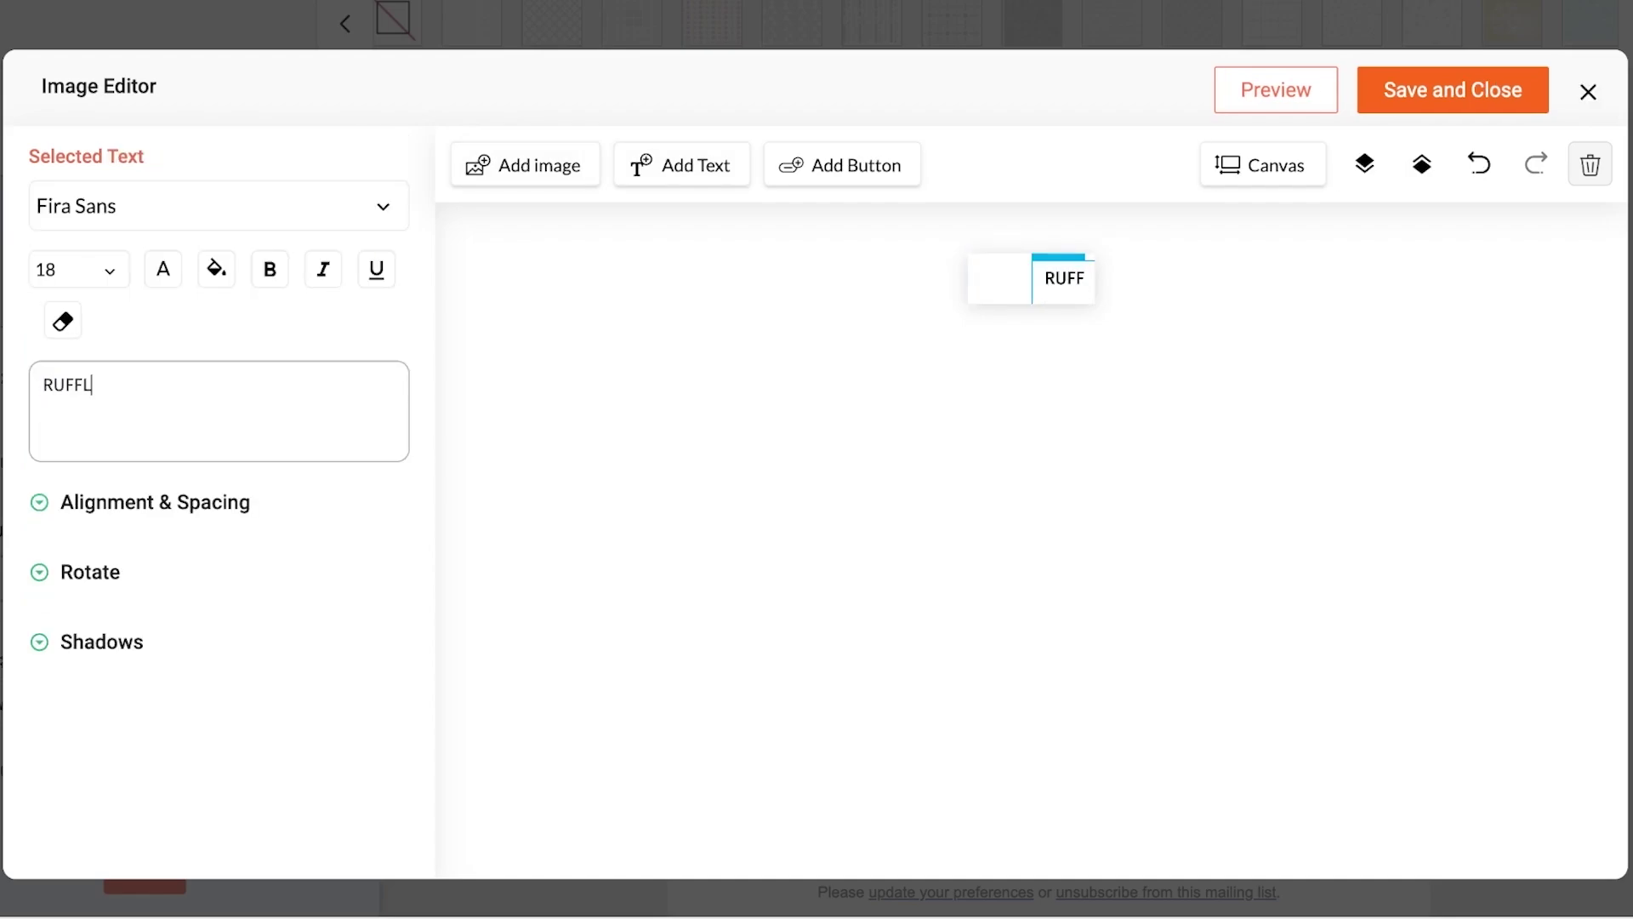
type("ES")
left_click(213, 206)
scroll(208, 340, "down", 3)
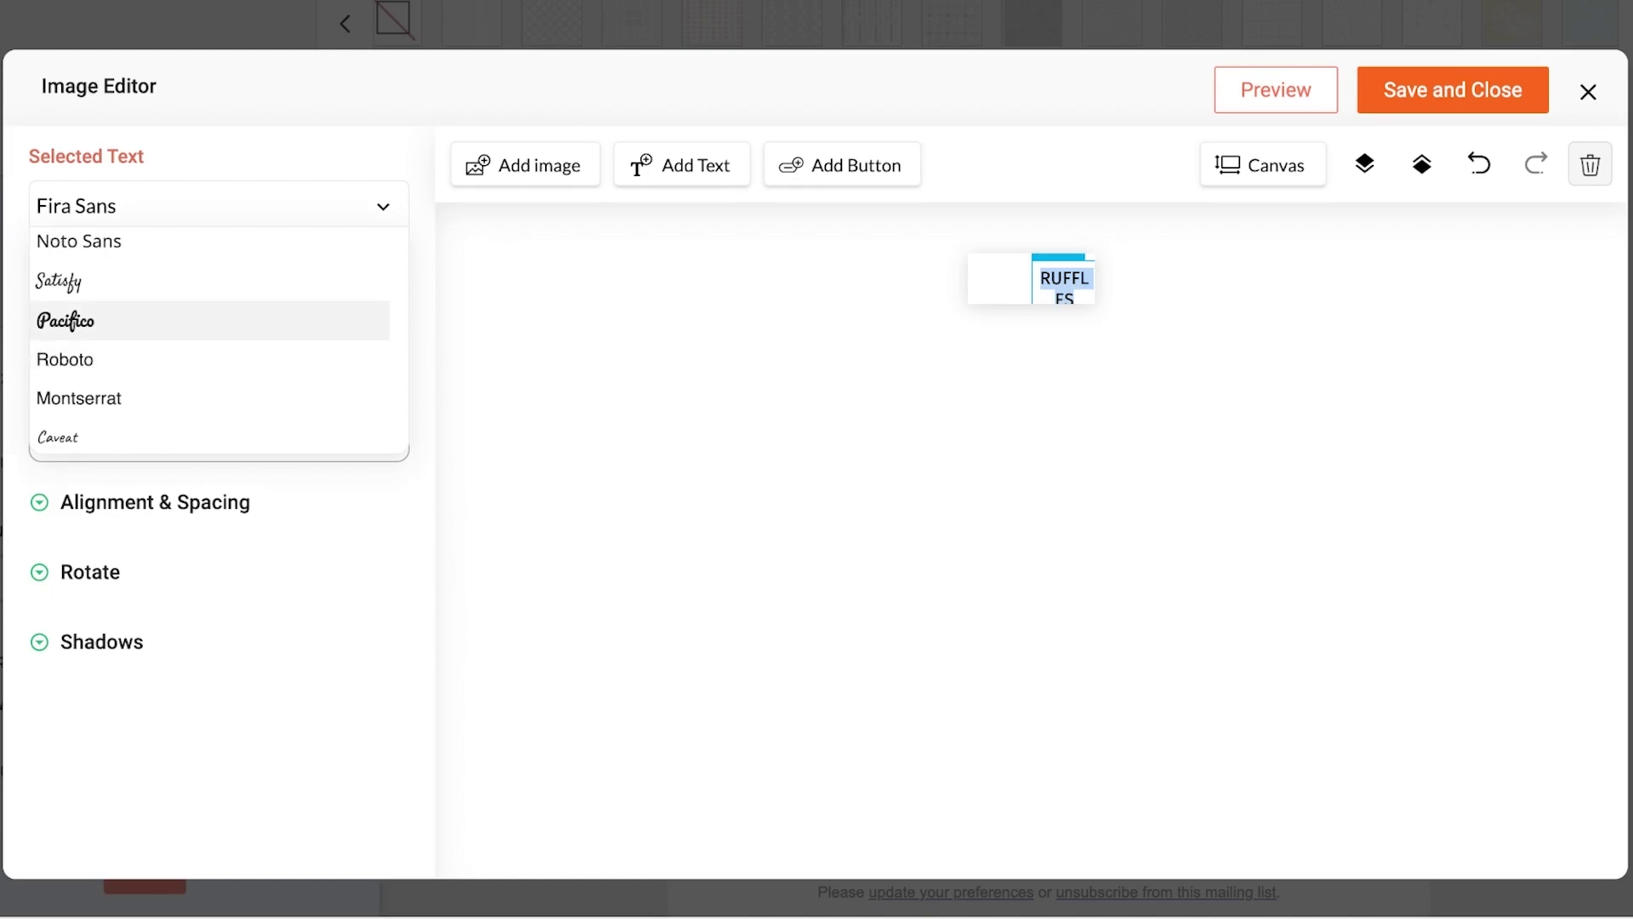
left_click(212, 359)
left_click(213, 206)
scroll(213, 340, "up", 3)
left_click(212, 270)
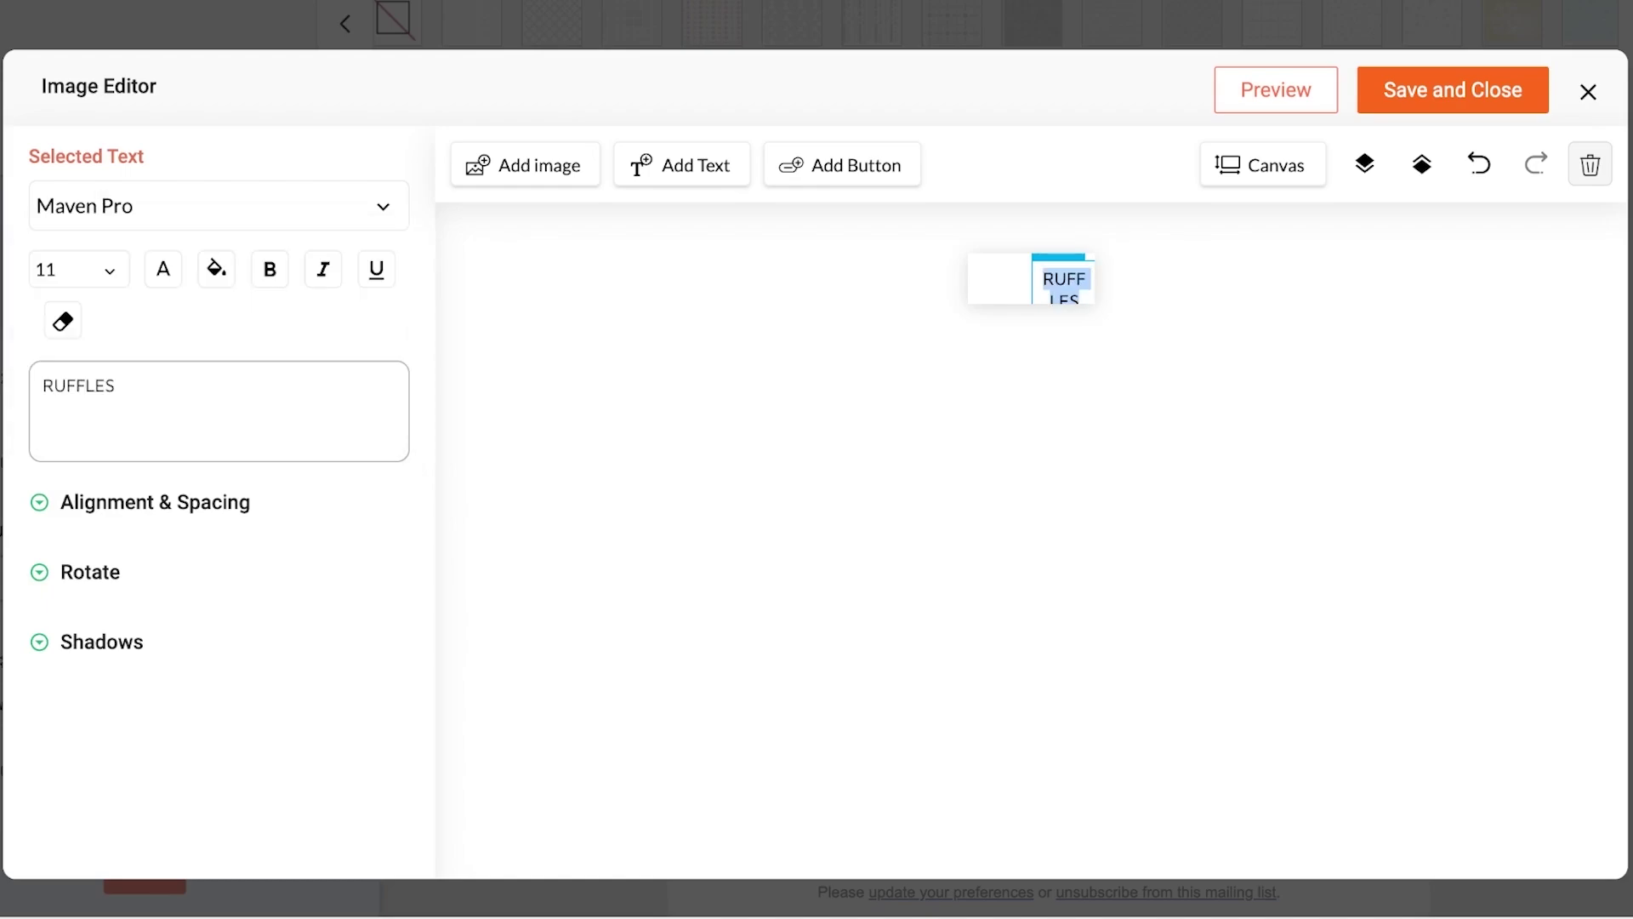
Give the RUFFLES text a magenta background and 60% letter spacing, then close the editor
left_click(216, 269)
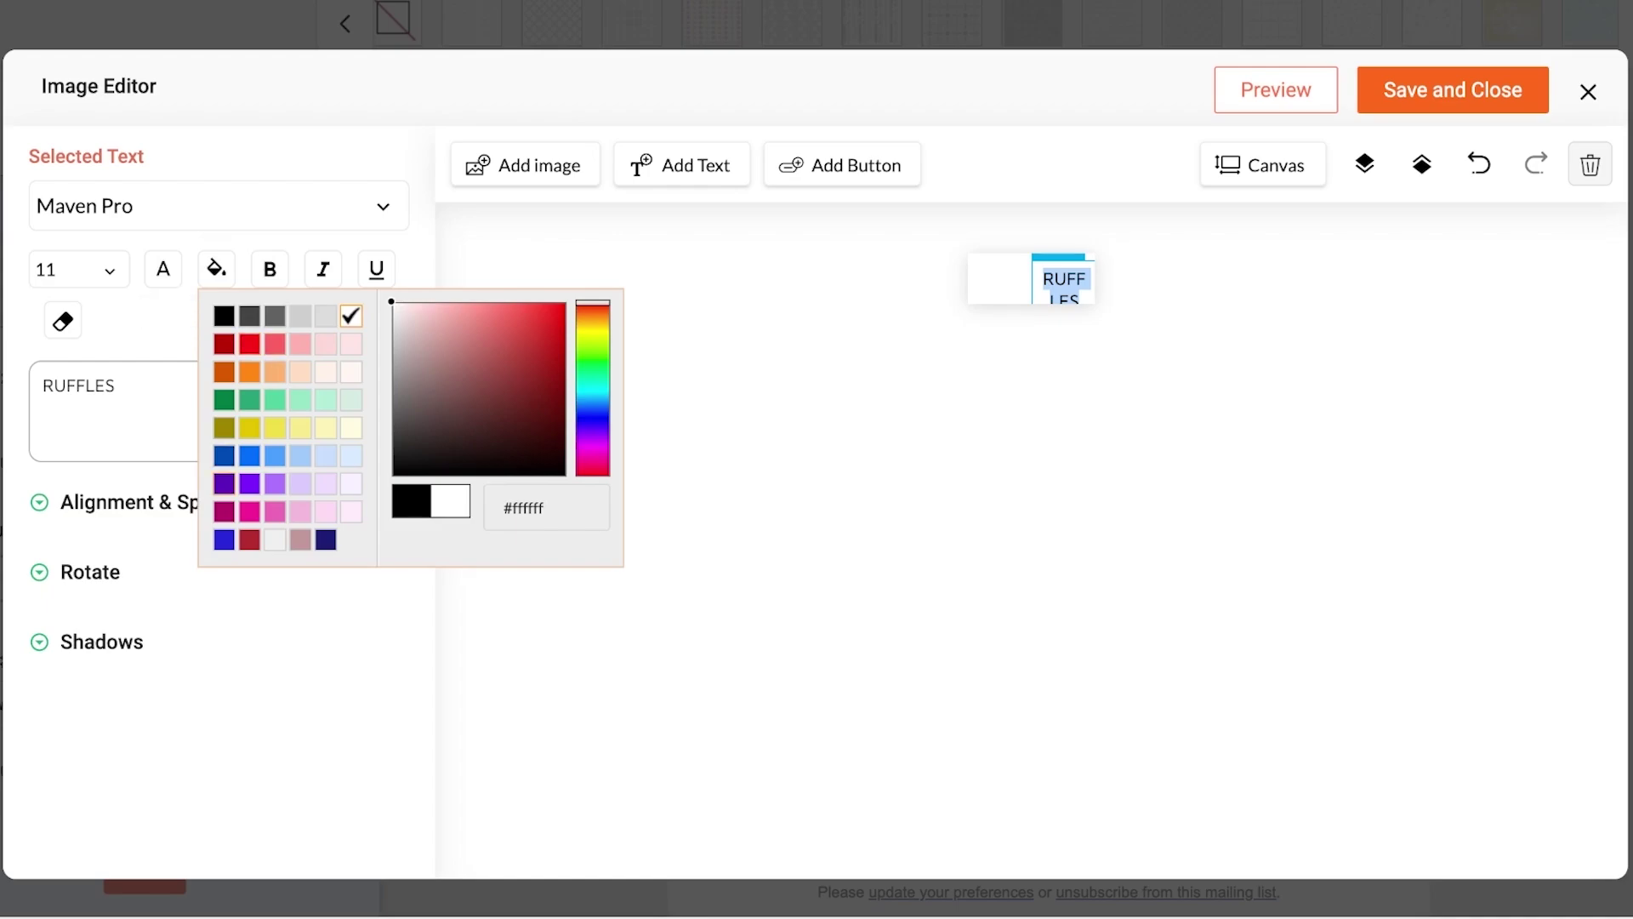
left_click(222, 510)
left_click(213, 209)
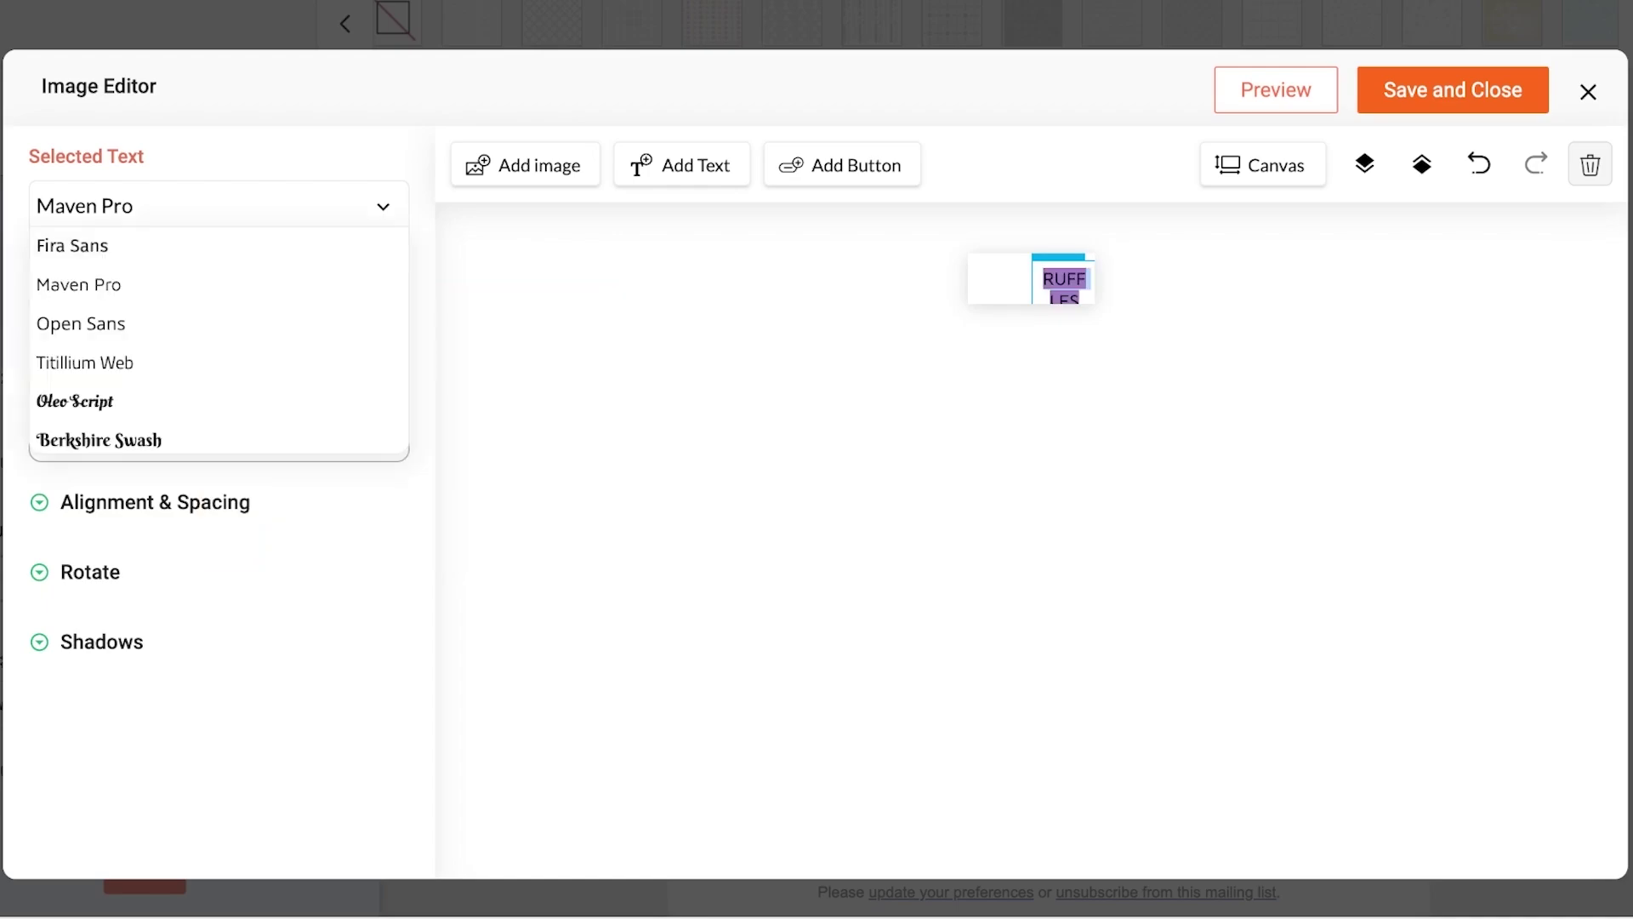
left_click(218, 208)
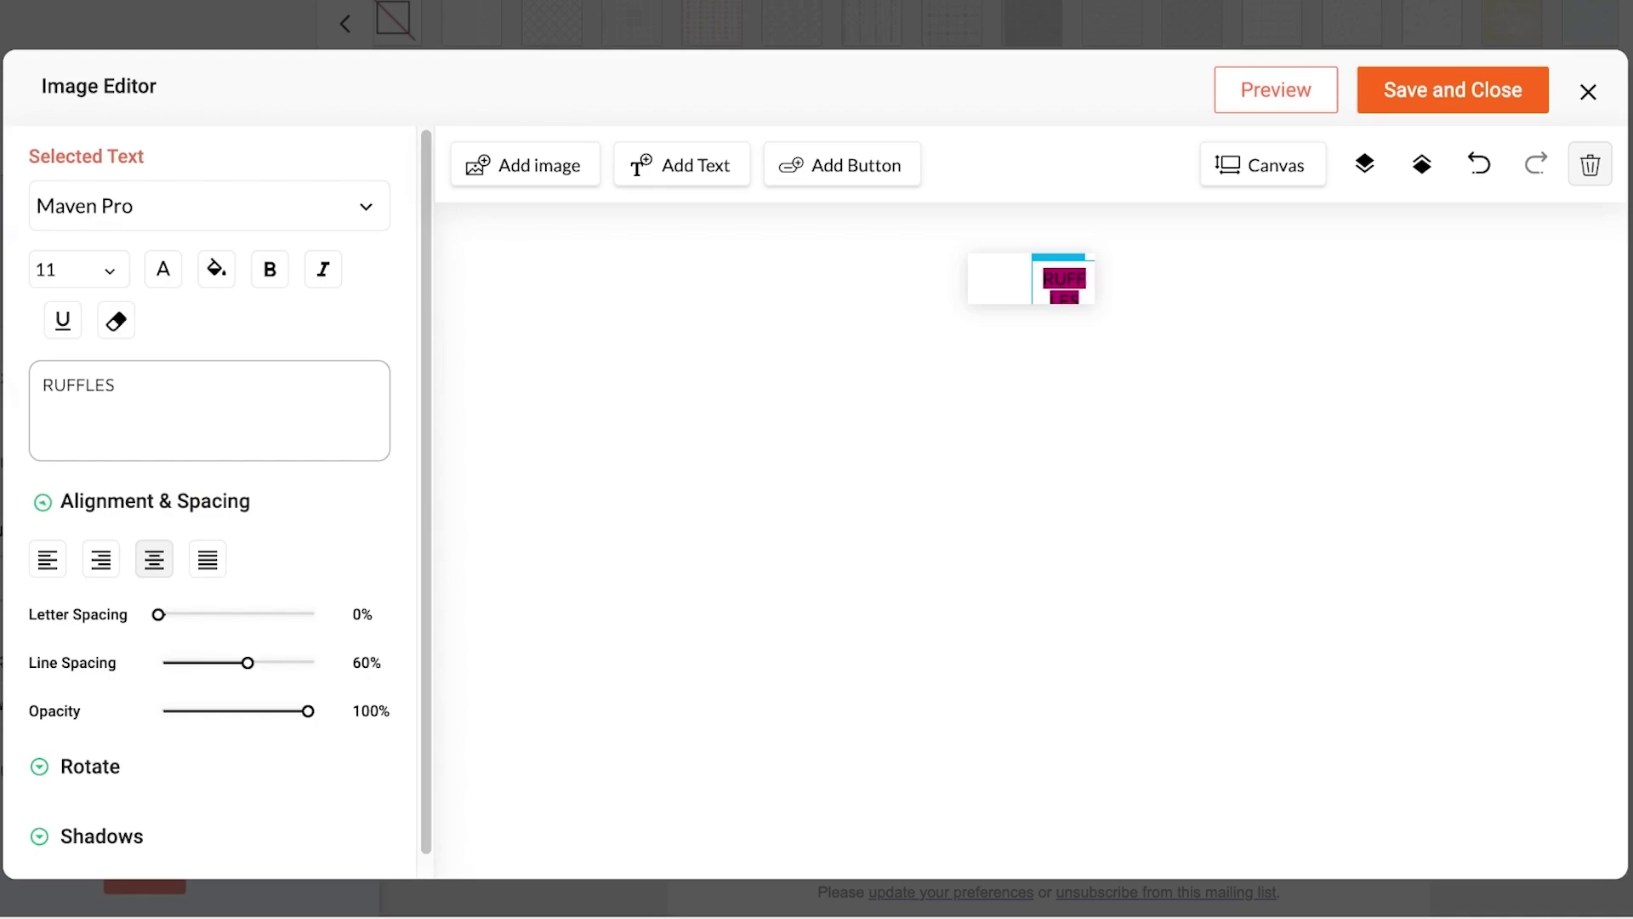
left_click_drag(158, 614, 247, 614)
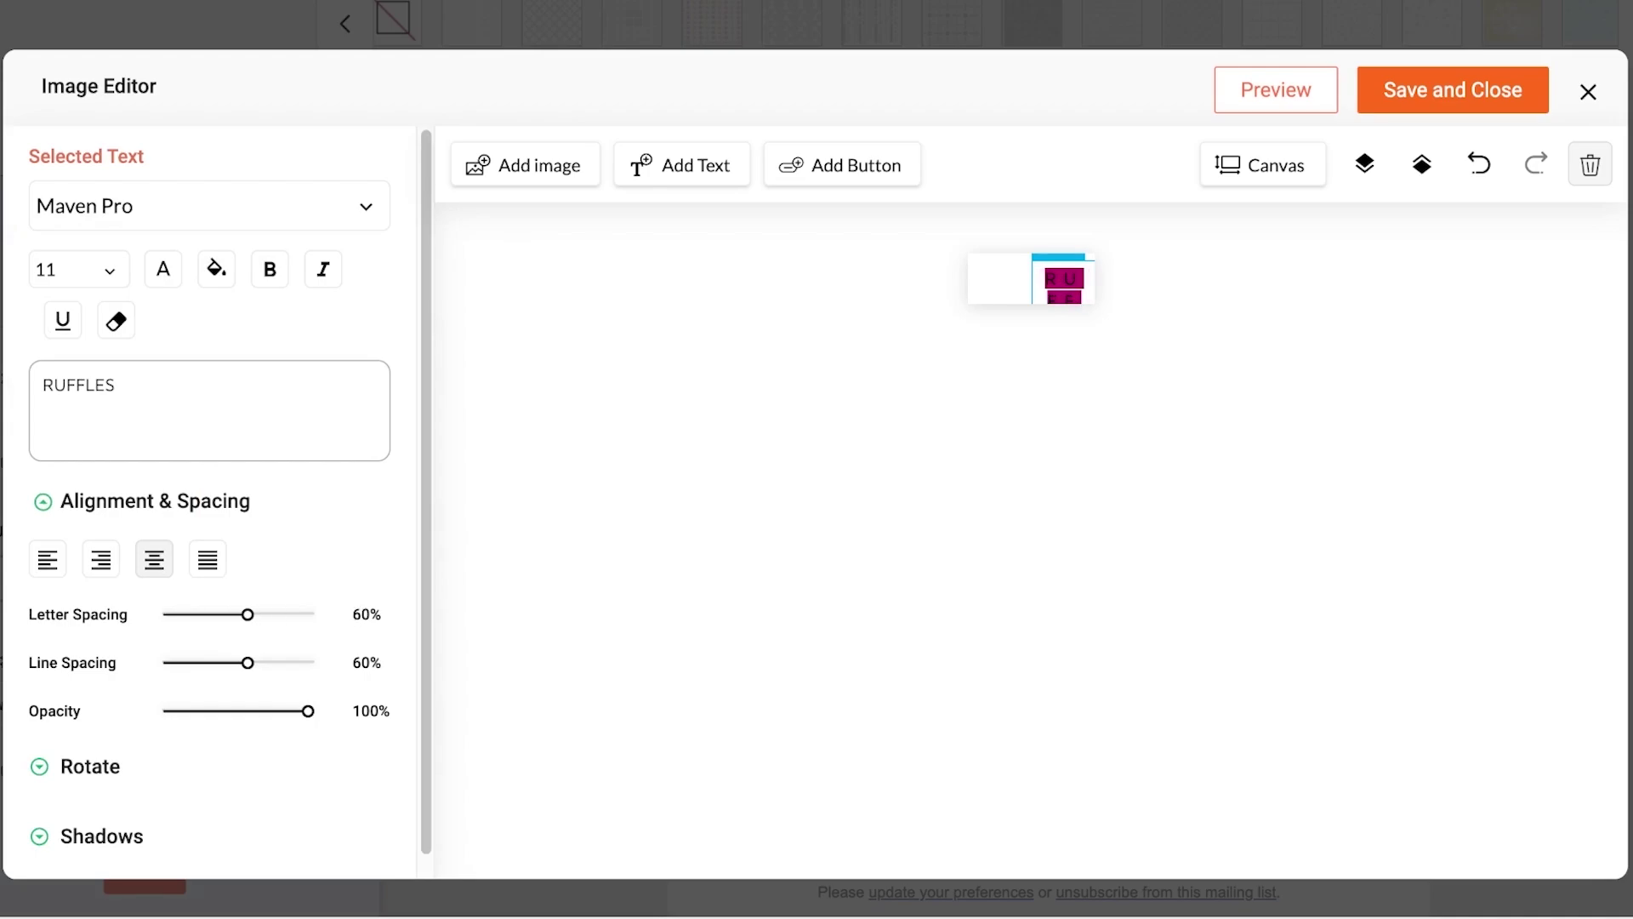
scroll(212, 500, "down", 1)
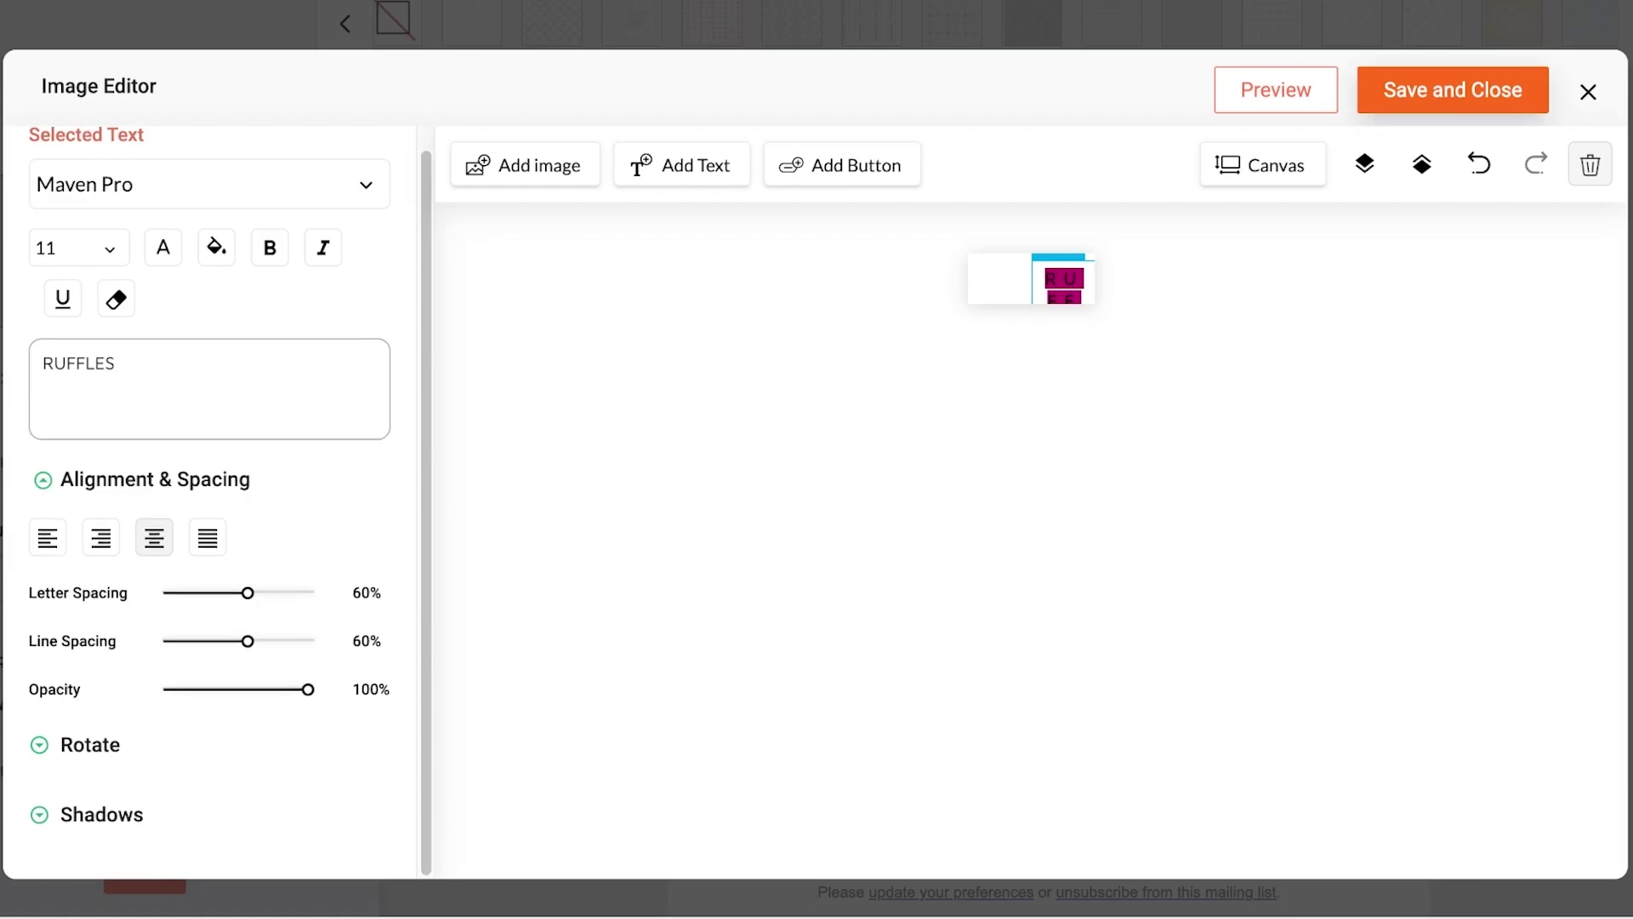
left_click(999, 278)
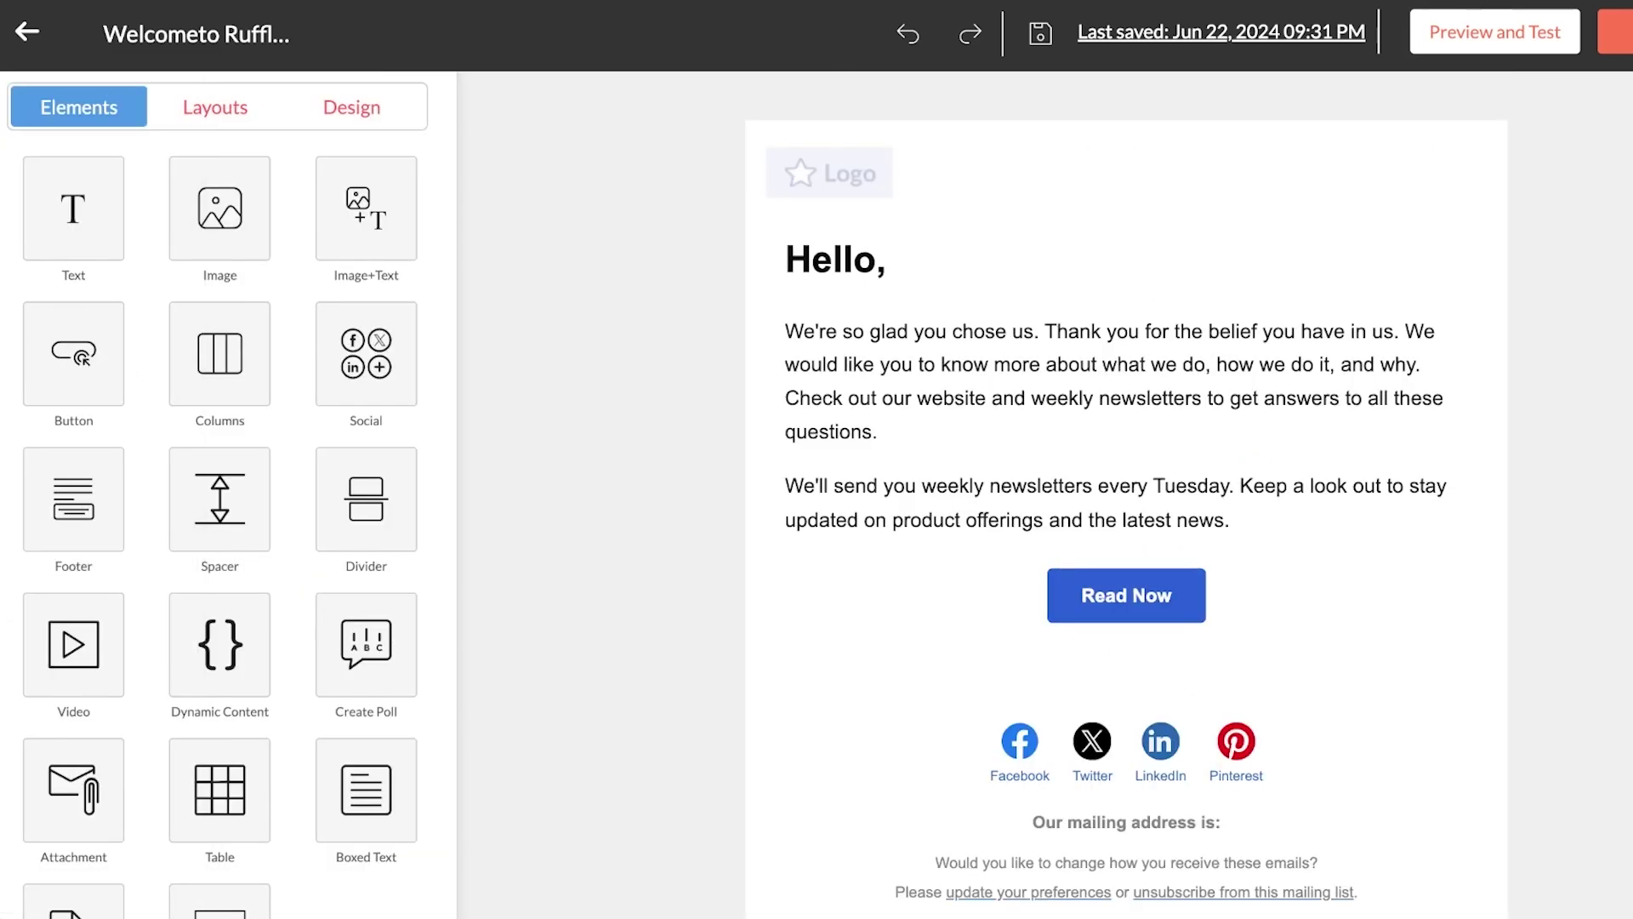
Clear the "We're so glad you chose us…" paragraph below Hello, and save the email with Ctrl+S
scroll(1126, 493, "up", 3)
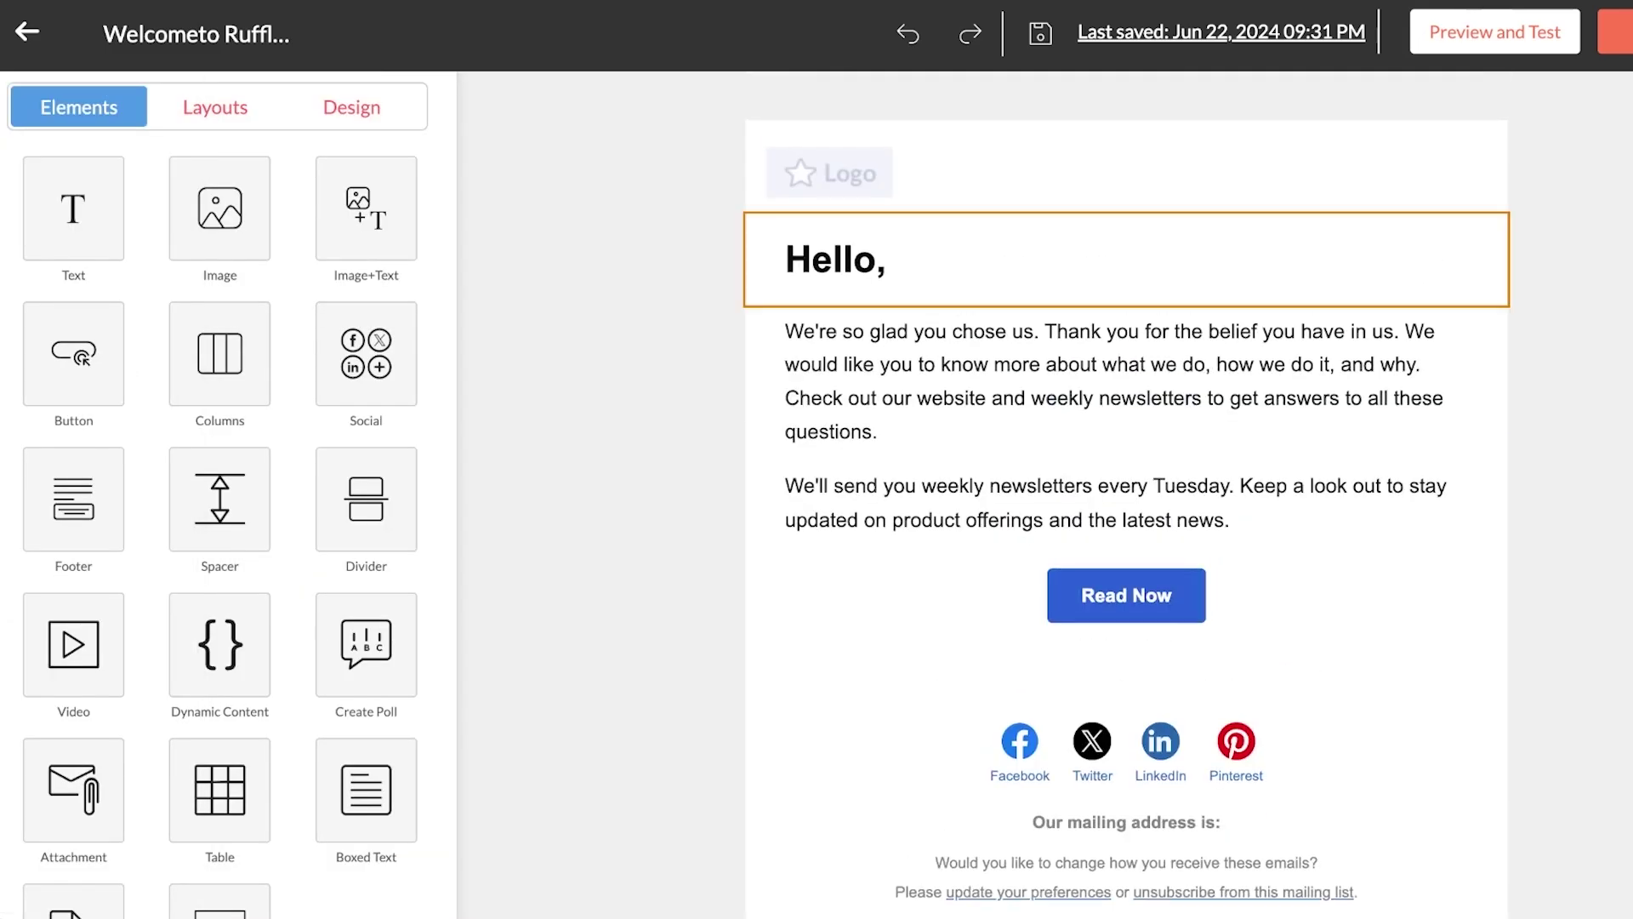
left_click(885, 259)
left_click(941, 364)
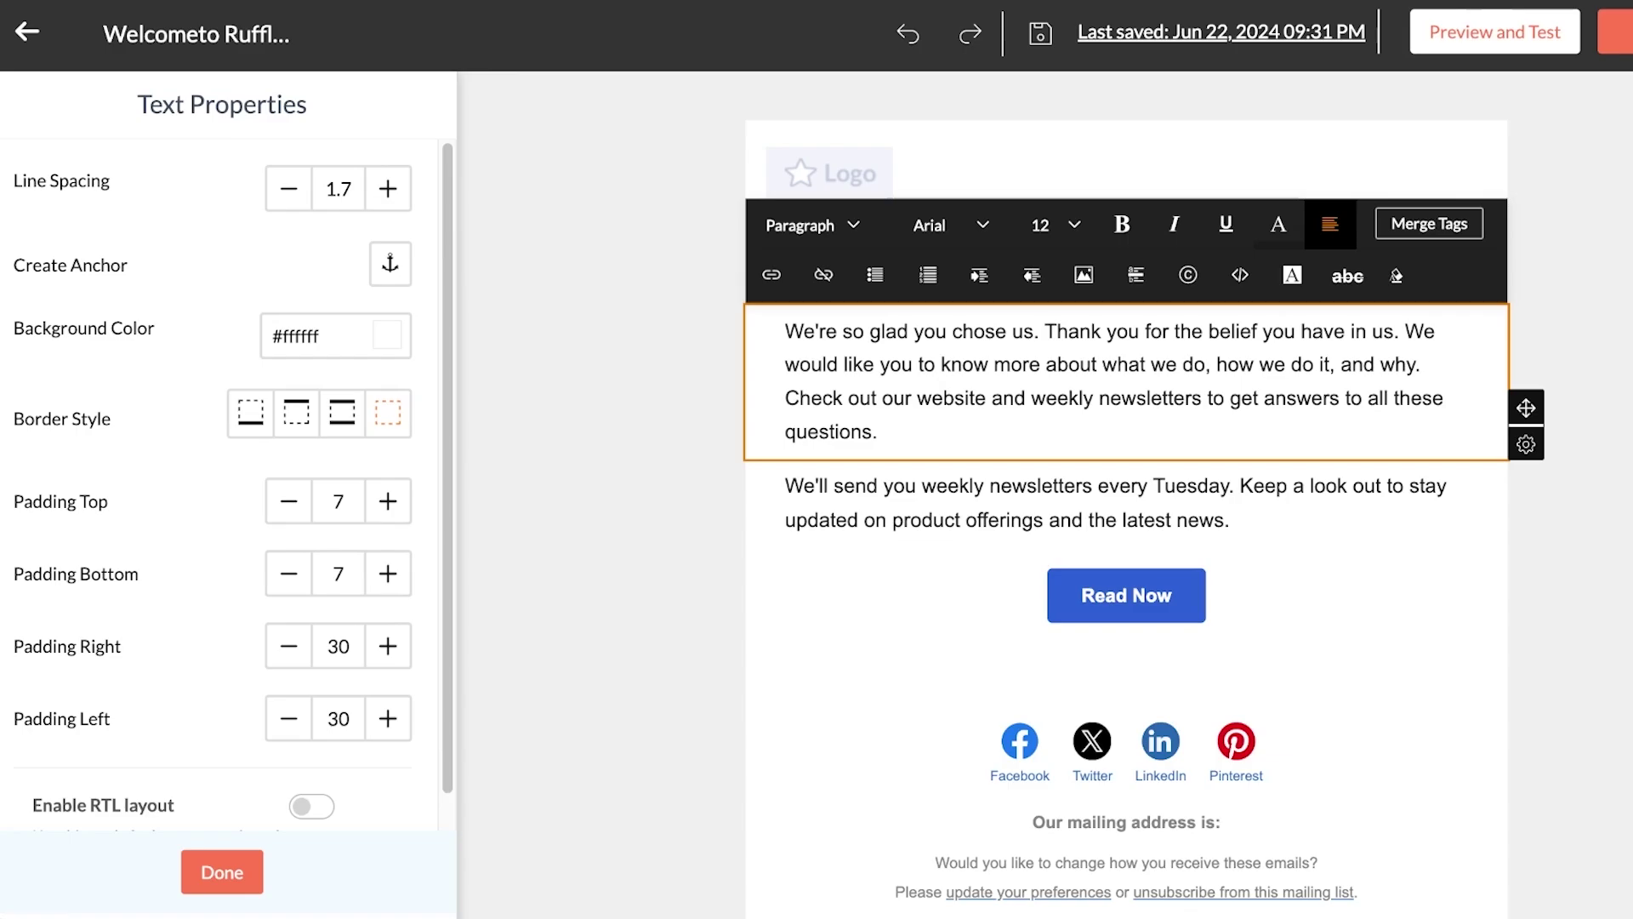
key("ctrl+a")
key("BackSpace")
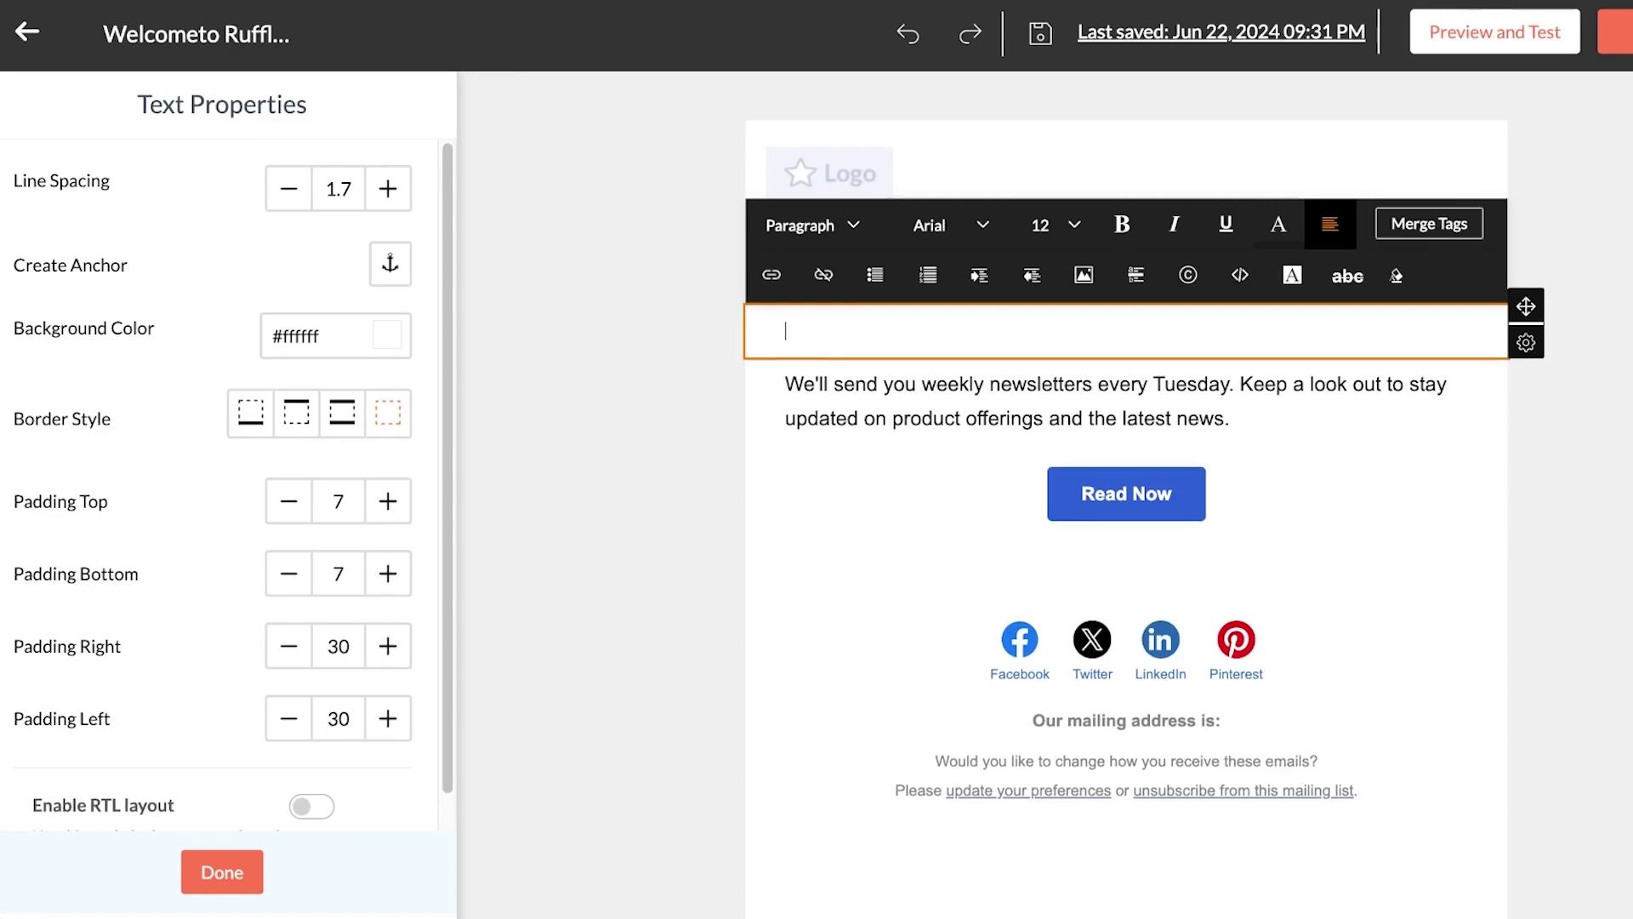
key("Escape")
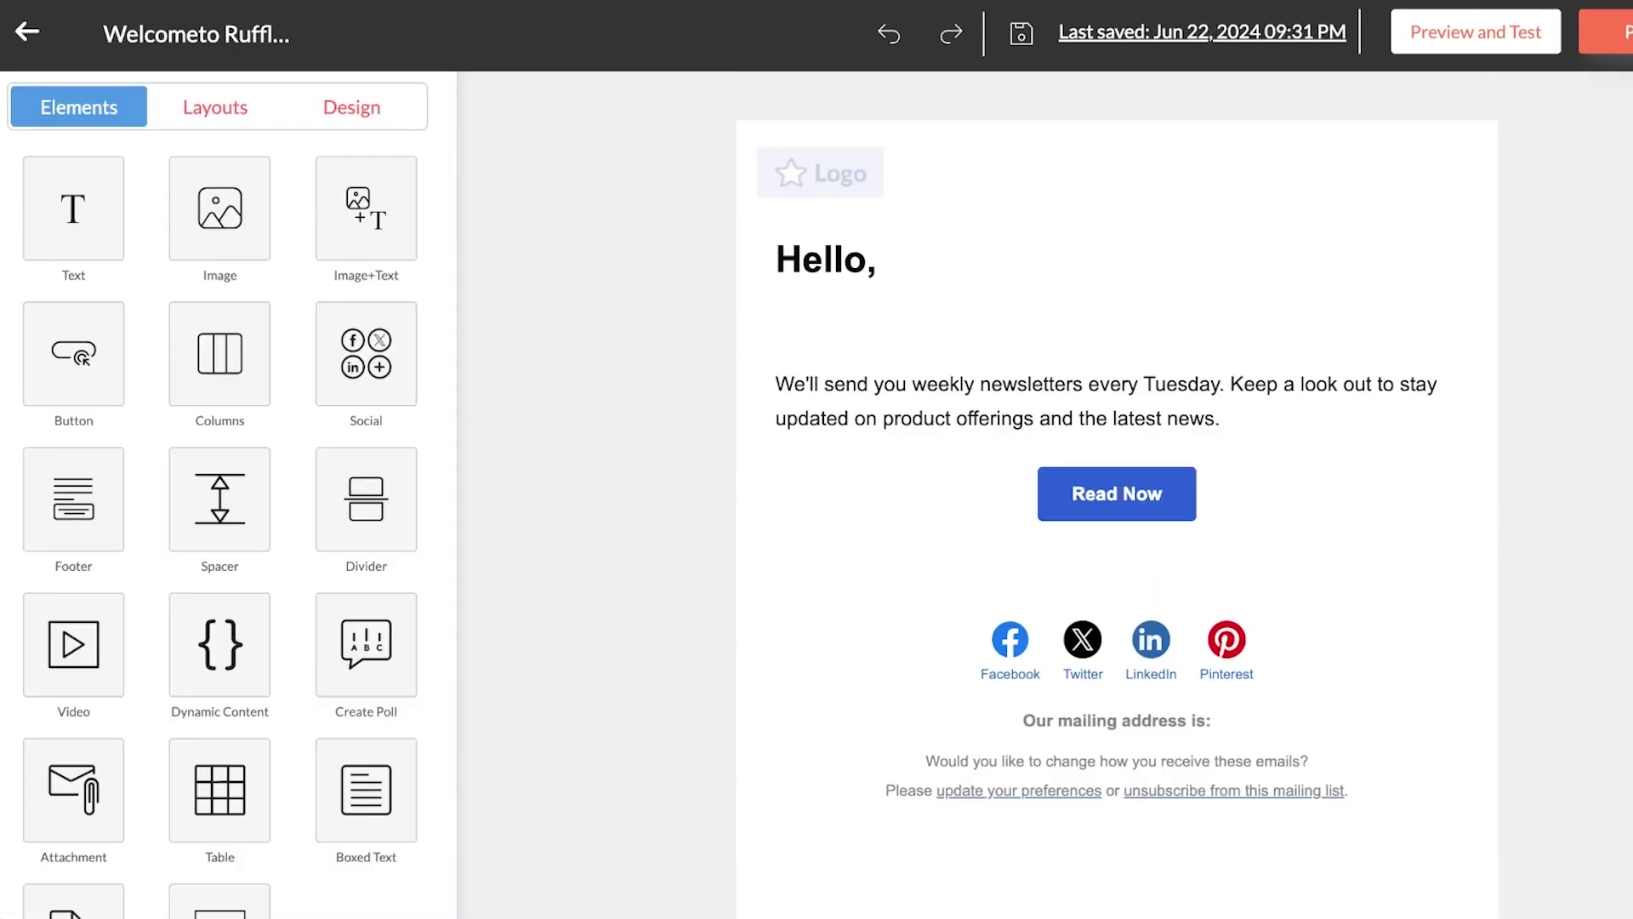
key("ctrl+s")
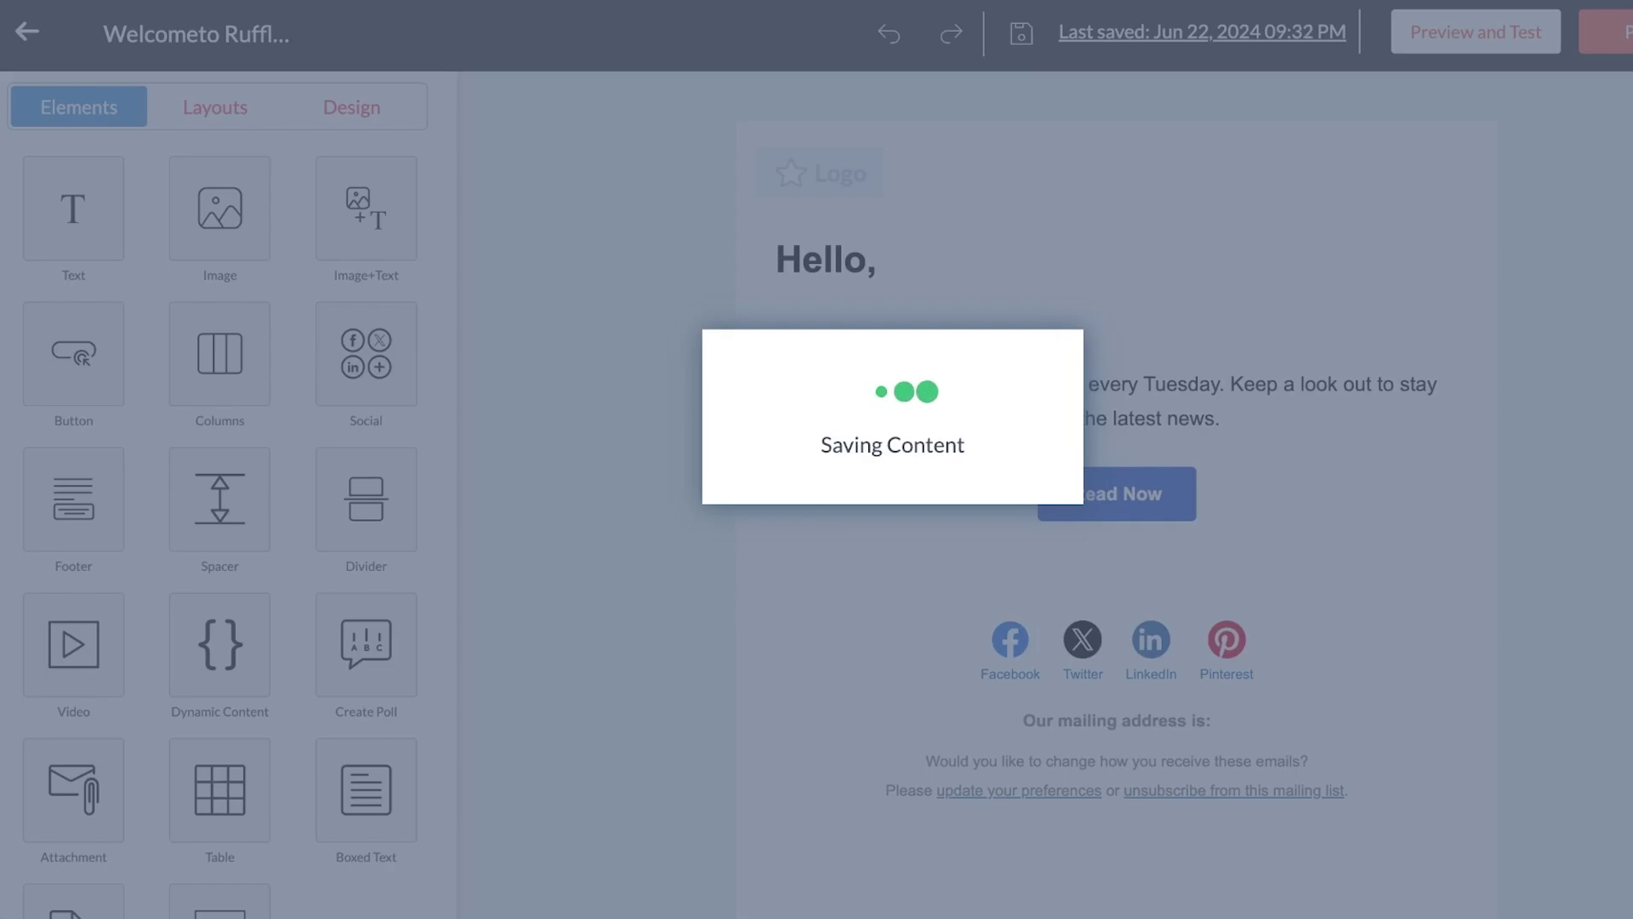